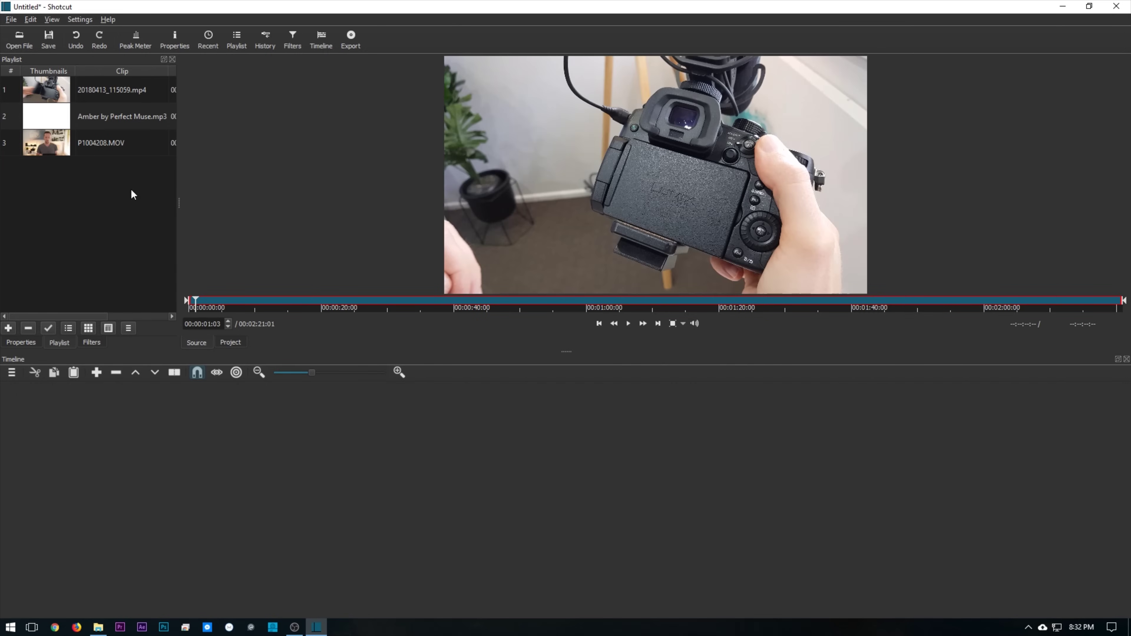
Examine the imported clips in the playlist and the properties and filters of 20180413_115059.mp4
click(88, 92)
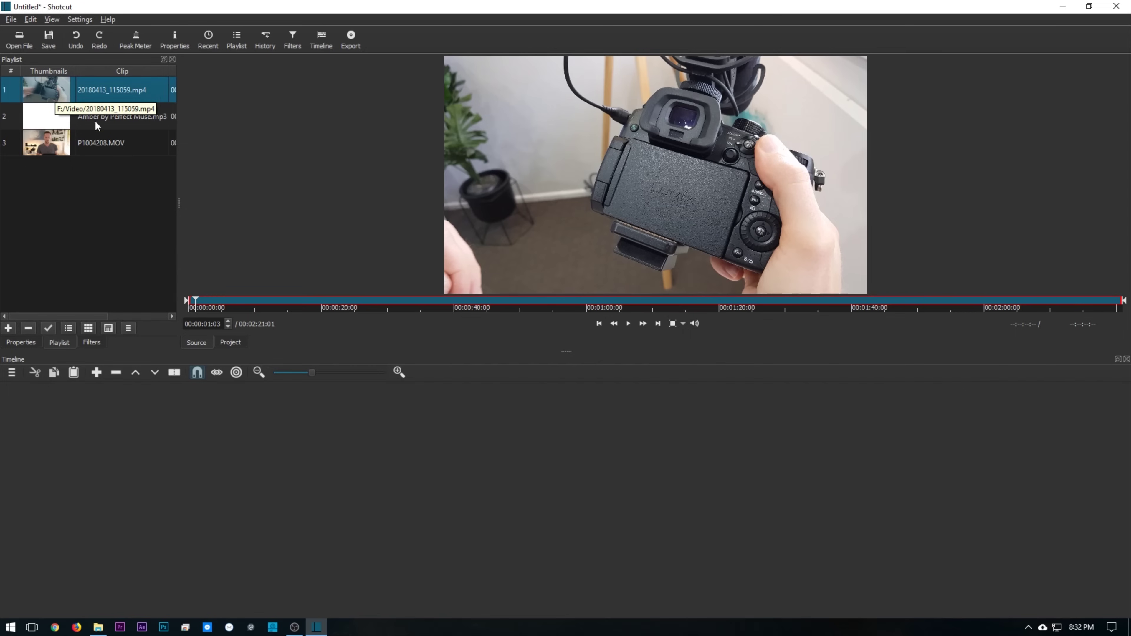
click(89, 127)
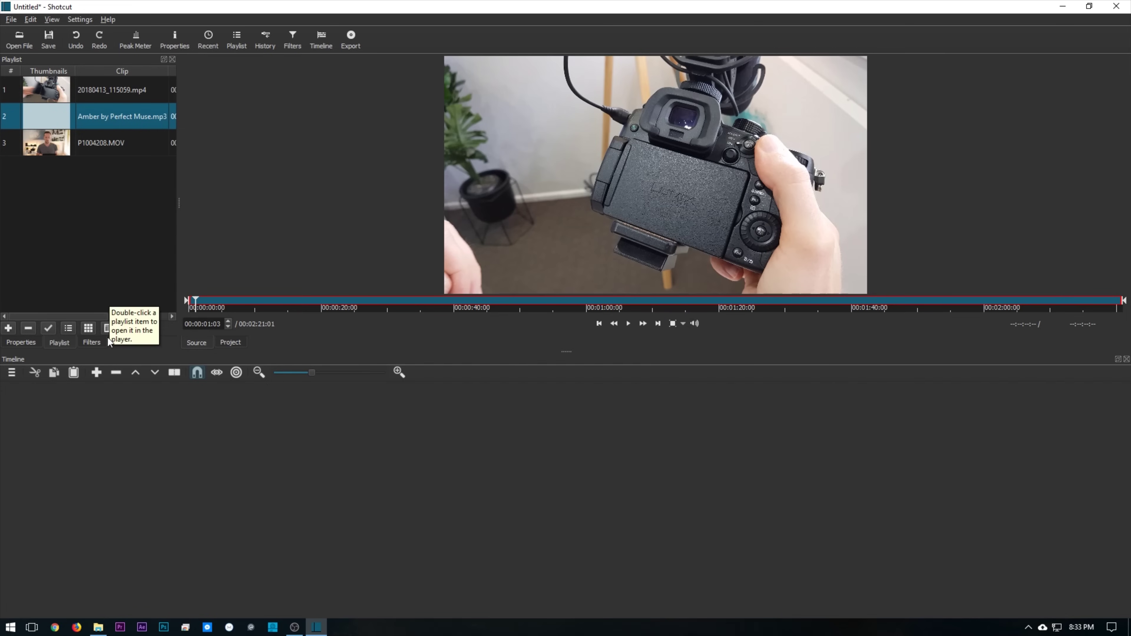
click(25, 345)
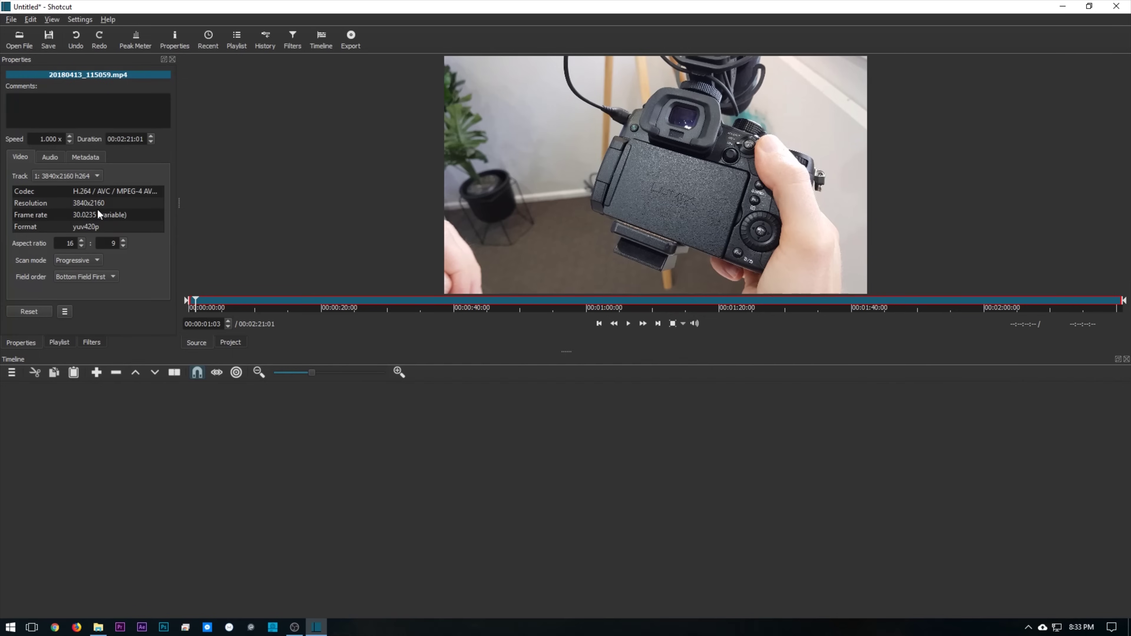
click(98, 344)
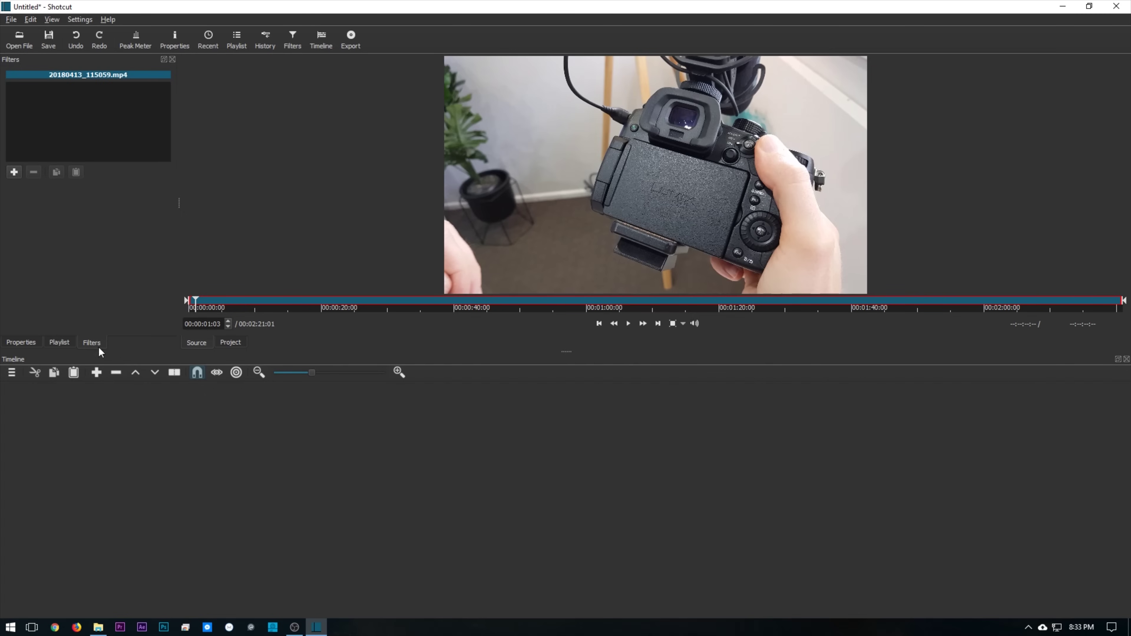
click(59, 342)
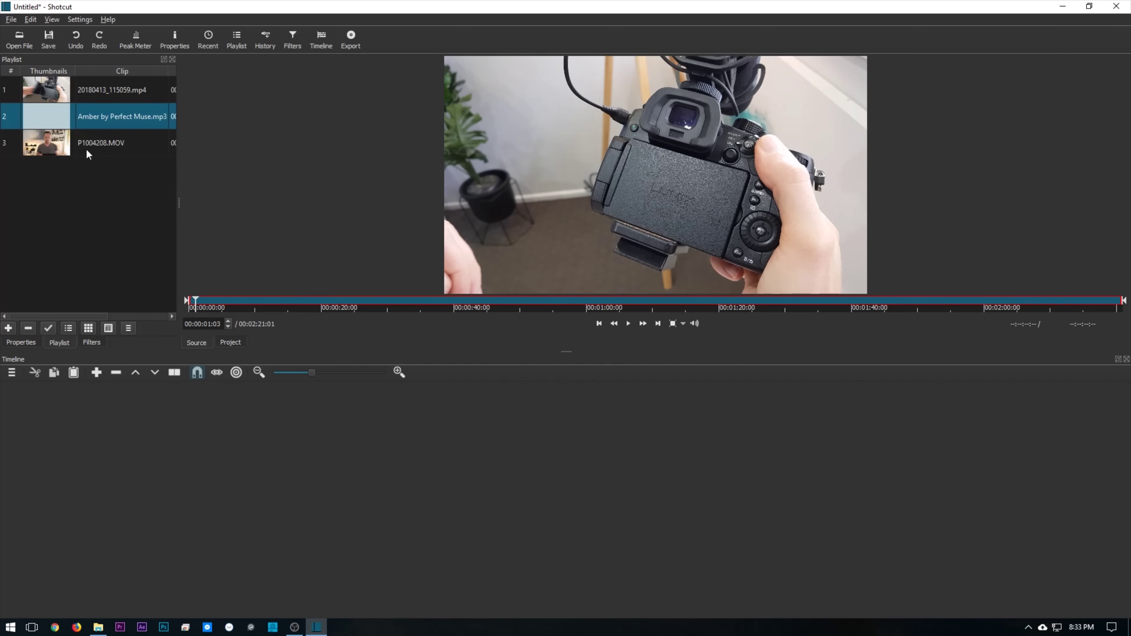
Add P1004208.MOV to the timeline as the first video clip and scrub through its closing part
click(96, 146)
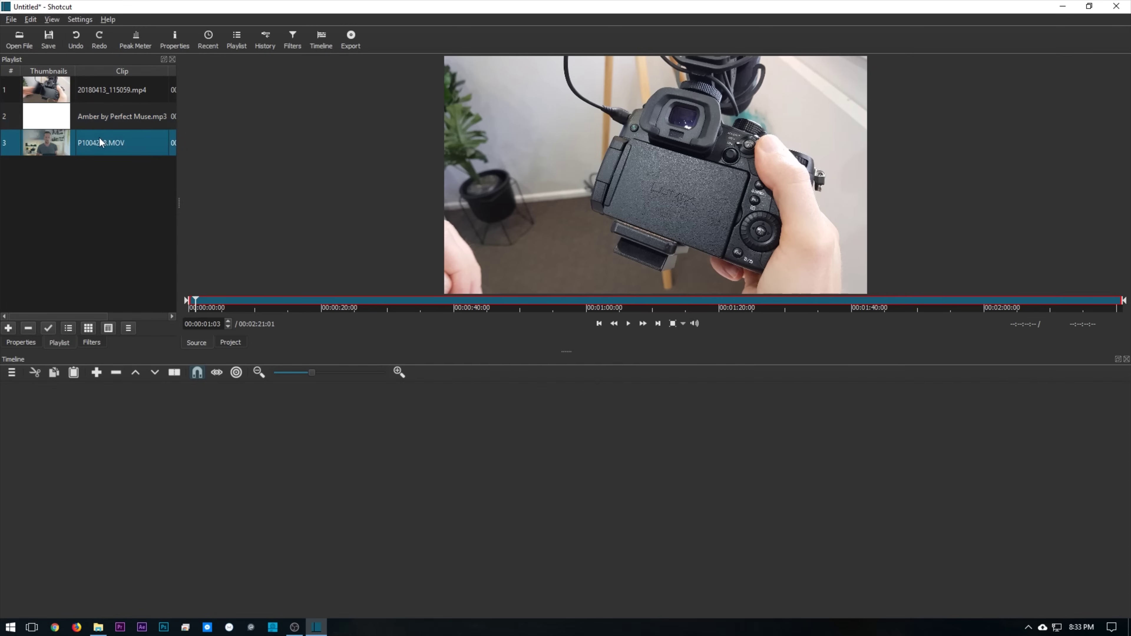
drag(91, 140, 410, 467)
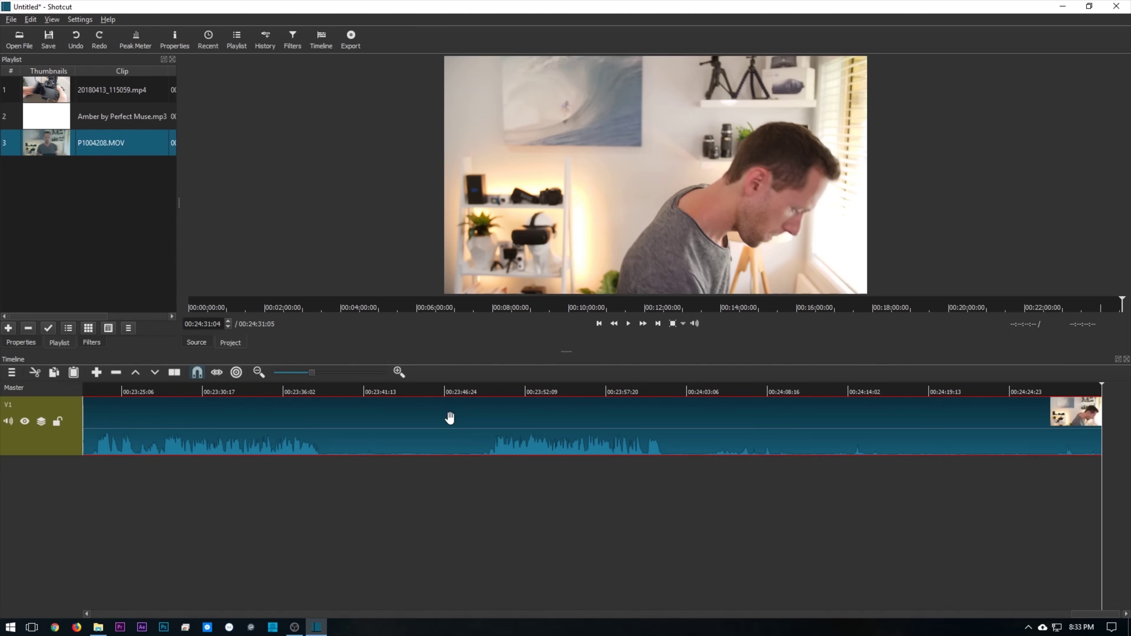
click(324, 387)
click(338, 386)
drag(355, 388, 572, 384)
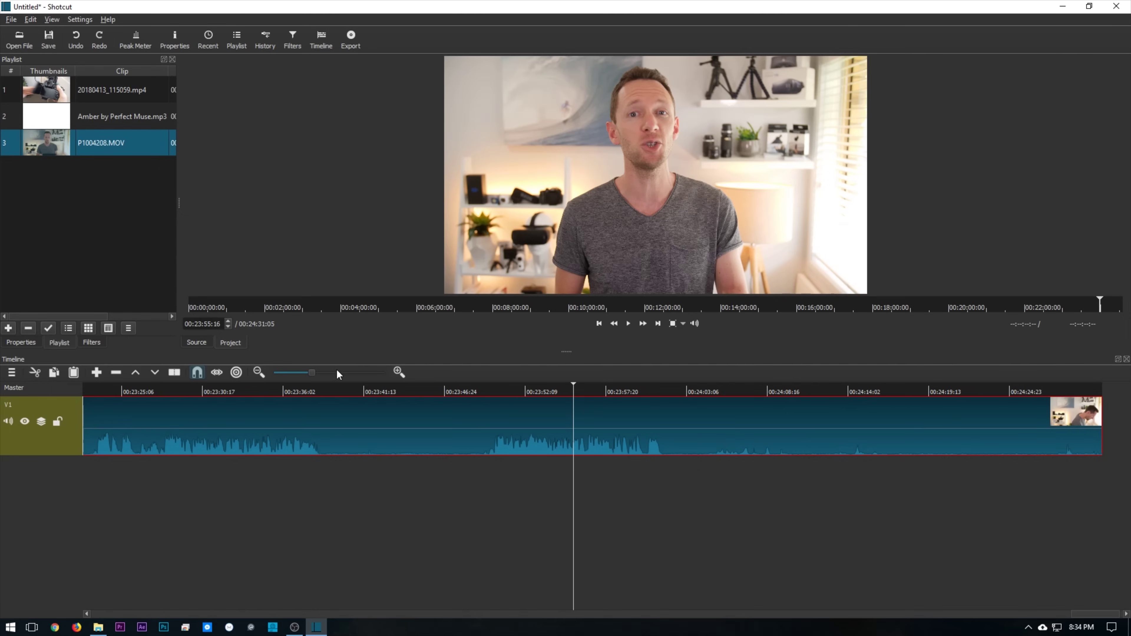
Zoom the timeline out until the full length of P1004208.MOV can be examined at once
click(262, 373)
click(262, 373)
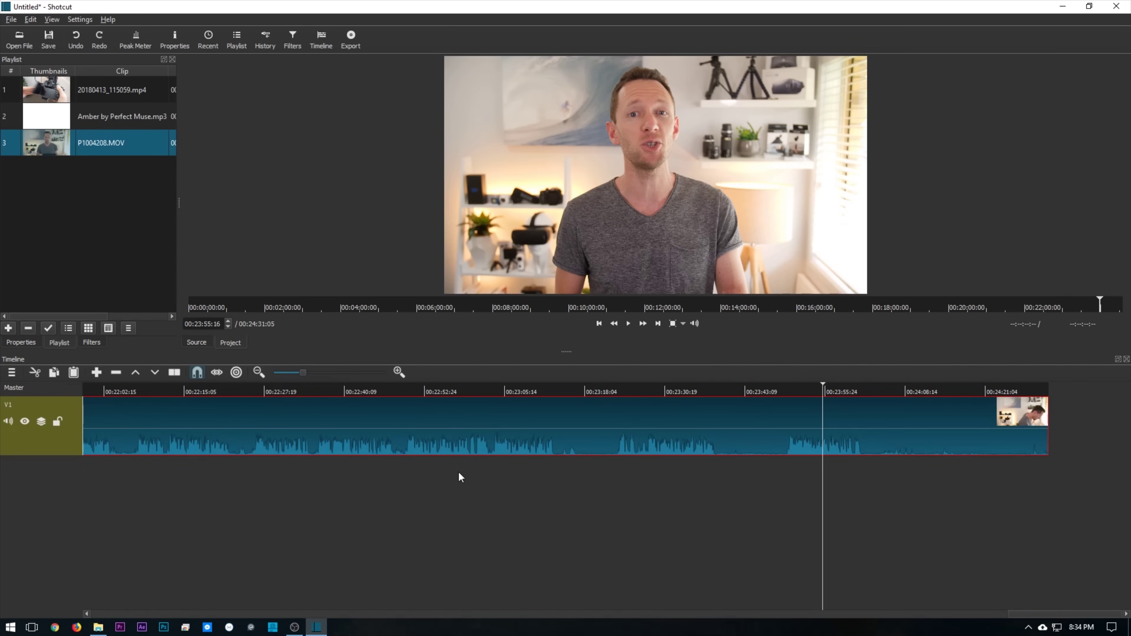
key(minus)
key(minus)
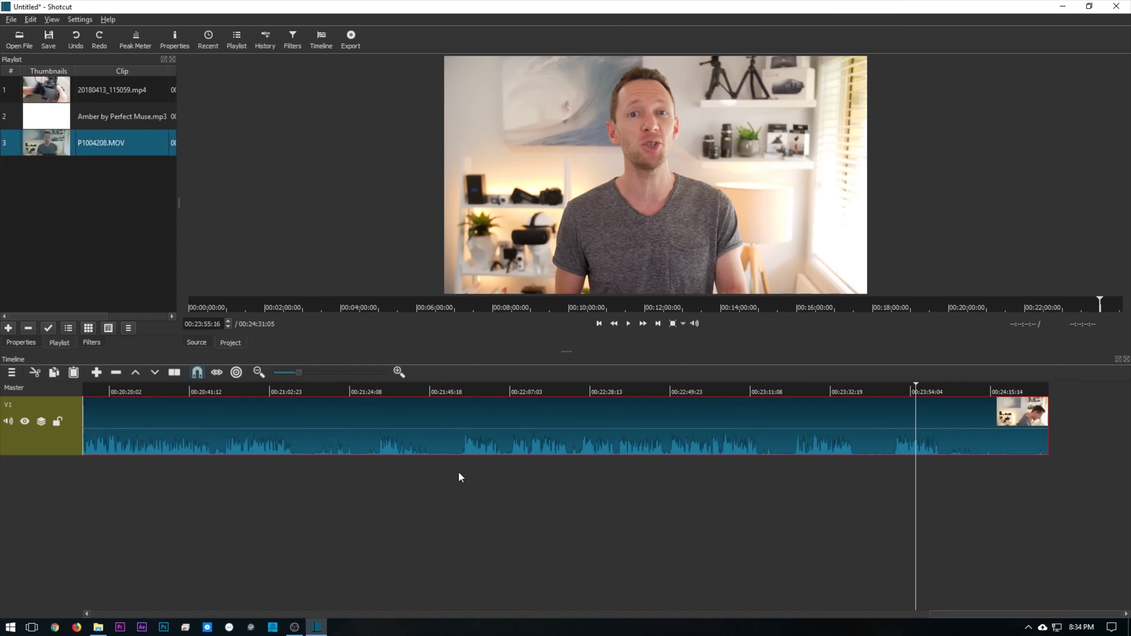
key(minus)
key(minus)
key(minus)
key(minus)
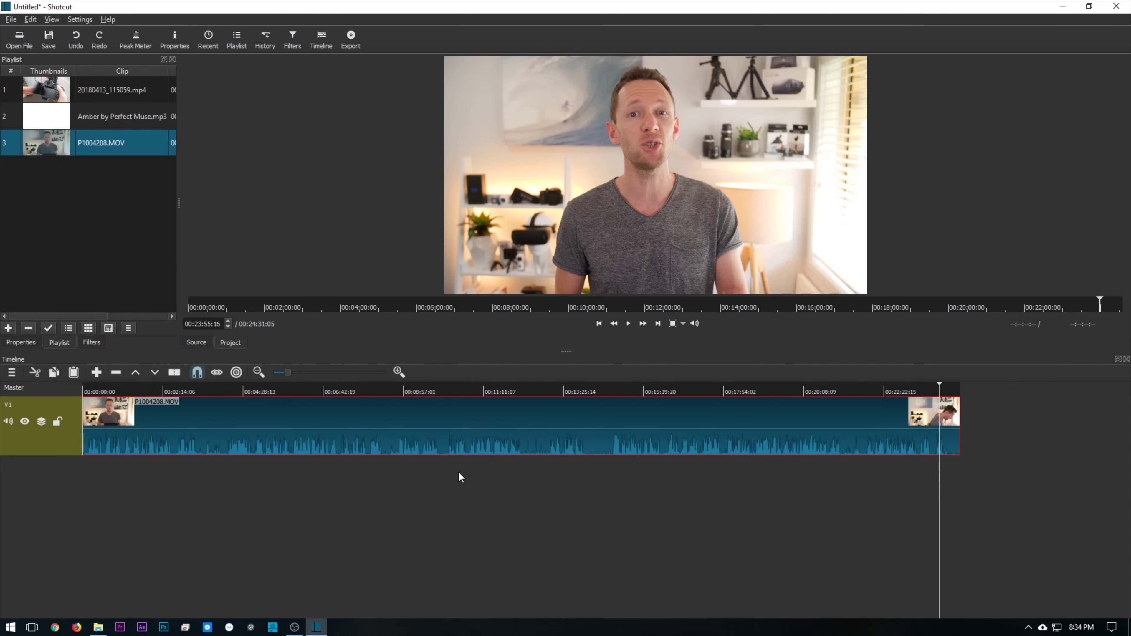
key(minus)
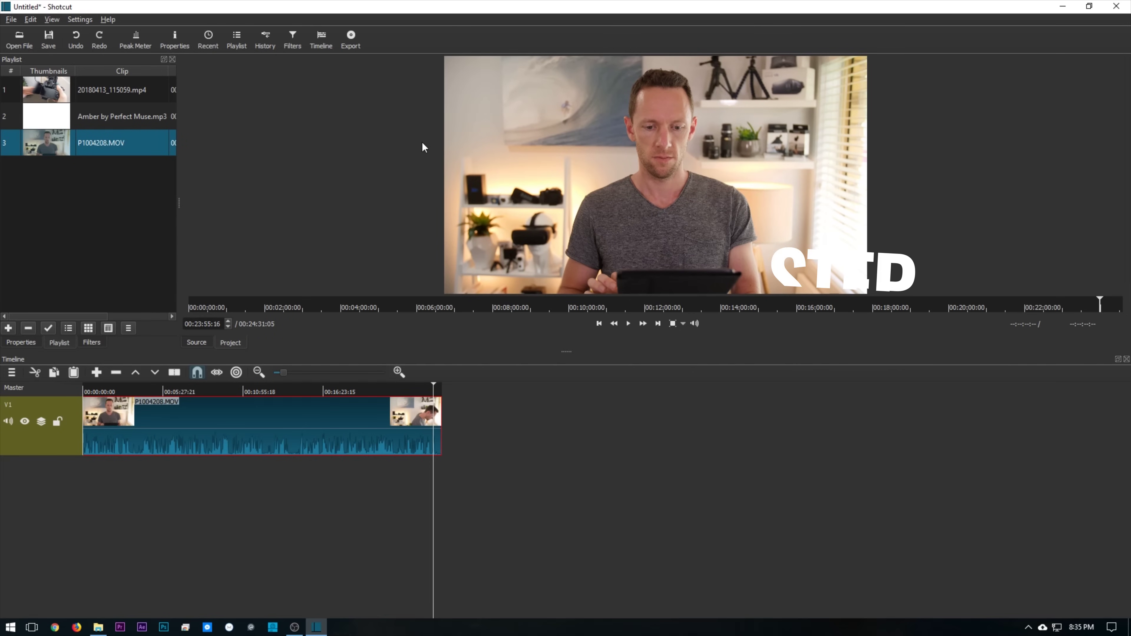
Set the project's video mode to UHD 2160p 25 fps
click(72, 20)
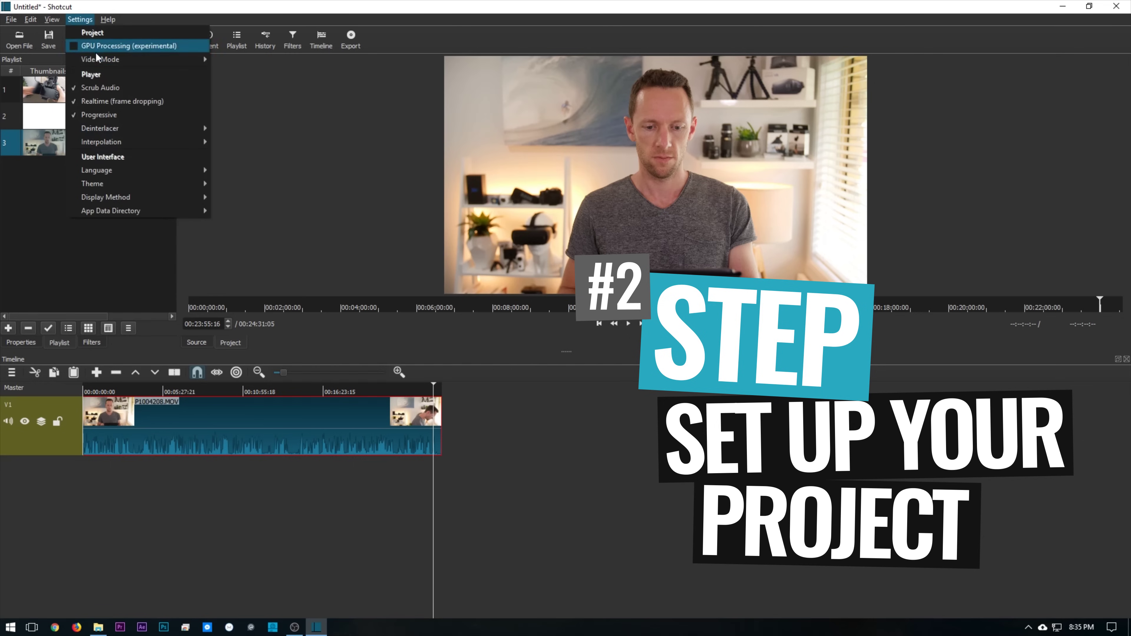
mouse_move(99, 62)
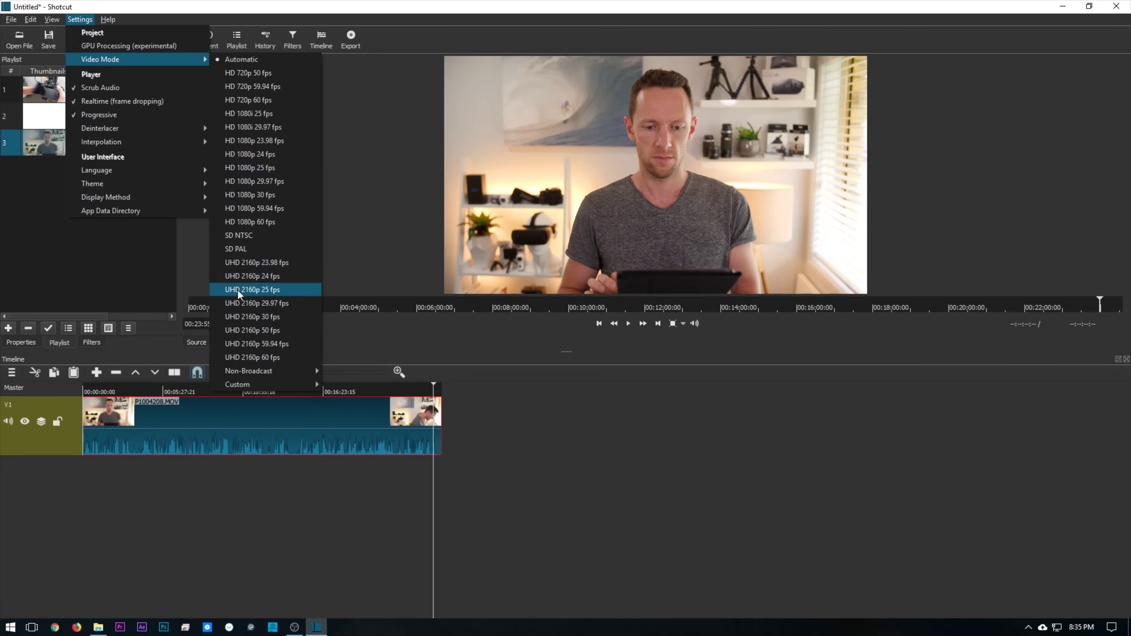
click(280, 290)
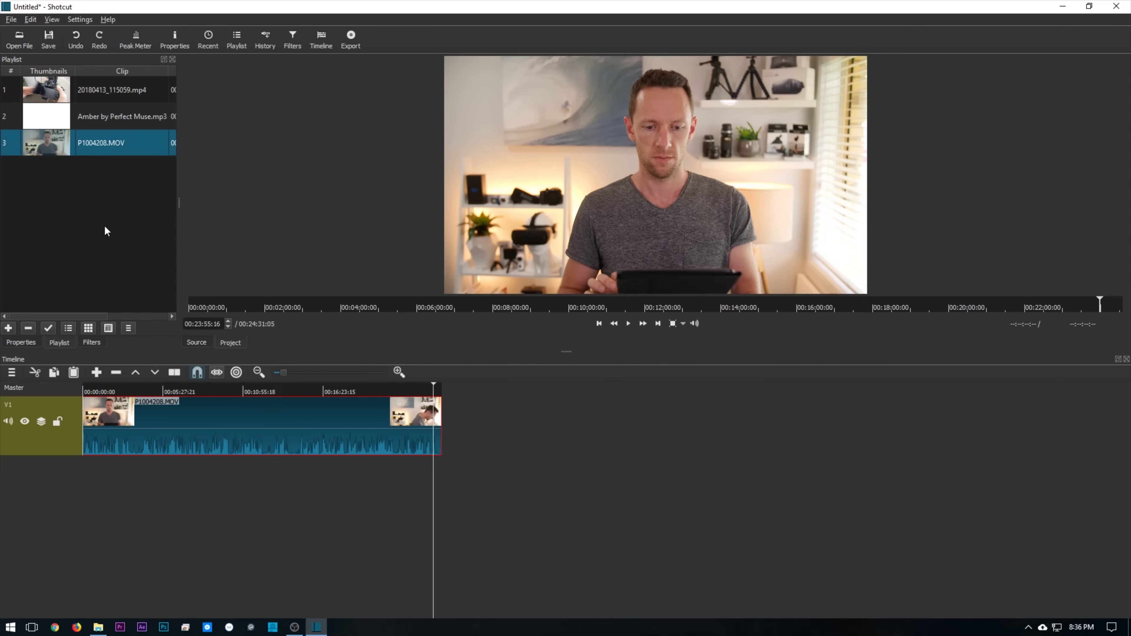
Split the timeline clip at 00:00:09:17, just before the speech begins
click(88, 393)
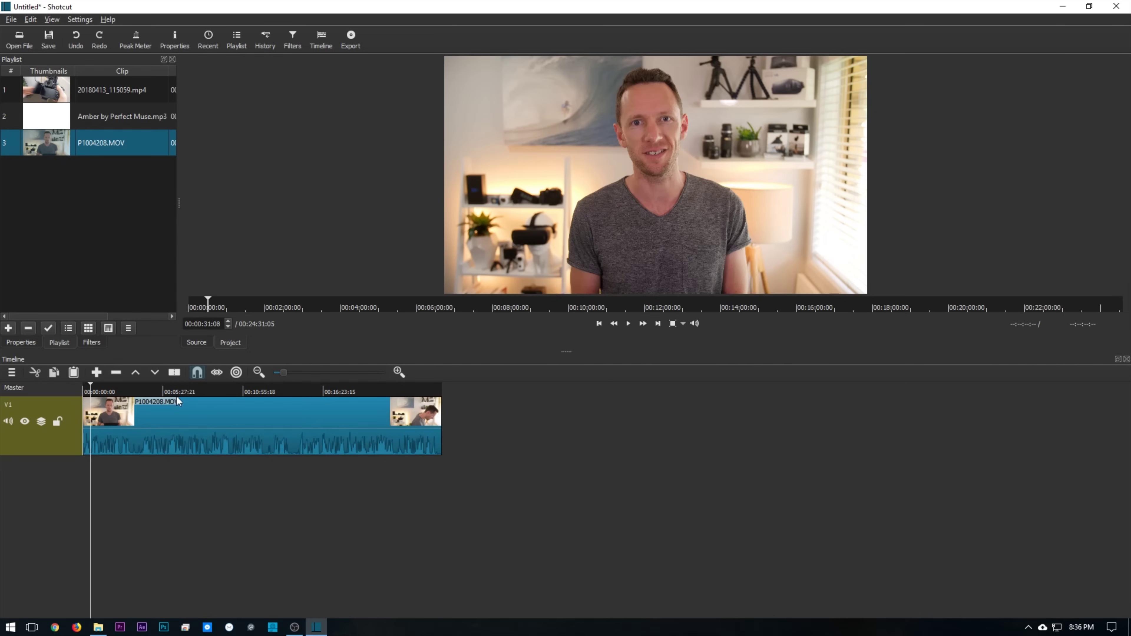
drag(281, 372, 339, 376)
click(104, 383)
drag(115, 384, 375, 395)
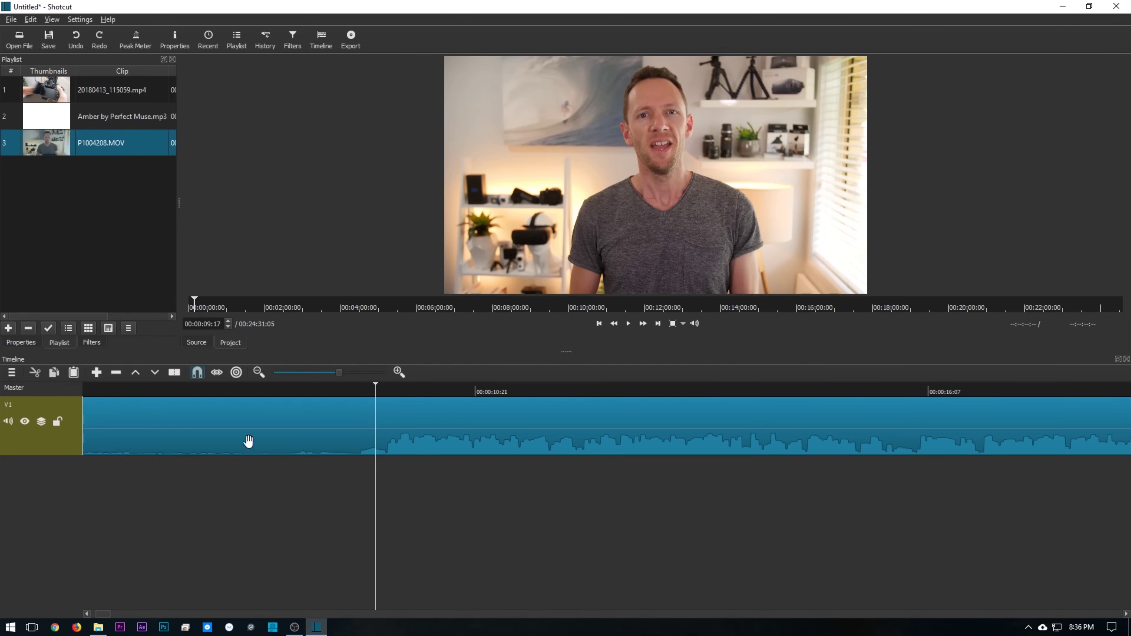
right_click(361, 417)
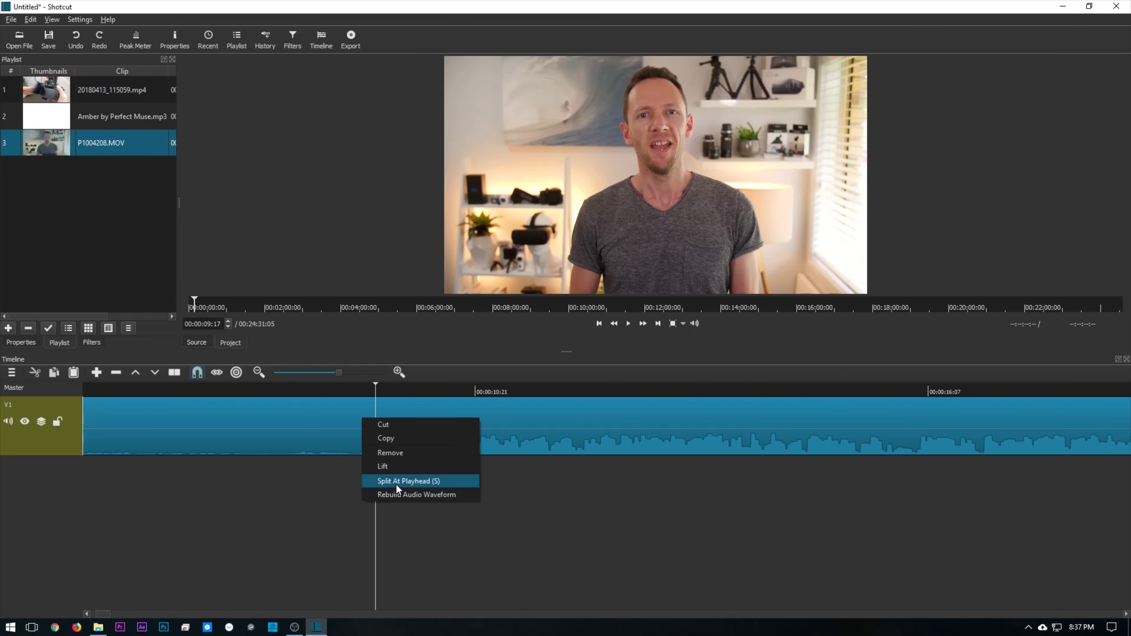
click(434, 482)
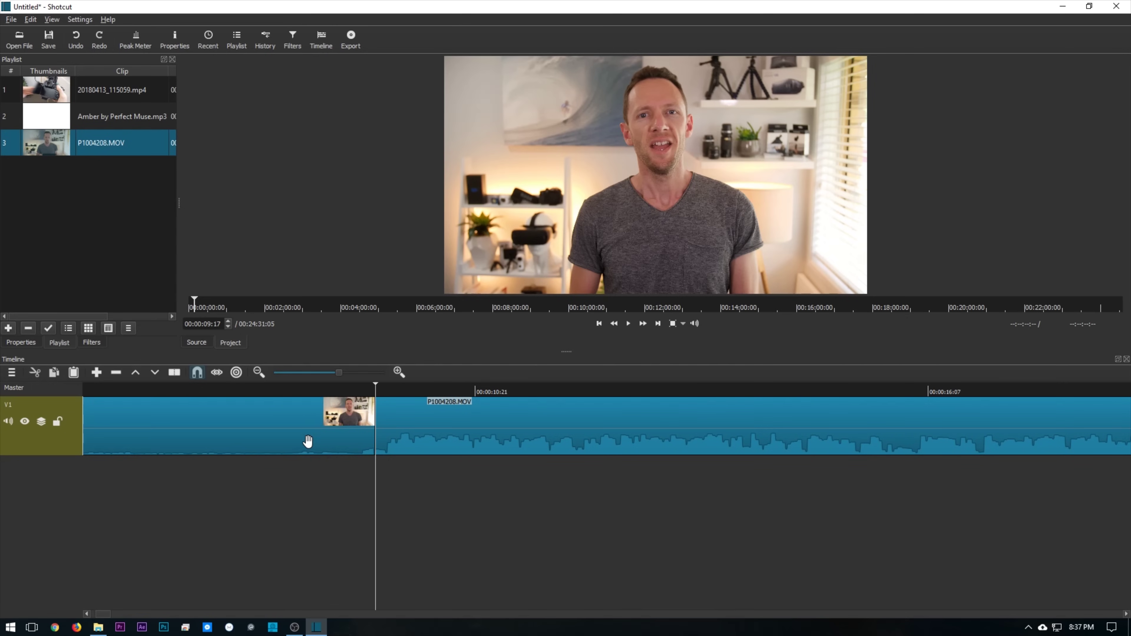
Delete the silent opening section before the split and remove the gap it leaves on the track
click(308, 426)
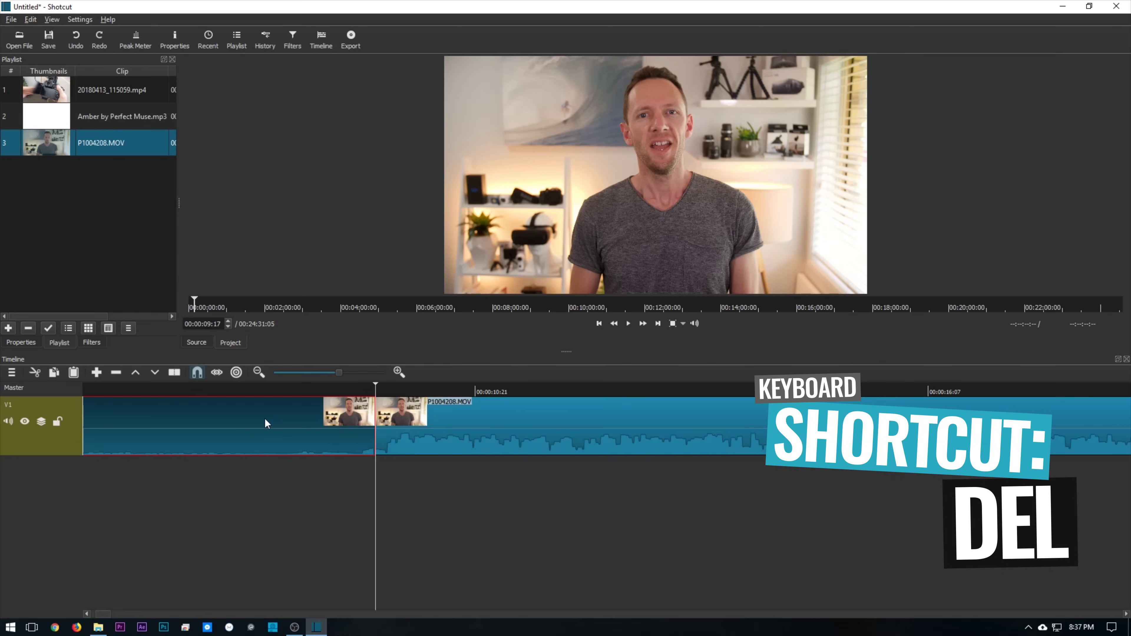
key(Delete)
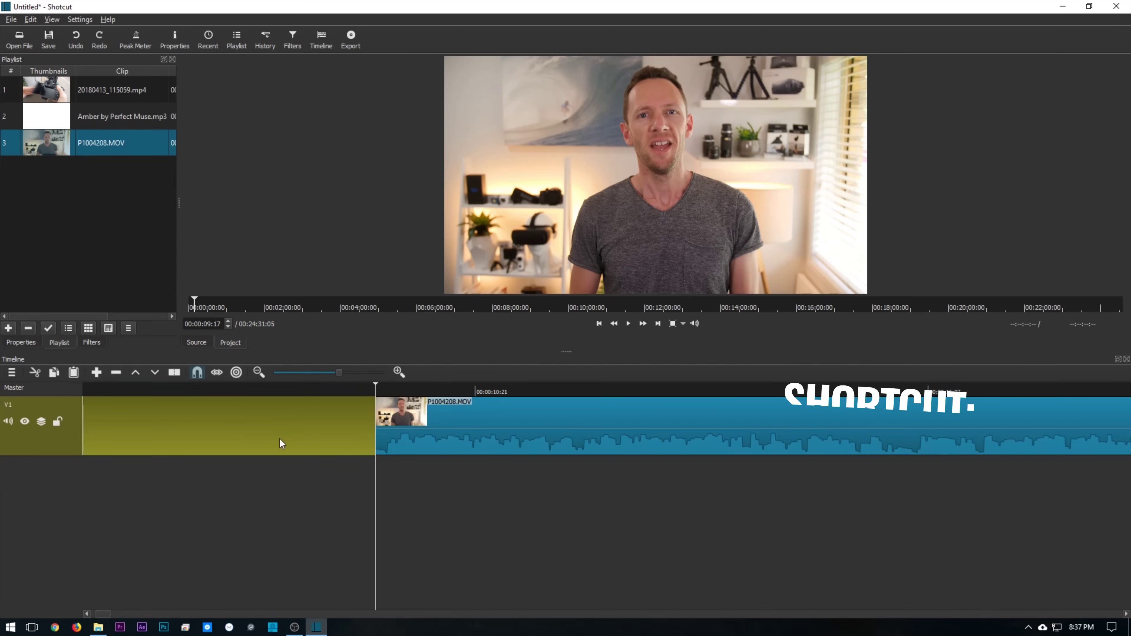
right_click(235, 424)
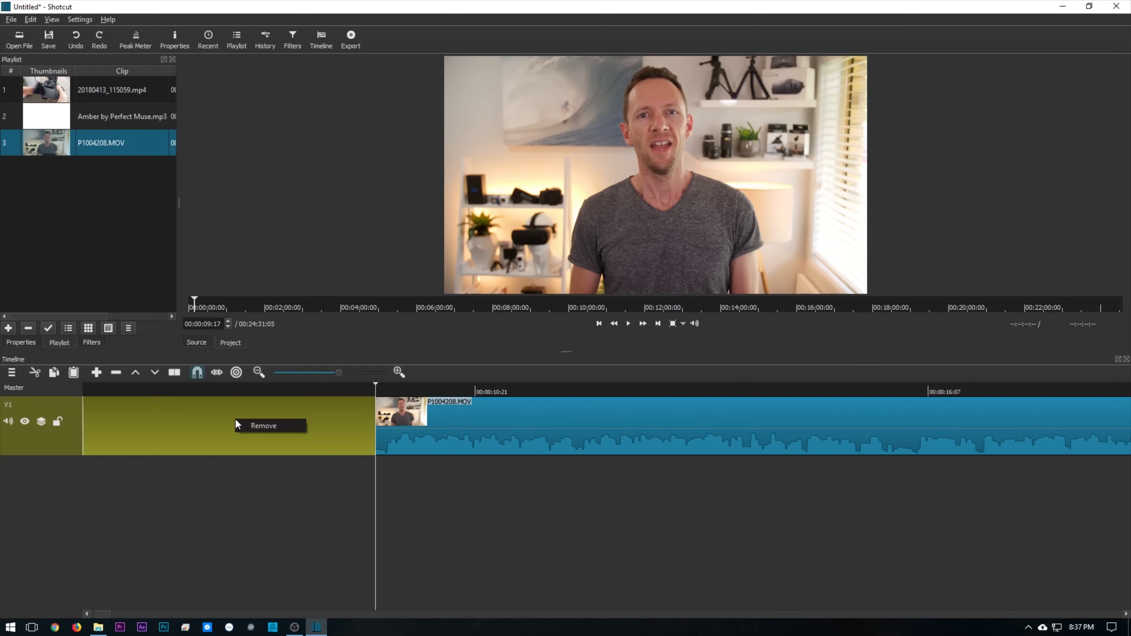
click(259, 427)
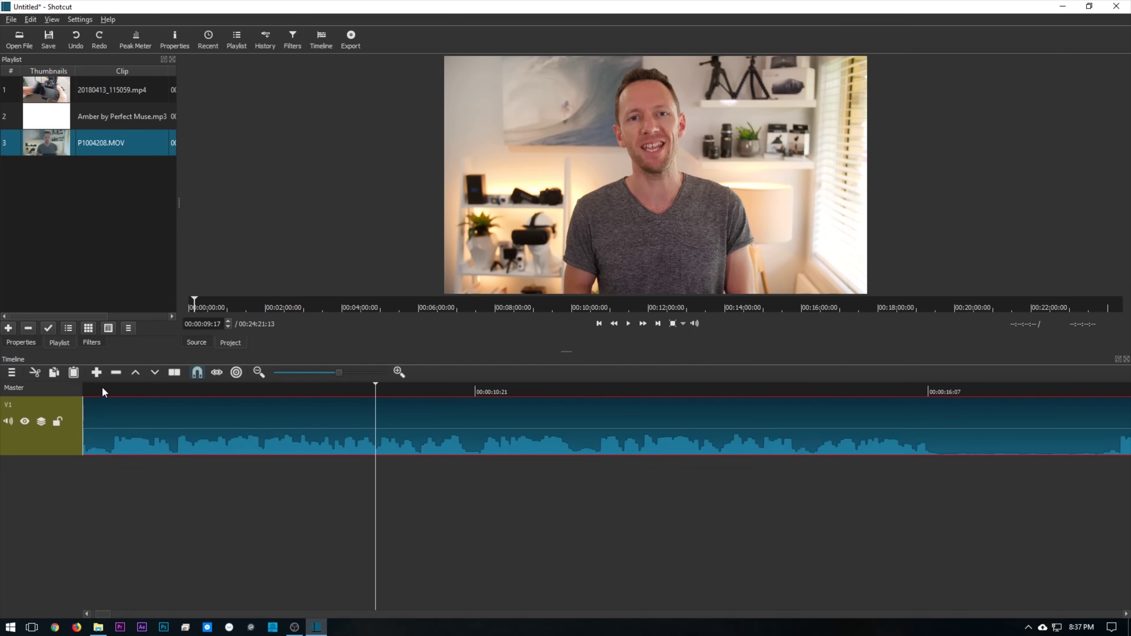
Try splitting the clip at 00:23:52:01 and deleting the section after it, and undo that cut
key(Home)
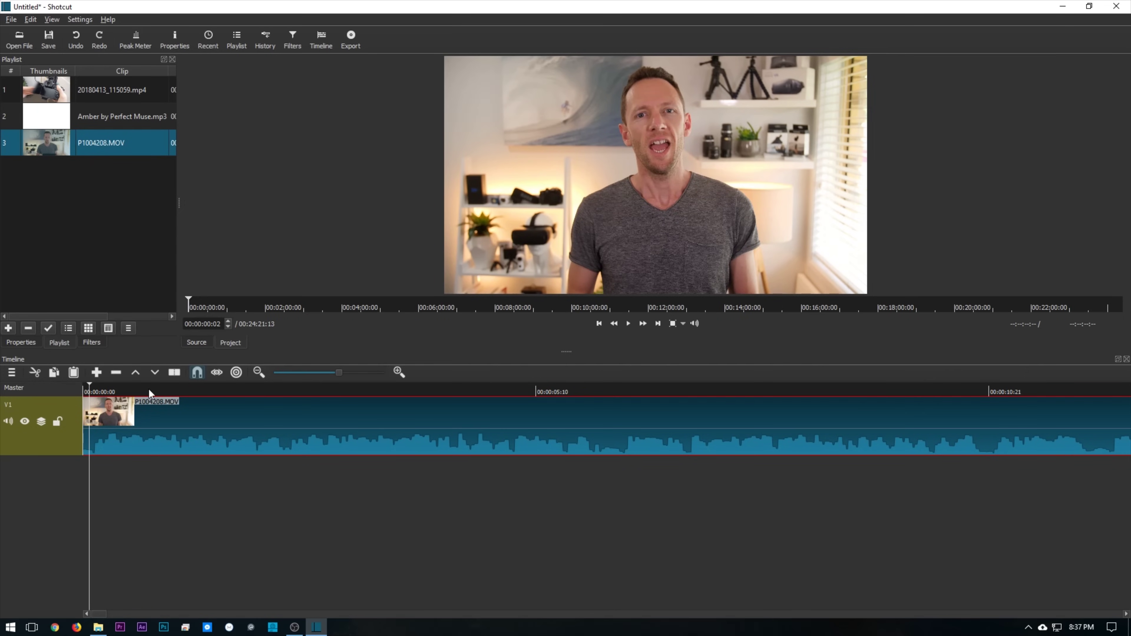
scroll(178, 394, down, 3)
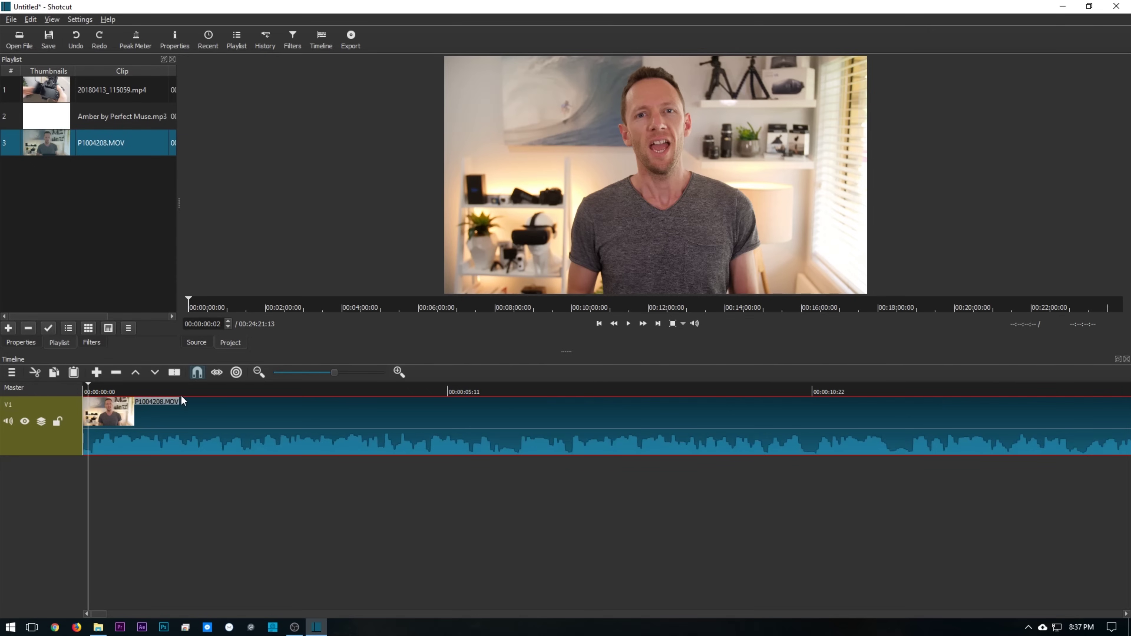
scroll(304, 410, down, 2)
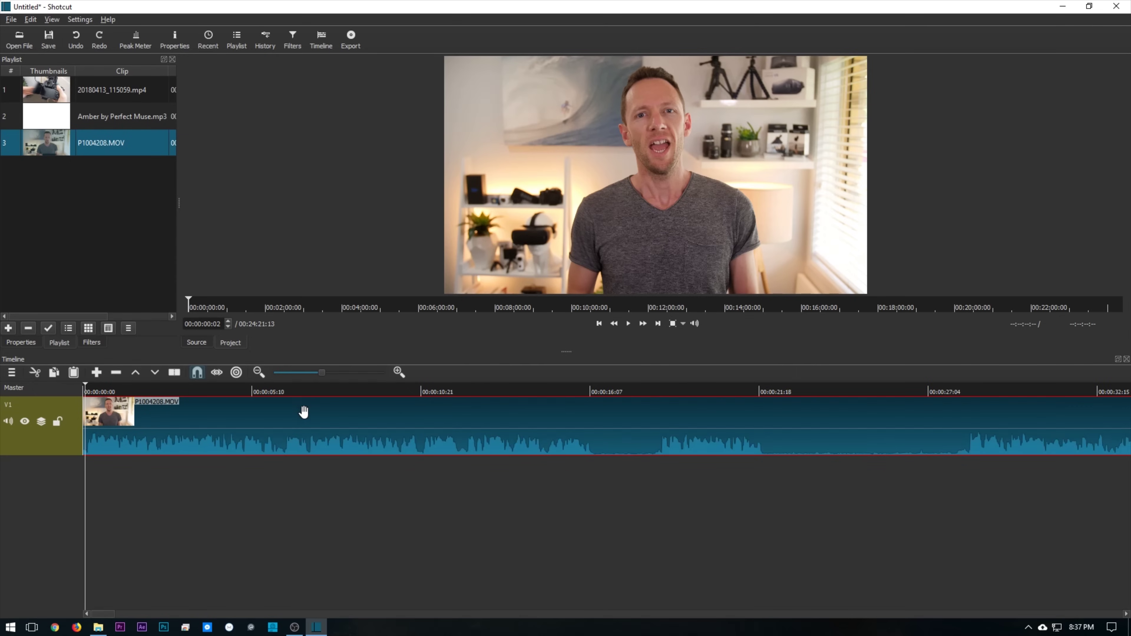
scroll(304, 411, down, 1)
scroll(305, 411, down, 1)
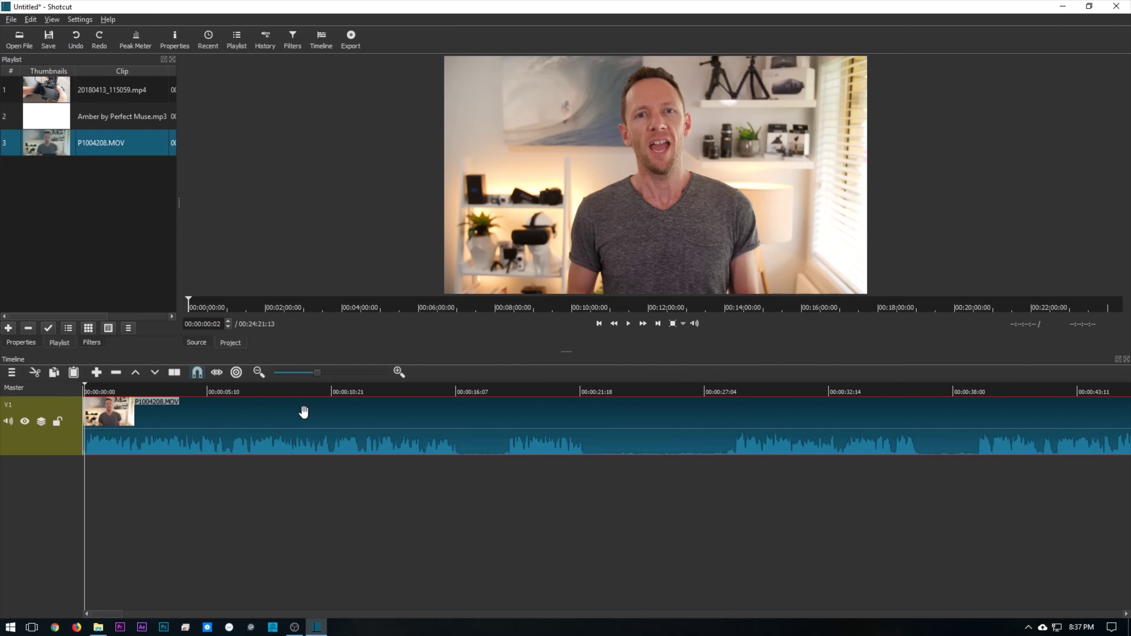
scroll(304, 412, down, 4)
click(758, 383)
scroll(759, 383, up, 3)
scroll(759, 384, up, 3)
click(715, 386)
drag(715, 386, 884, 389)
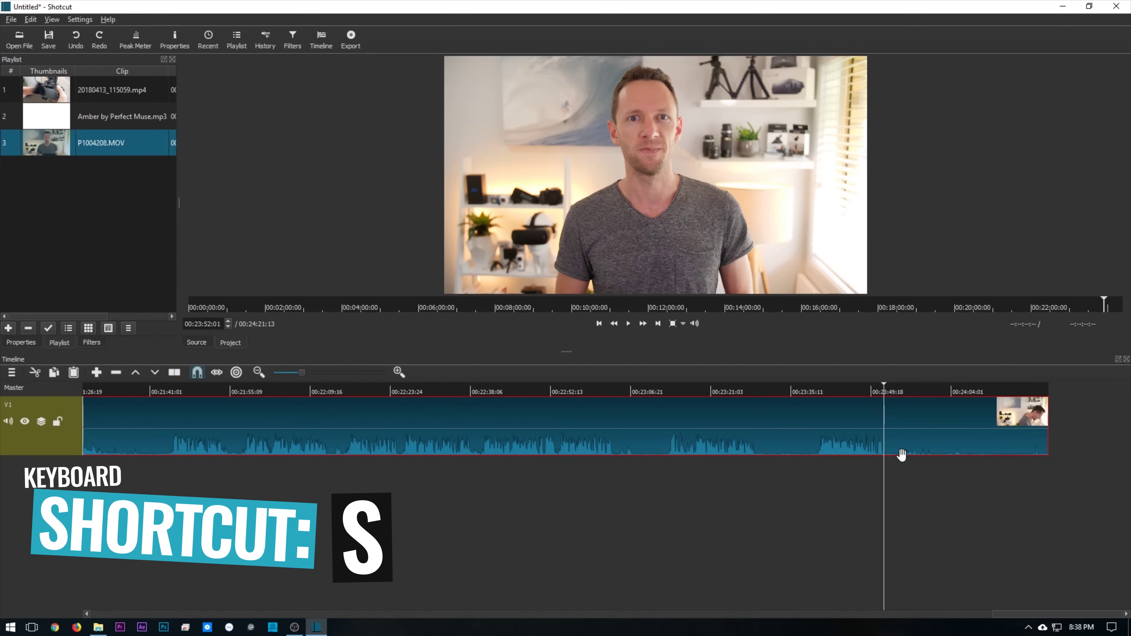
key(s)
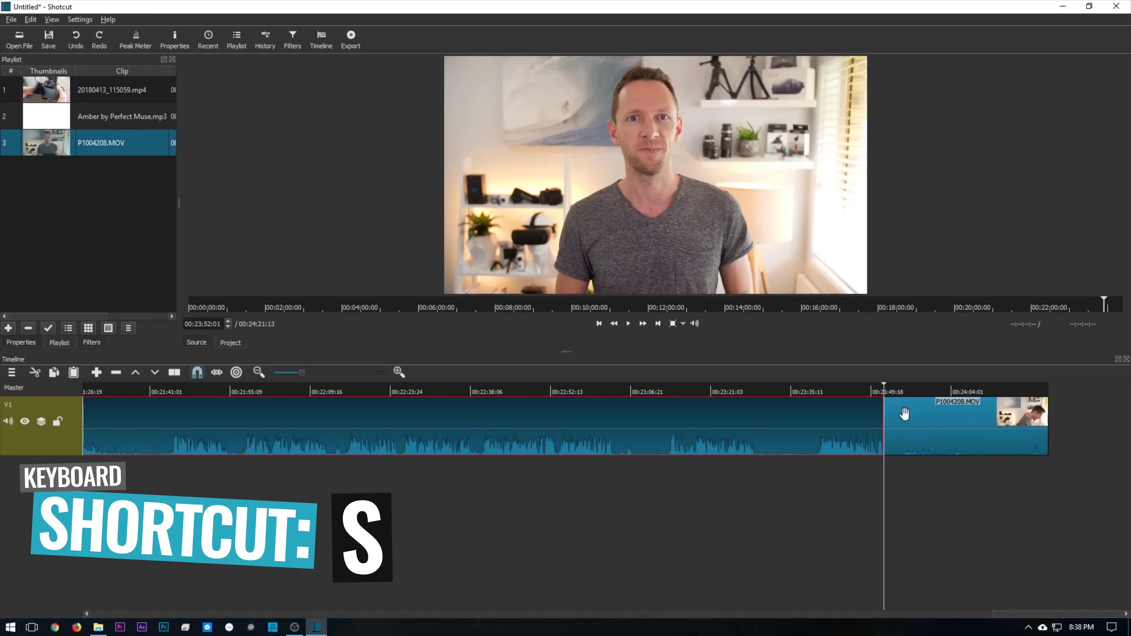
key(Delete)
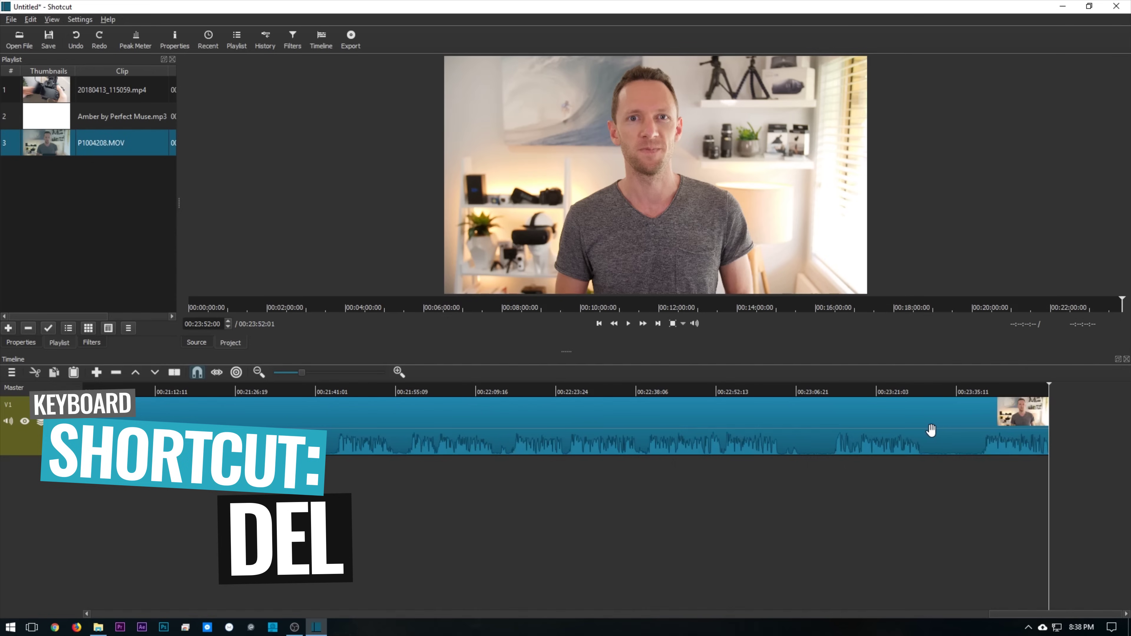
key(ctrl+z)
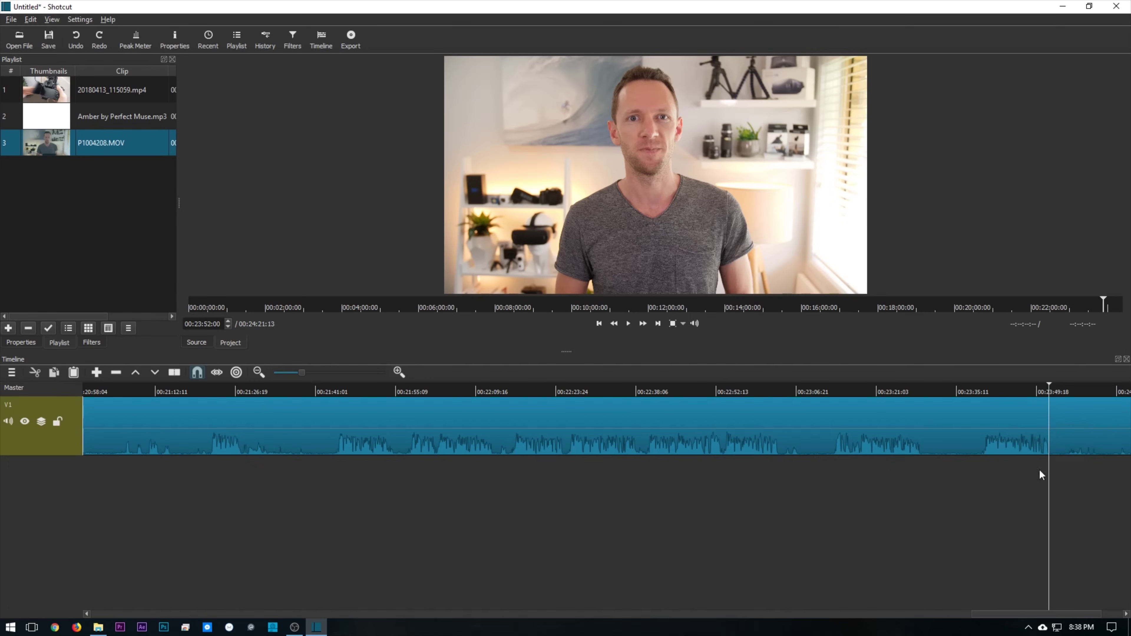
Trim the end of the clip back by its edge so that it ends at 00:23:29:22
scroll(1039, 469, right, 3)
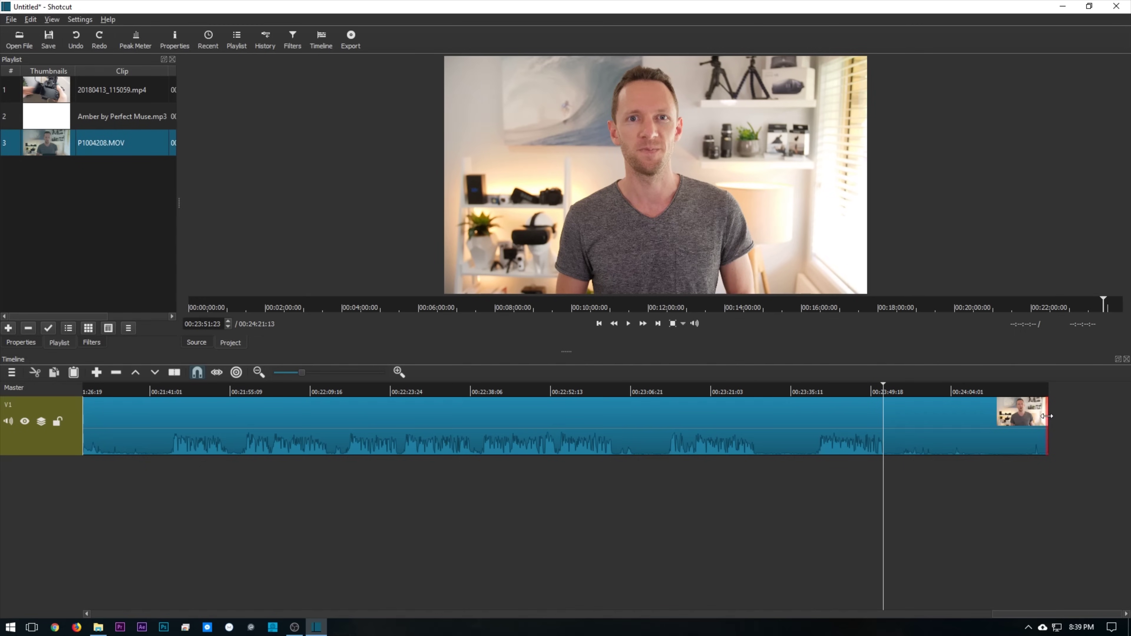
drag(1049, 432, 1127, 443)
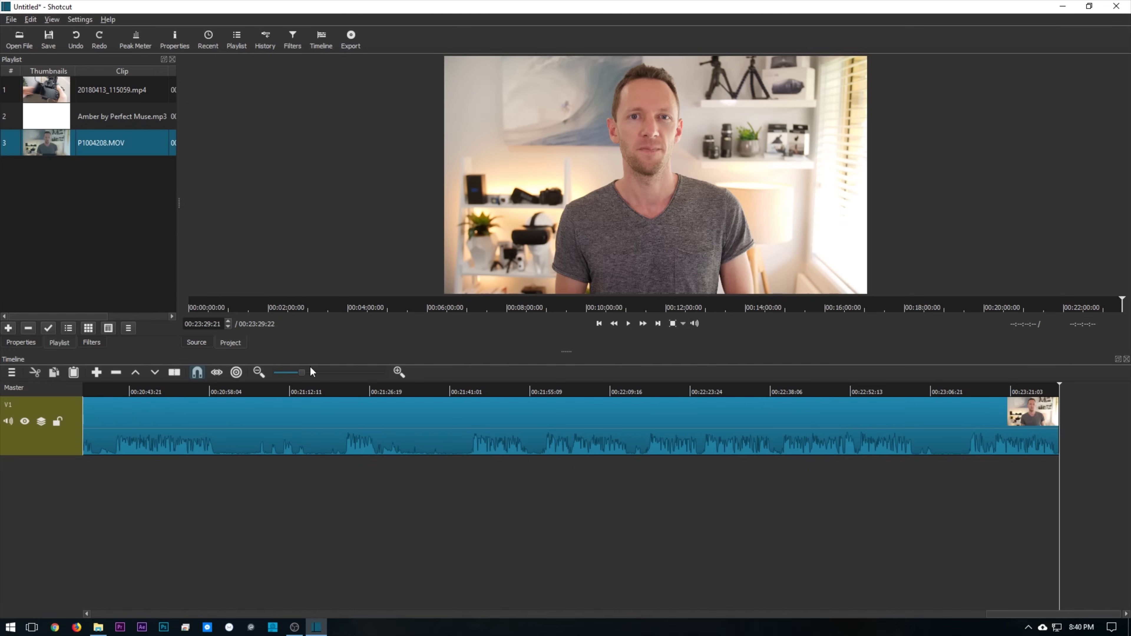
Delete the unwanted section between about 00:00:16 and 00:00:32:04 on V1 and remove the gap it leaves
drag(302, 373, 266, 372)
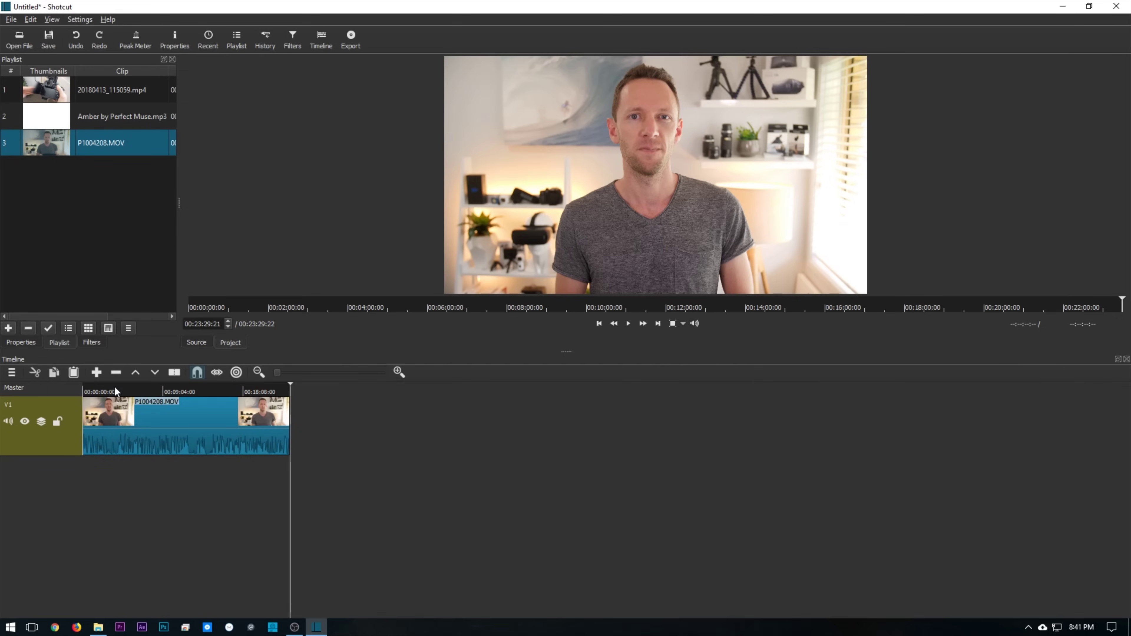
click(87, 387)
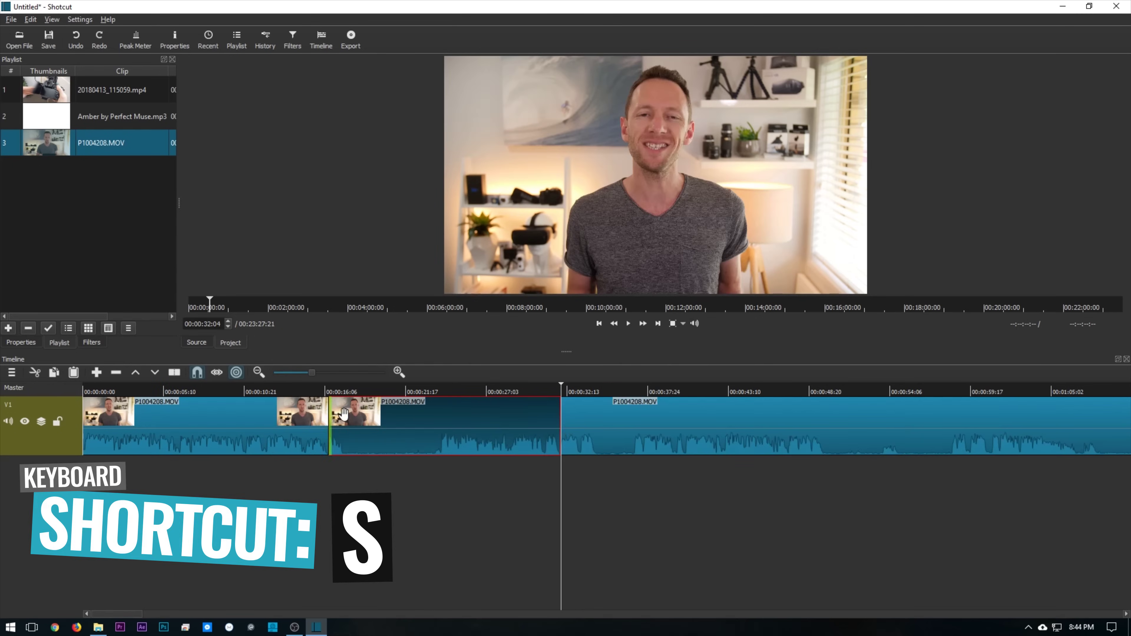
key(Delete)
click(403, 421)
right_click(403, 422)
click(410, 427)
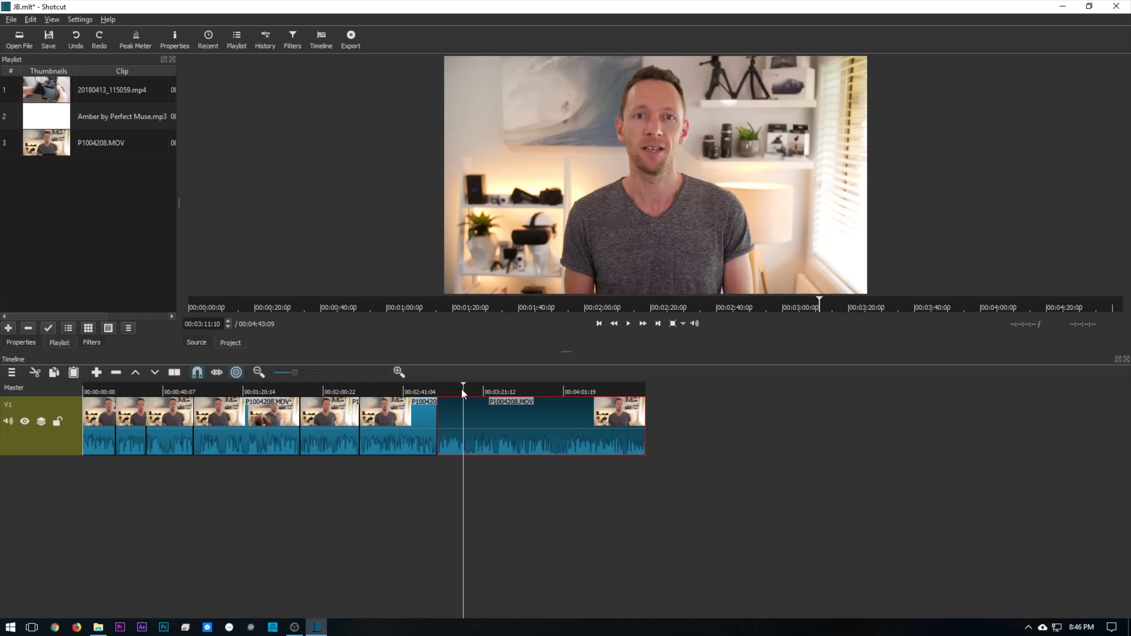
Split the last V1 clip at 00:03:12:14 and ripple-trim about 4 seconds off the start of the section after the cut
drag(461, 388, 465, 389)
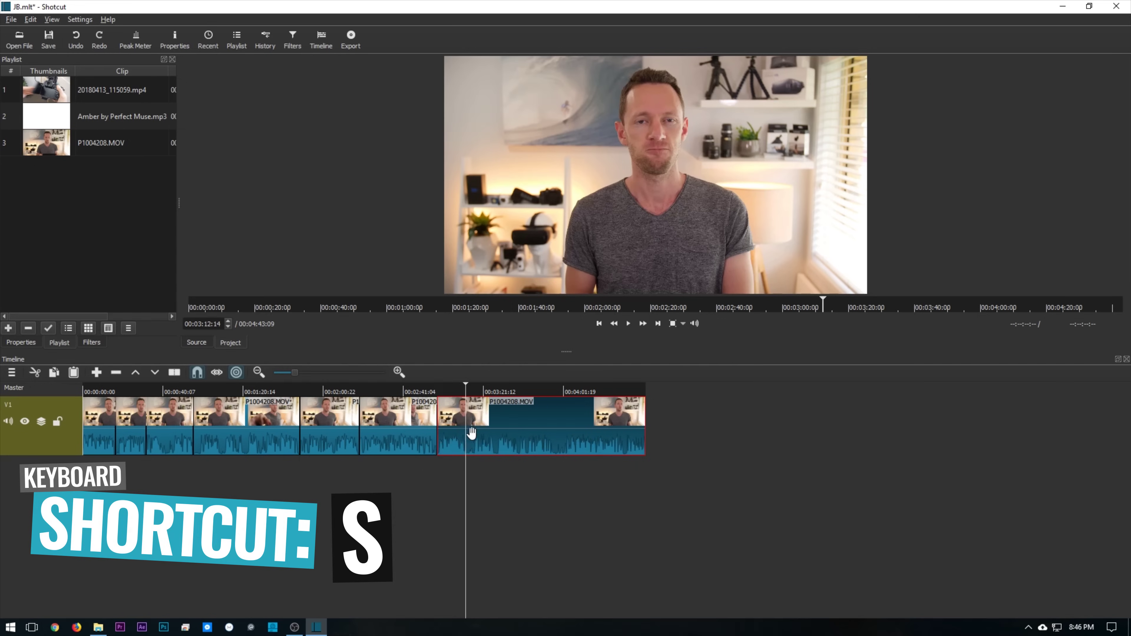
key(s)
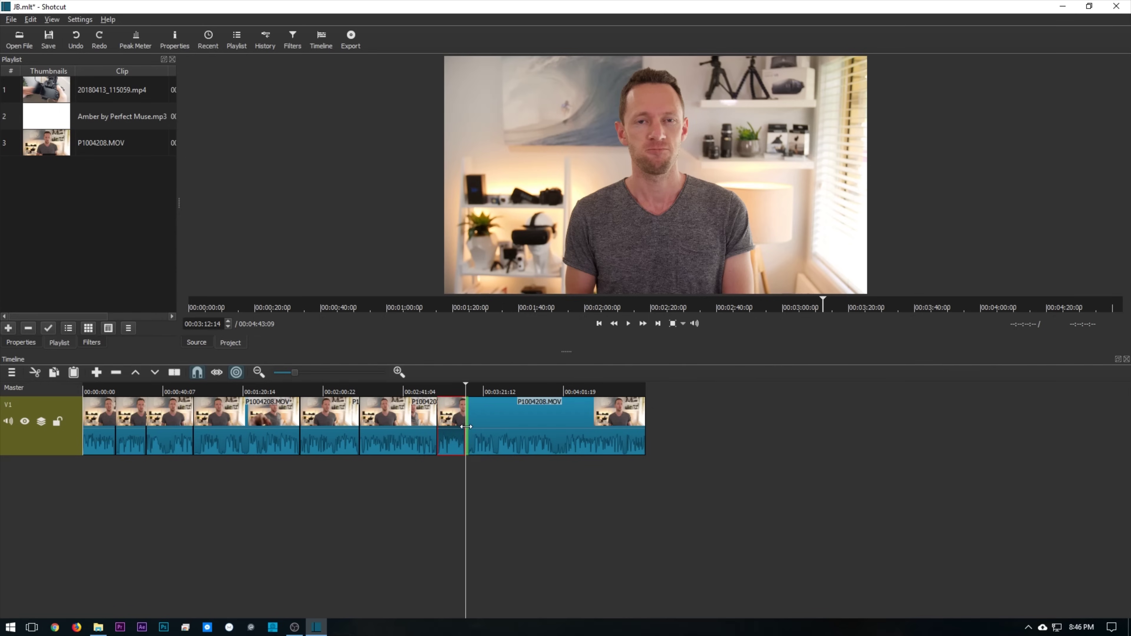
click(237, 377)
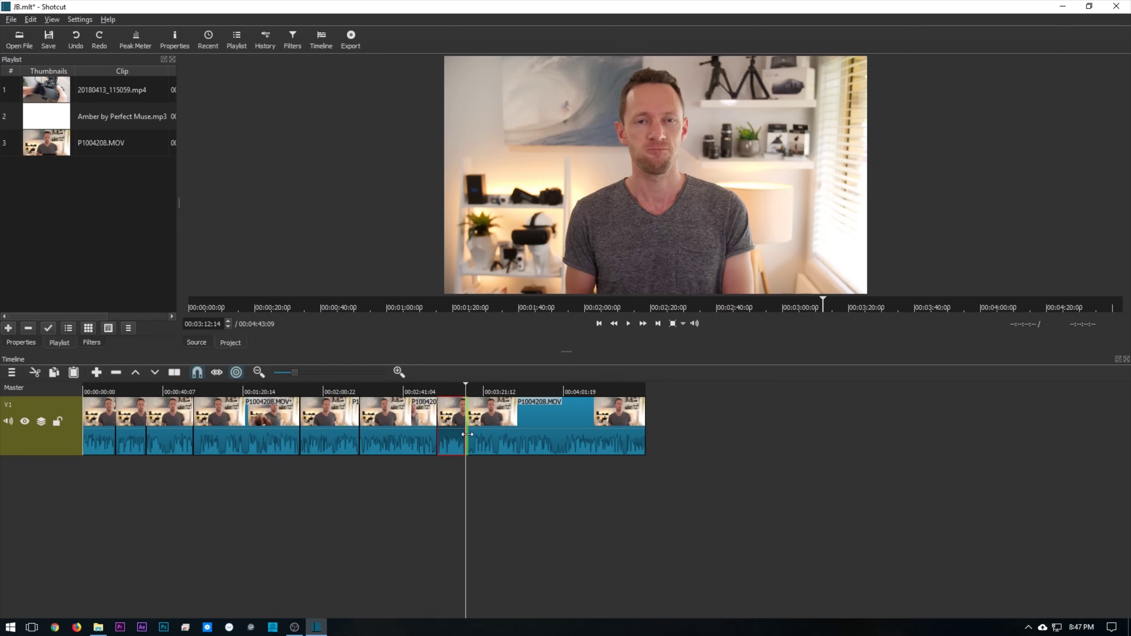
drag(468, 433, 482, 436)
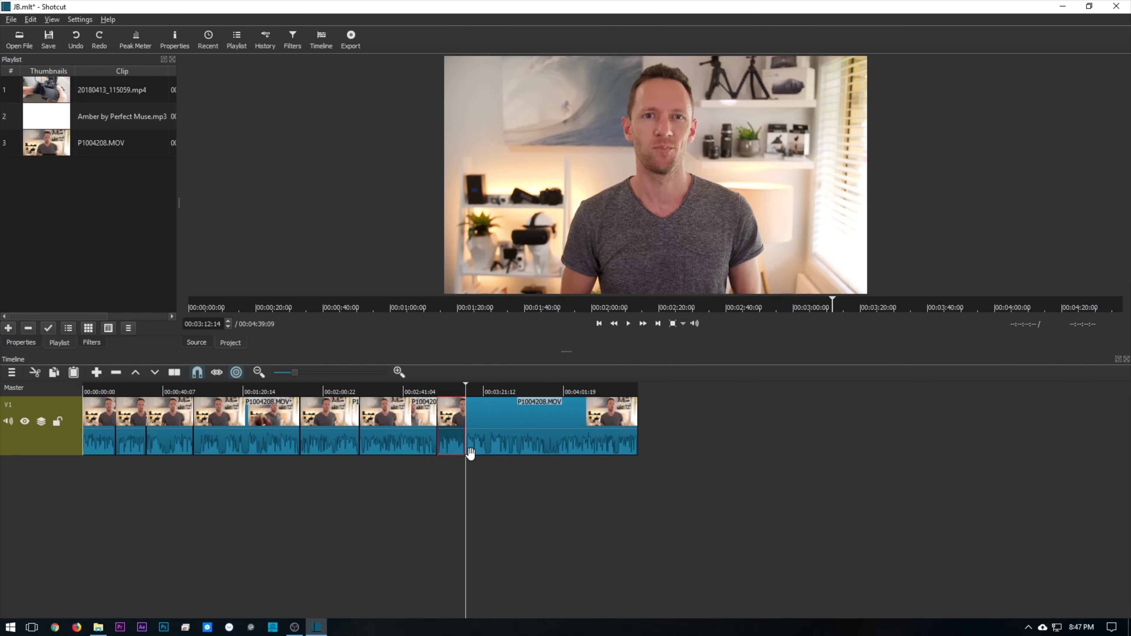
Split the last clip at 00:03:51:17 and ripple-trim the start of its second part so the timeline ends at 00:04:31:20
click(507, 416)
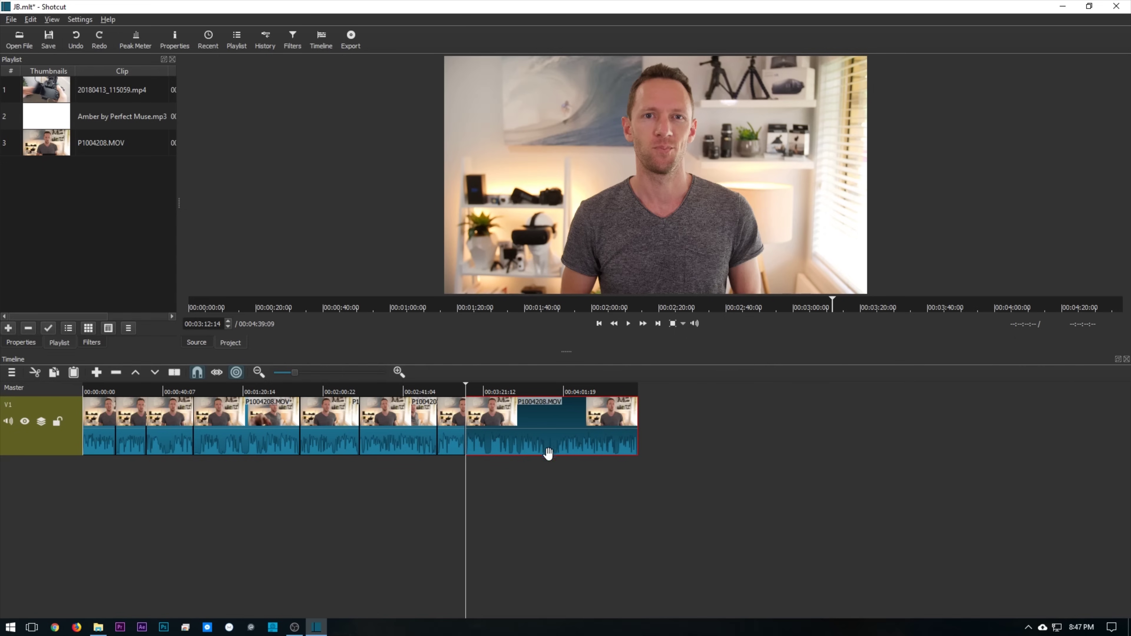
drag(536, 387, 543, 385)
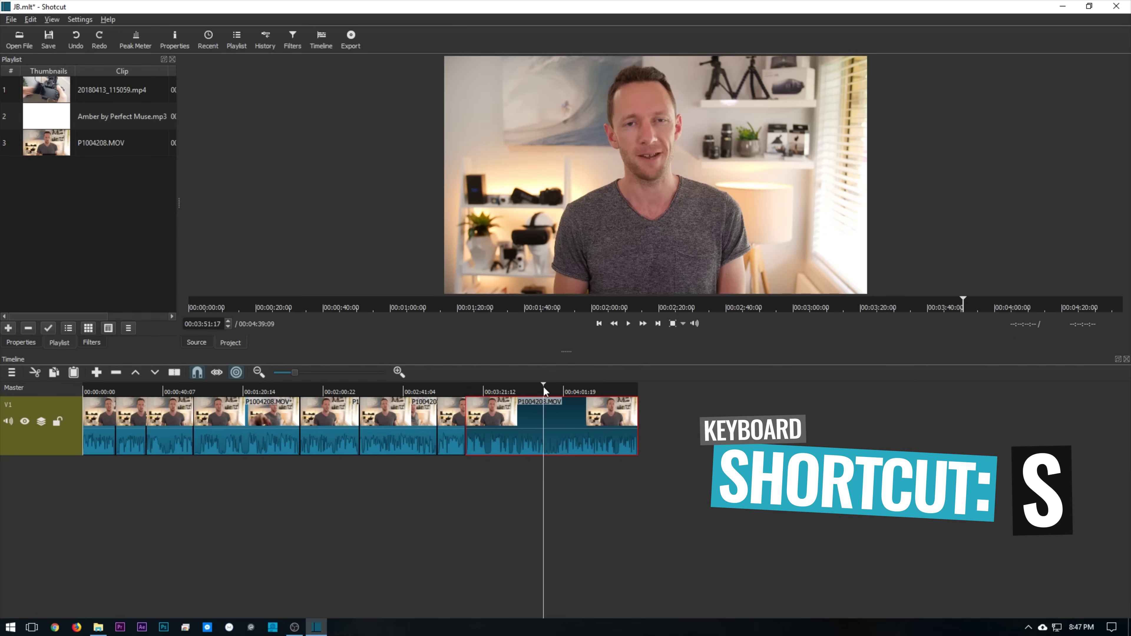
key(s)
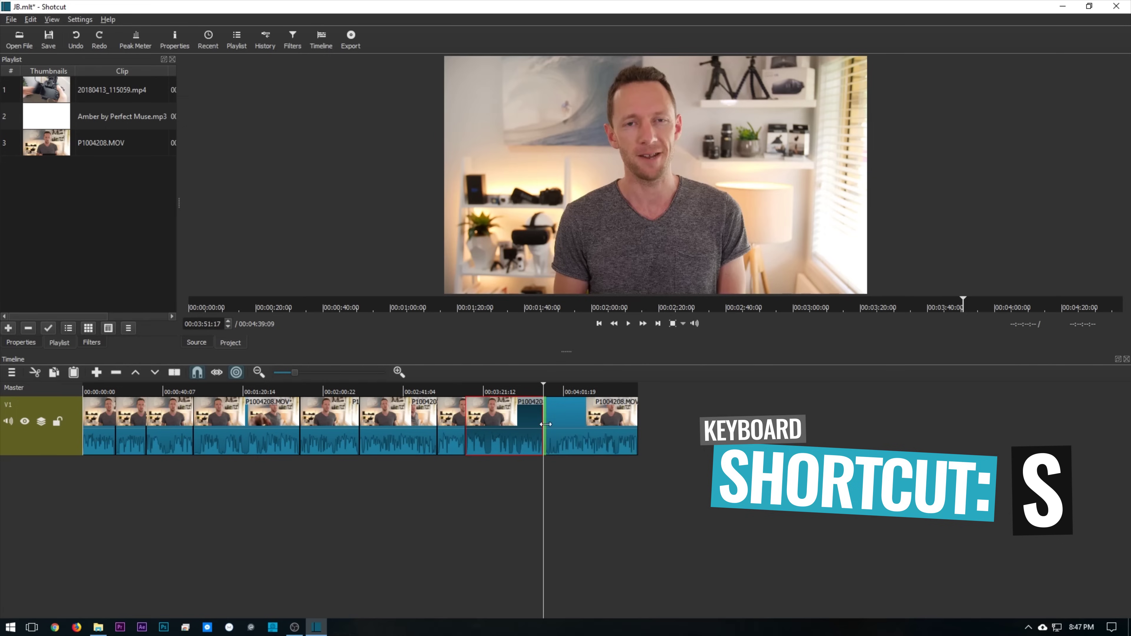
drag(545, 425, 568, 419)
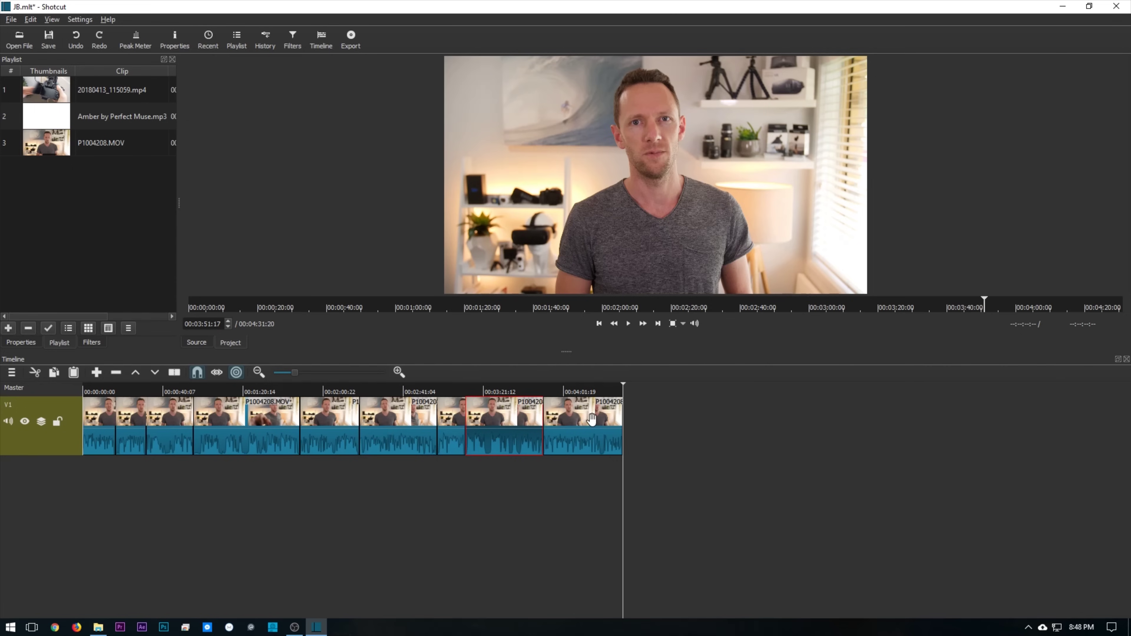
Try moving the last three V1 clips further along the track with ripple on, and close the gap left before them
drag(580, 418, 726, 422)
drag(514, 441, 796, 454)
drag(449, 429, 793, 434)
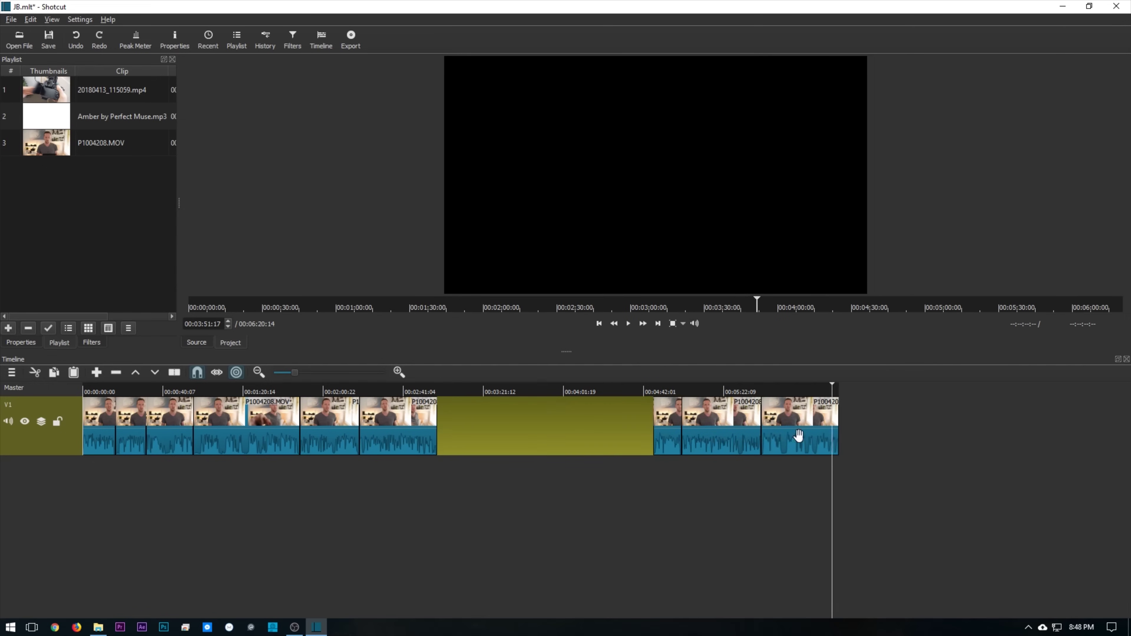
click(627, 424)
key(Delete)
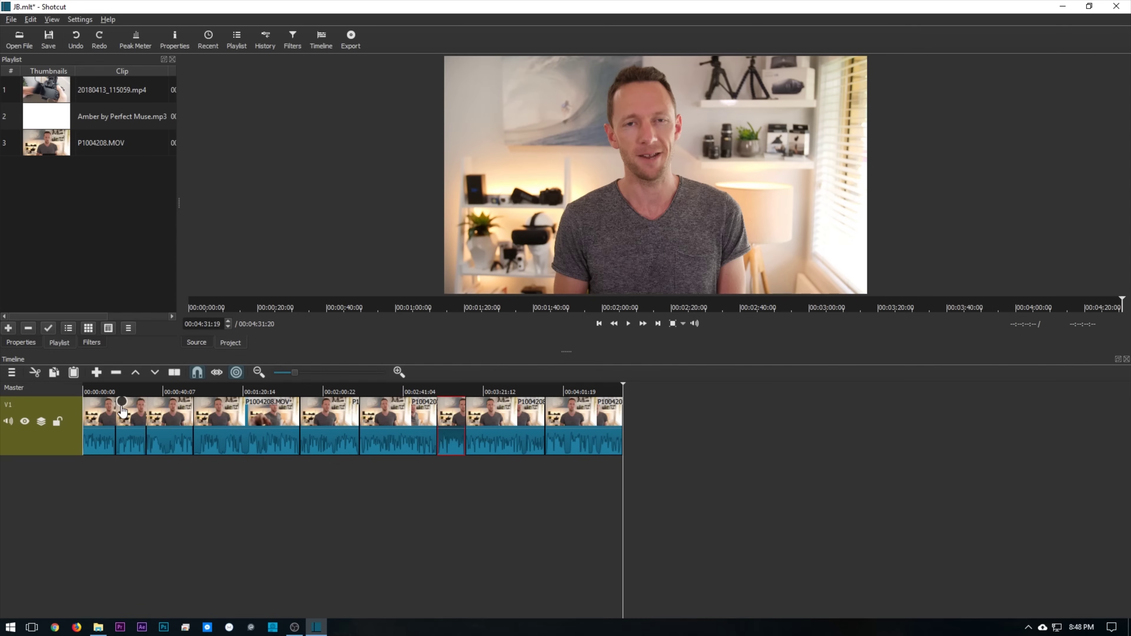
Add a second video track above V1 and open the playlist clip 20180413_115059.mp4 in the source viewer
click(12, 374)
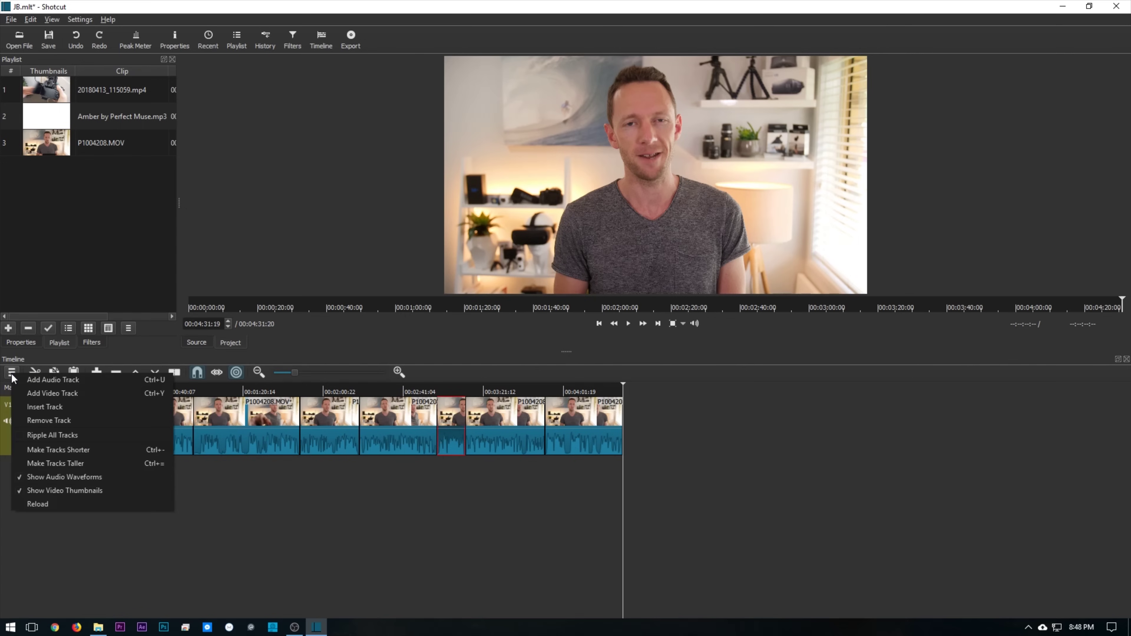
click(37, 395)
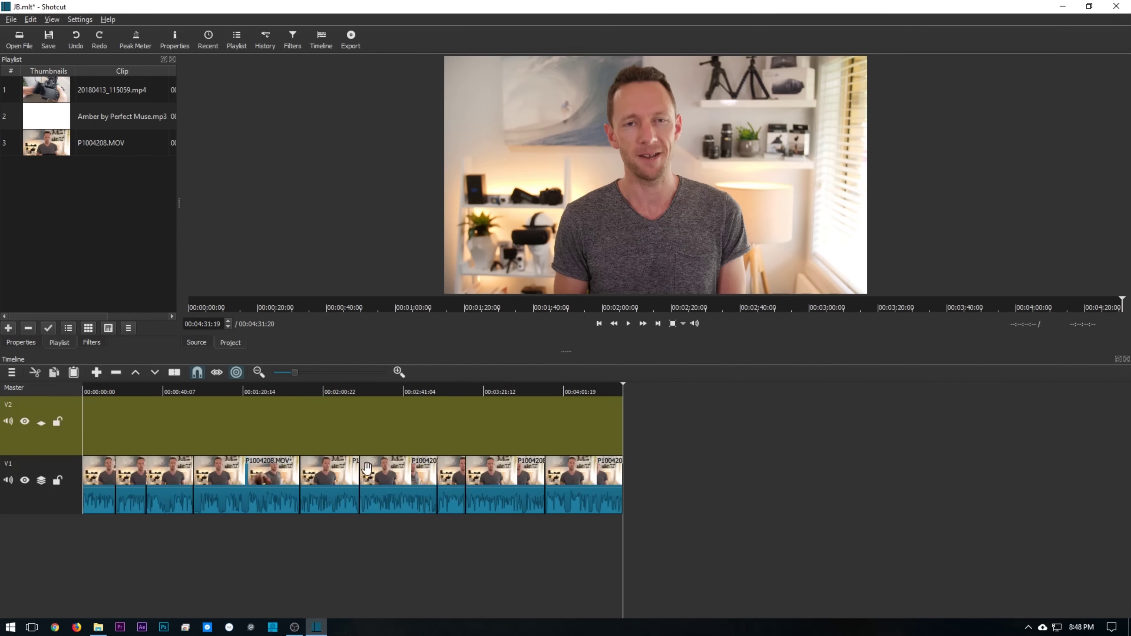
click(42, 88)
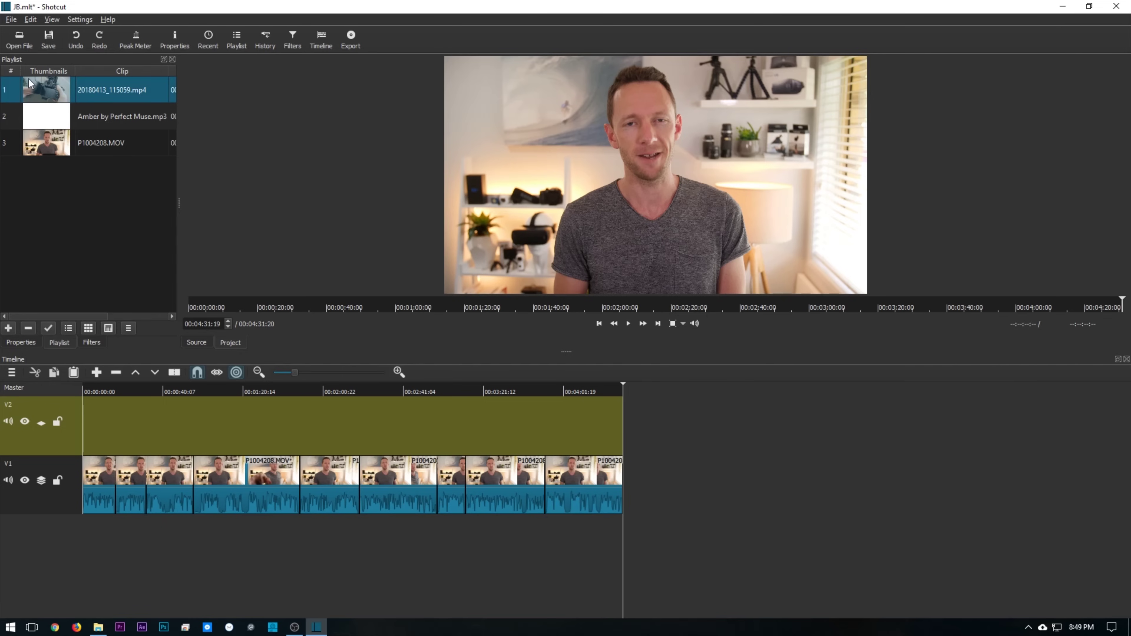
double_click(48, 90)
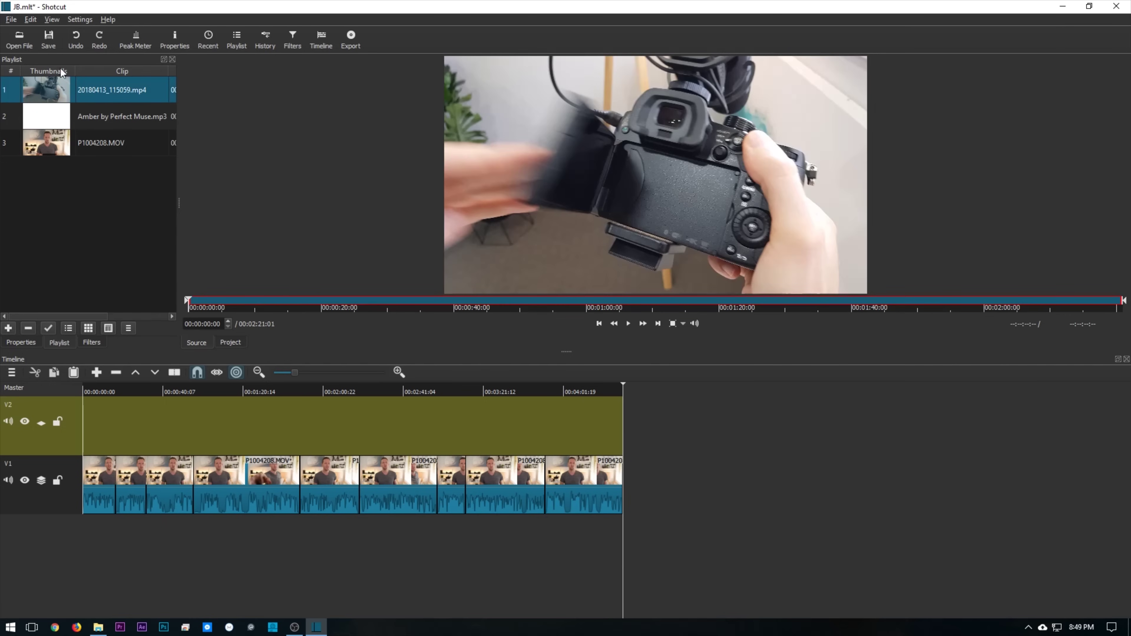
Mark the source section of the camera close-up clip with an in point at 00:00:32:11 and an out point at 00:00:46:01
click(285, 300)
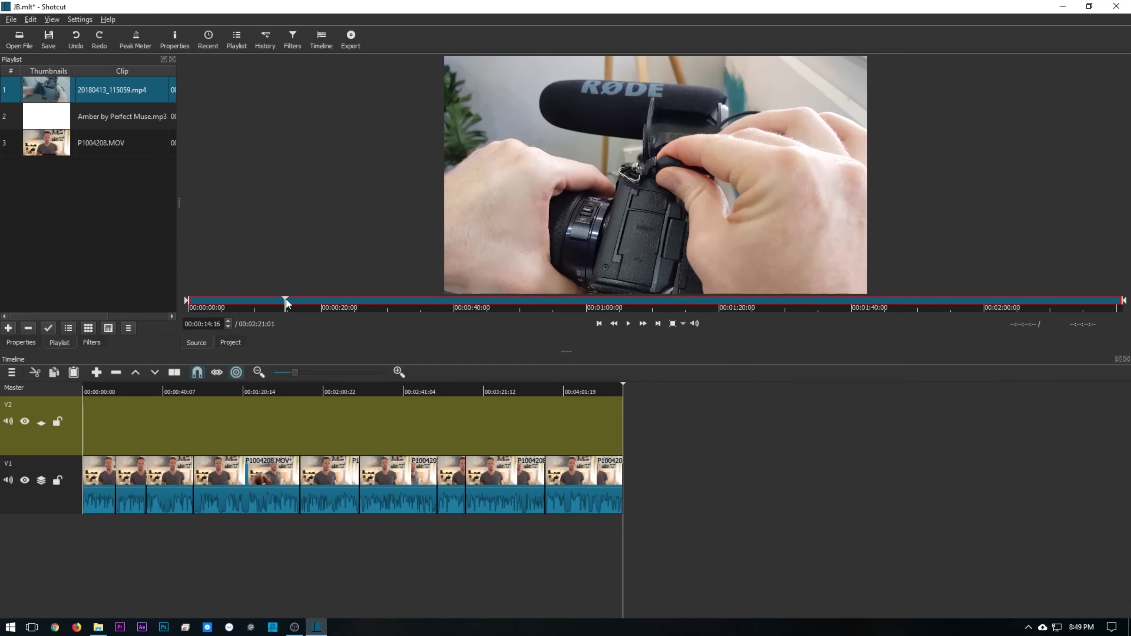
drag(320, 301, 410, 304)
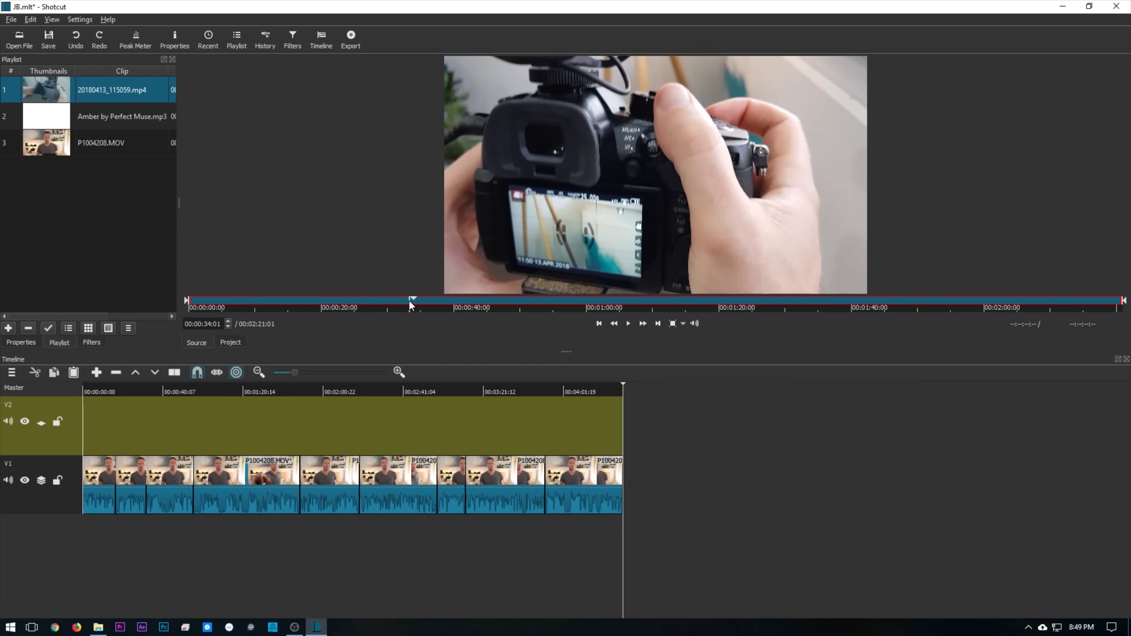
click(399, 302)
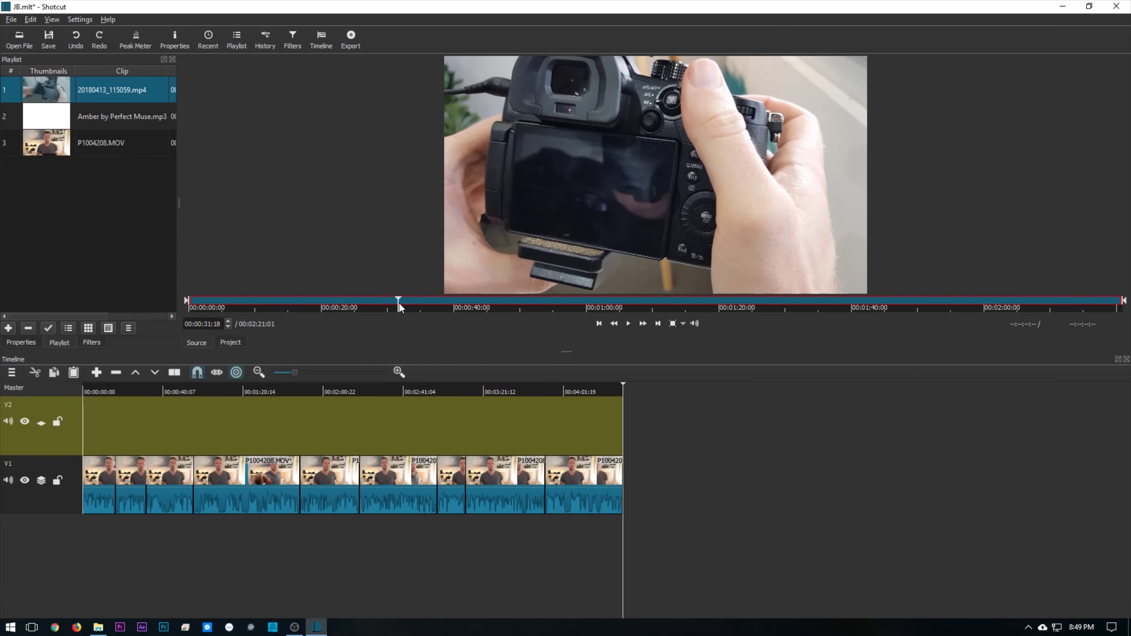
click(399, 302)
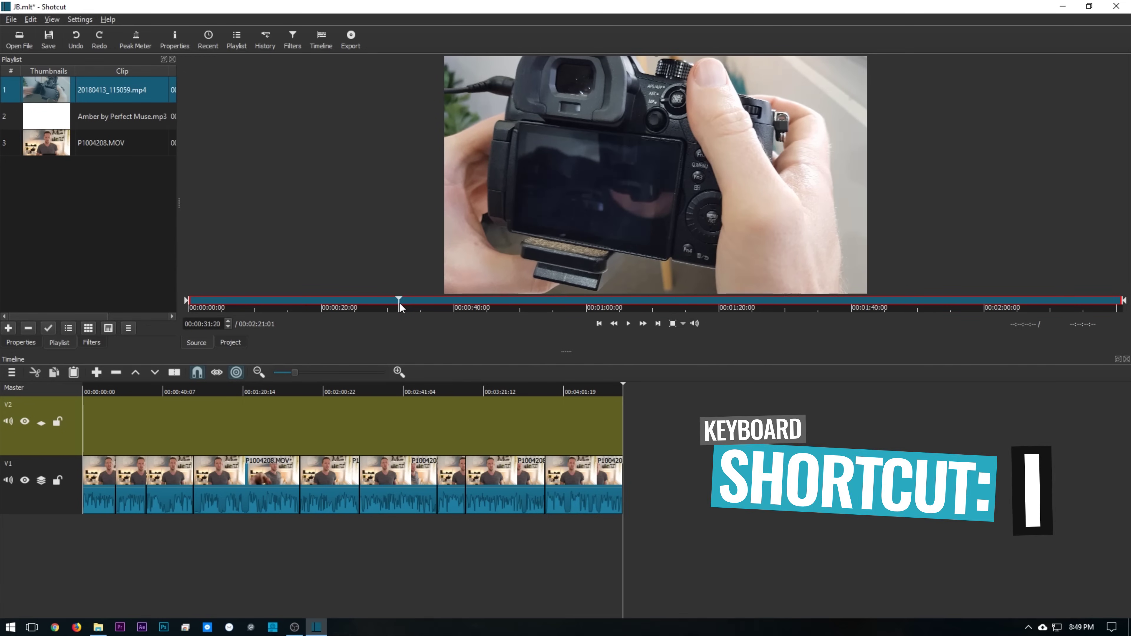
key(i)
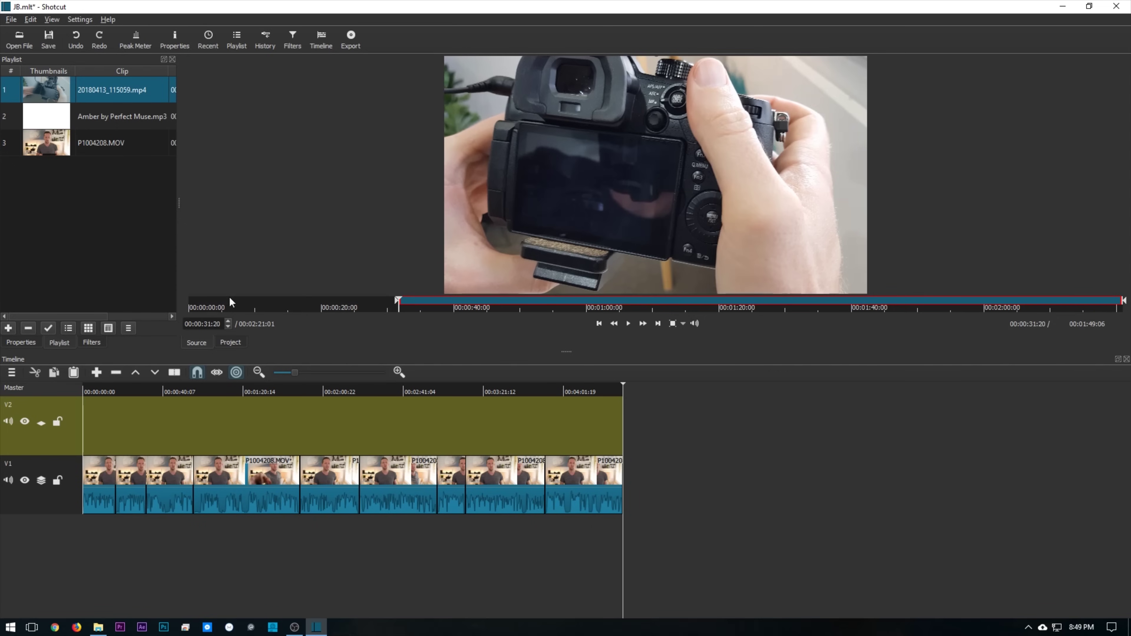
drag(428, 299, 494, 300)
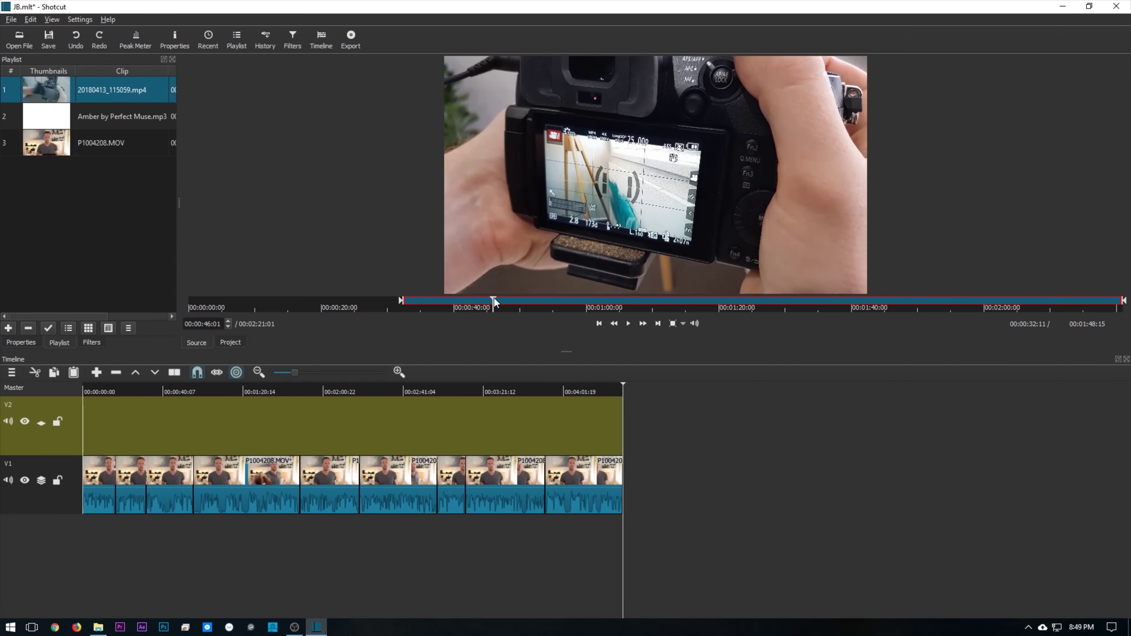
key(o)
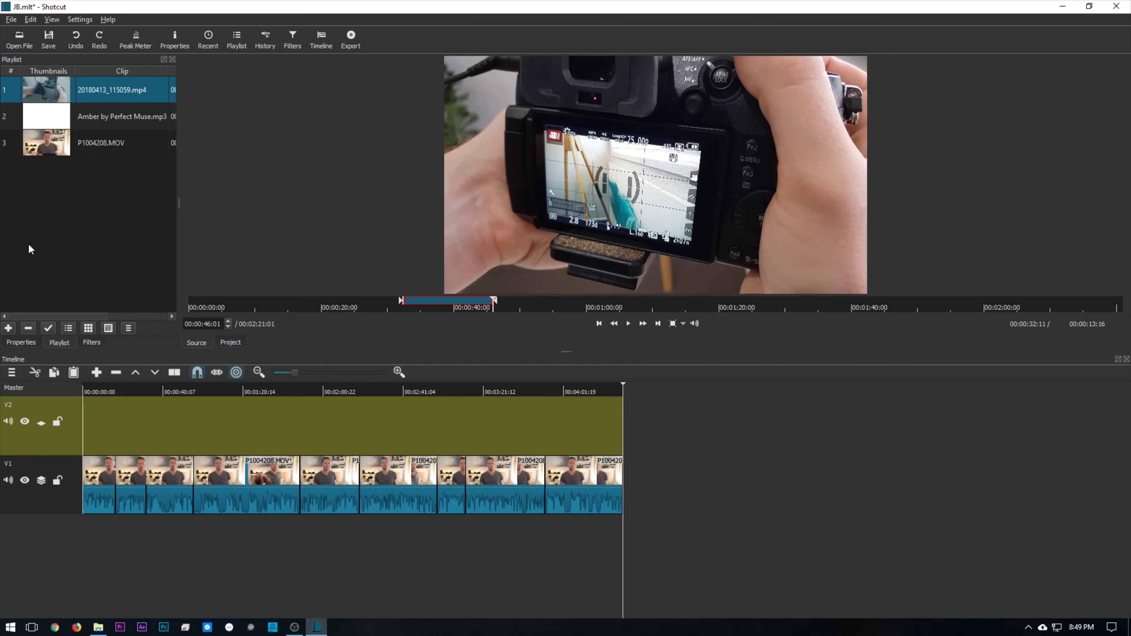
Append the marked section to V2, move it above the cut between the third and fourth V1 clips, and extend its end
click(95, 375)
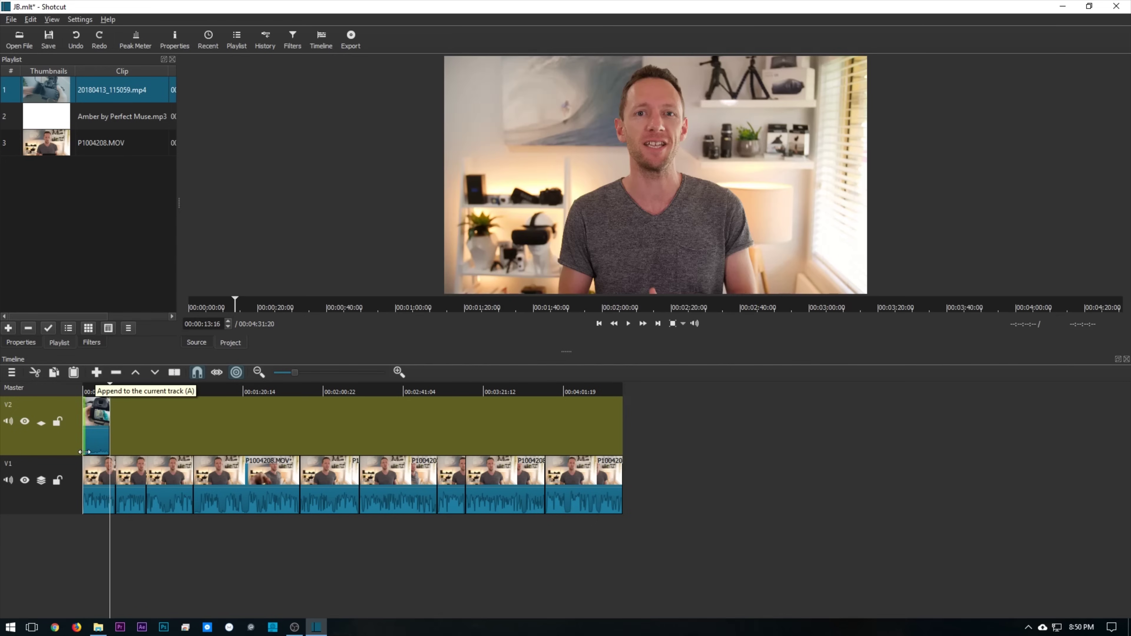
drag(95, 416, 205, 433)
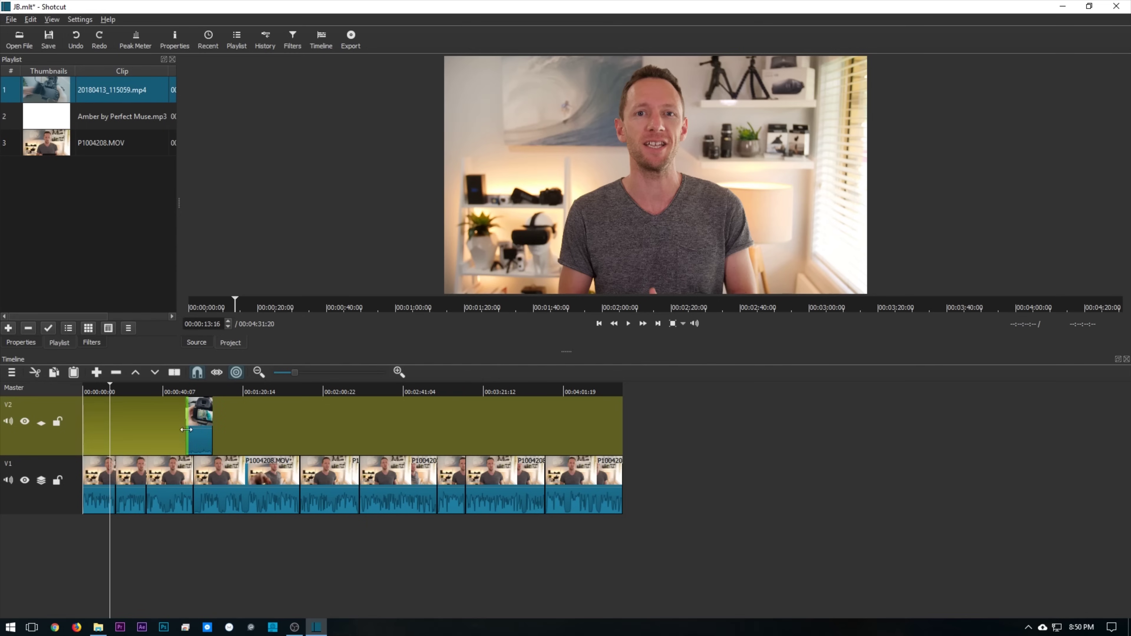
drag(213, 439, 225, 439)
Mute tracks V2 and V1 and scrub across the overlay clip to 00:01:14:01 to preview it
click(175, 388)
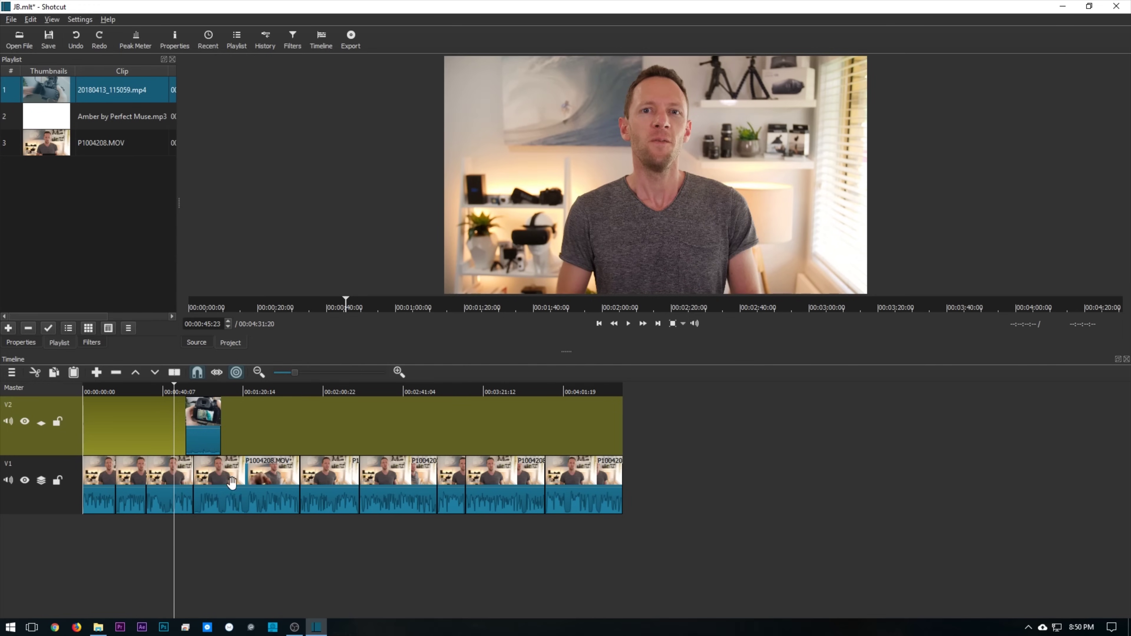
key(Down)
click(8, 422)
click(8, 481)
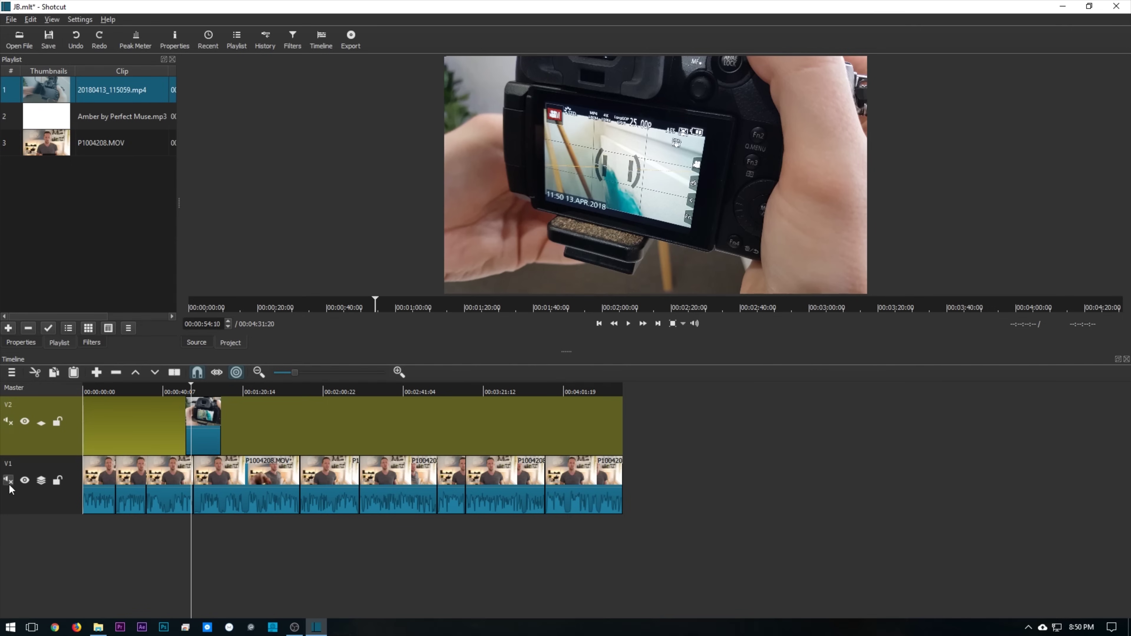
drag(169, 386, 230, 388)
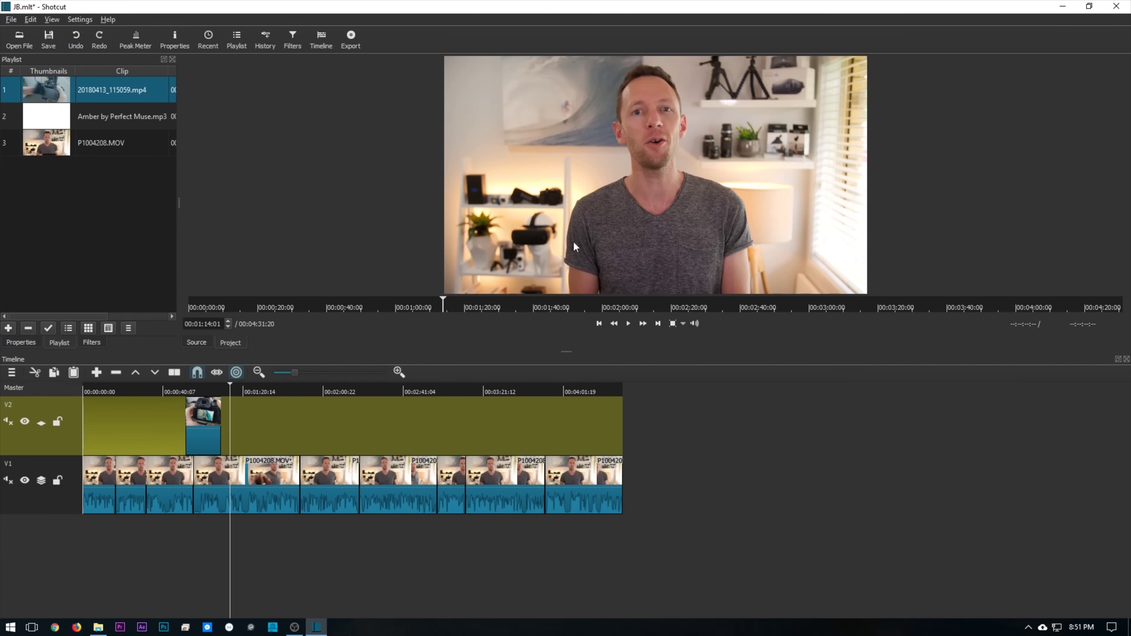
Split the first V1 clip at 00:00:03:01 and 00:00:09:11 to isolate a section for the title
mouse_move(99, 390)
mouse_down()
mouse_move(86, 386)
mouse_move(84, 402)
mouse_up()
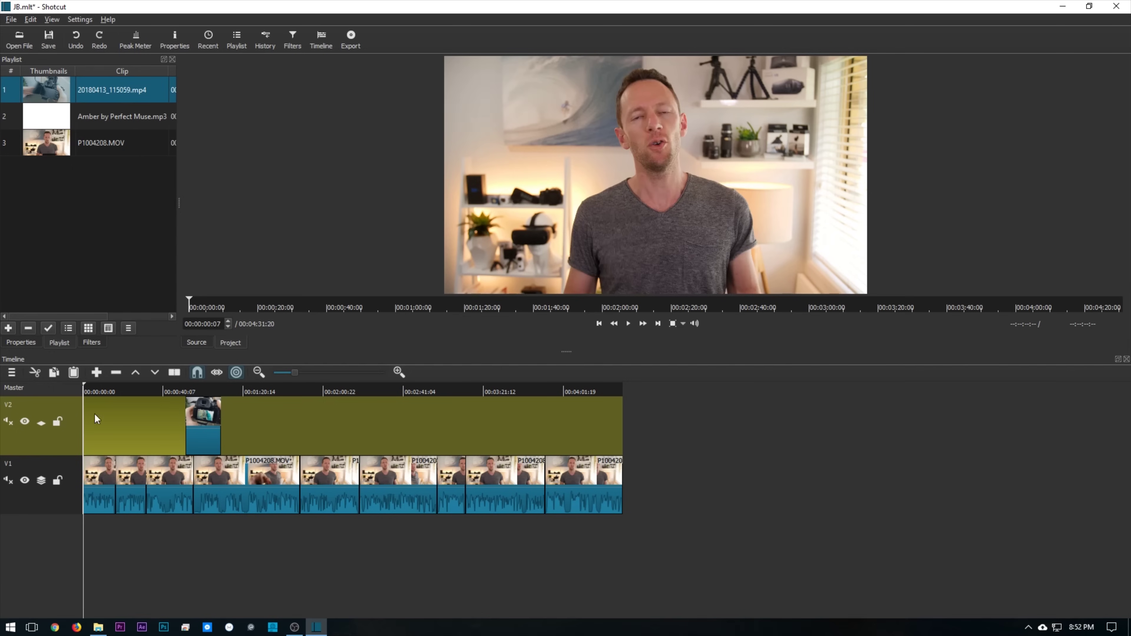
key(space)
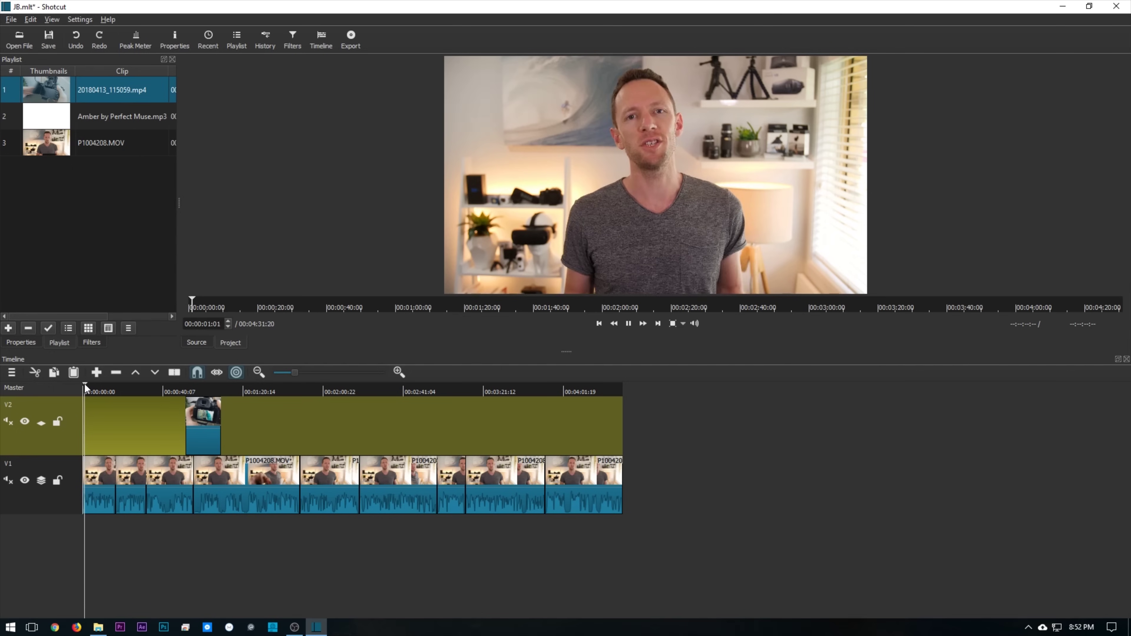
key(space)
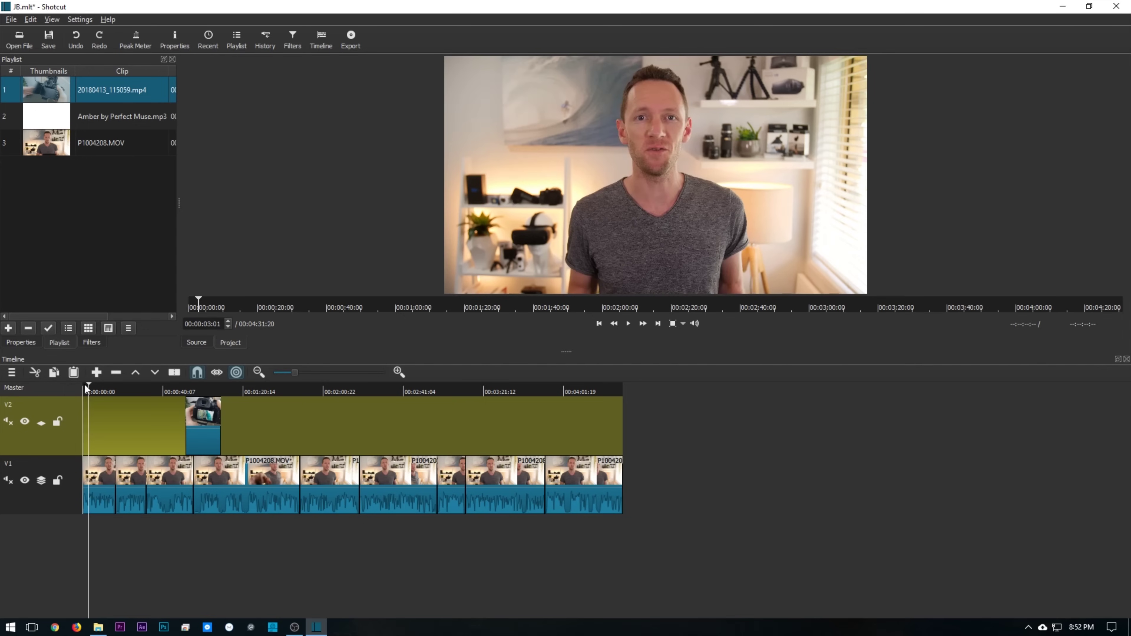
click(98, 478)
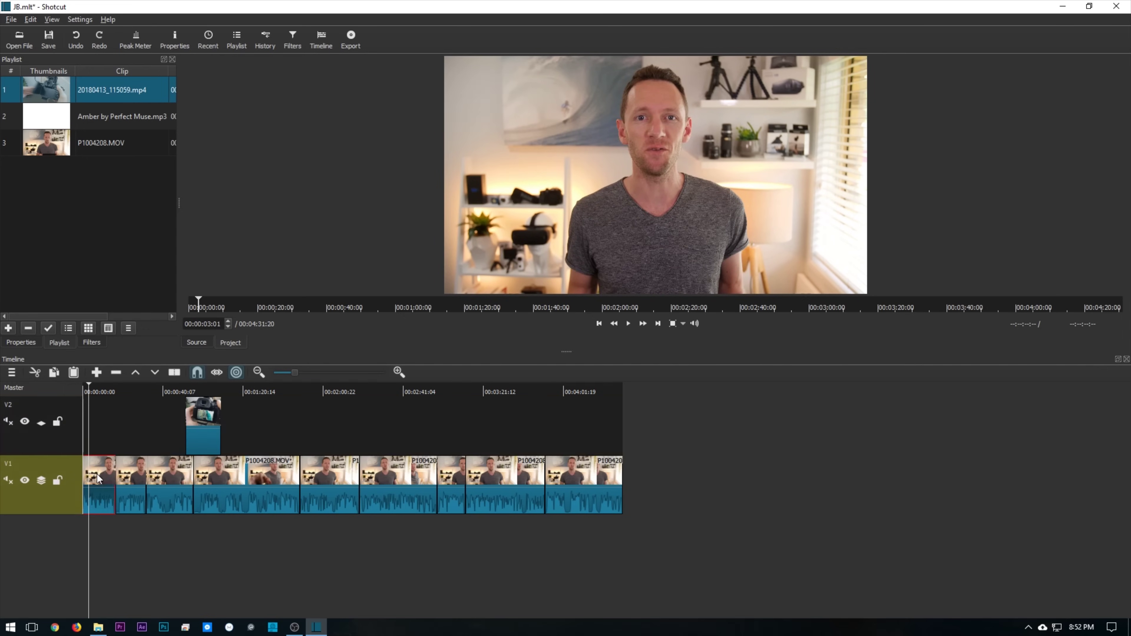
key(s)
key(space)
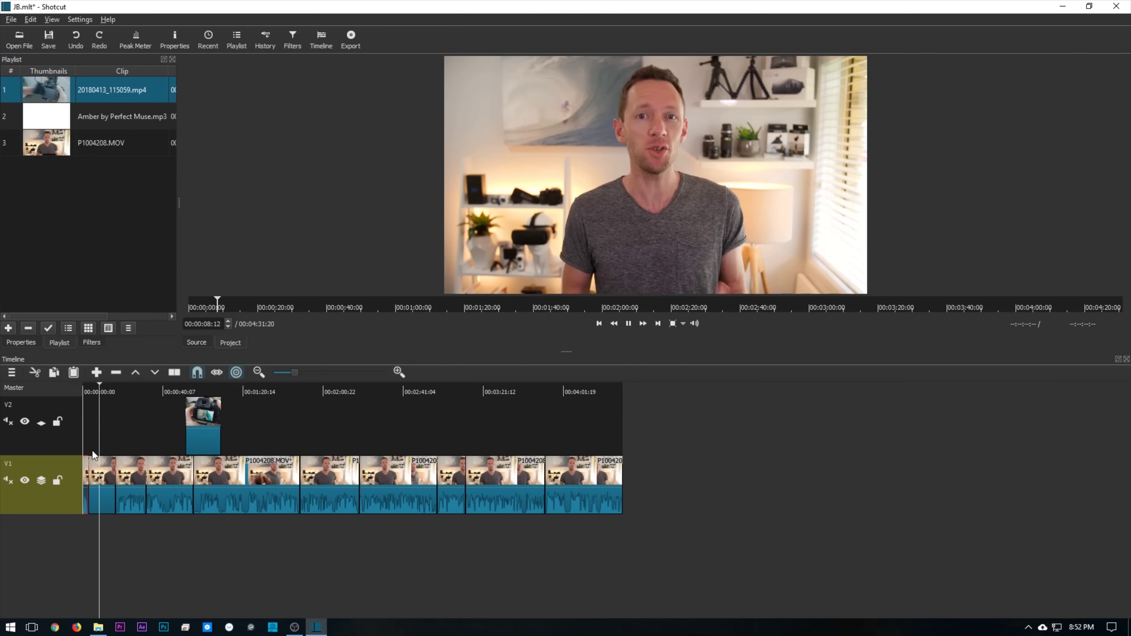
key(space)
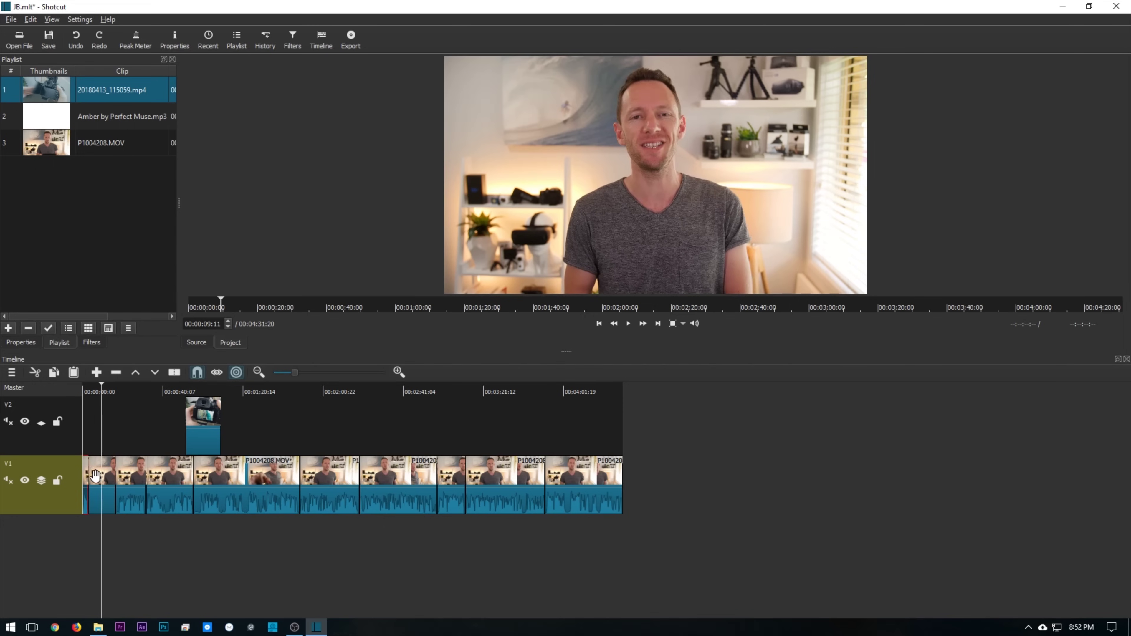
key(s)
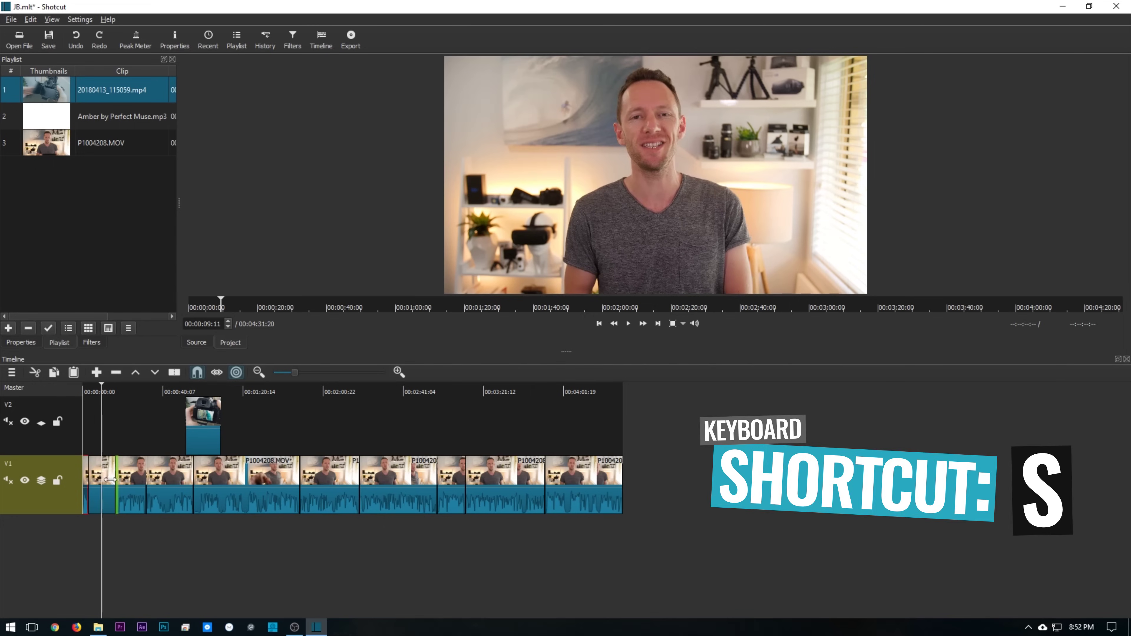
Add a Text video filter to the isolated title section of the first V1 clip
click(93, 474)
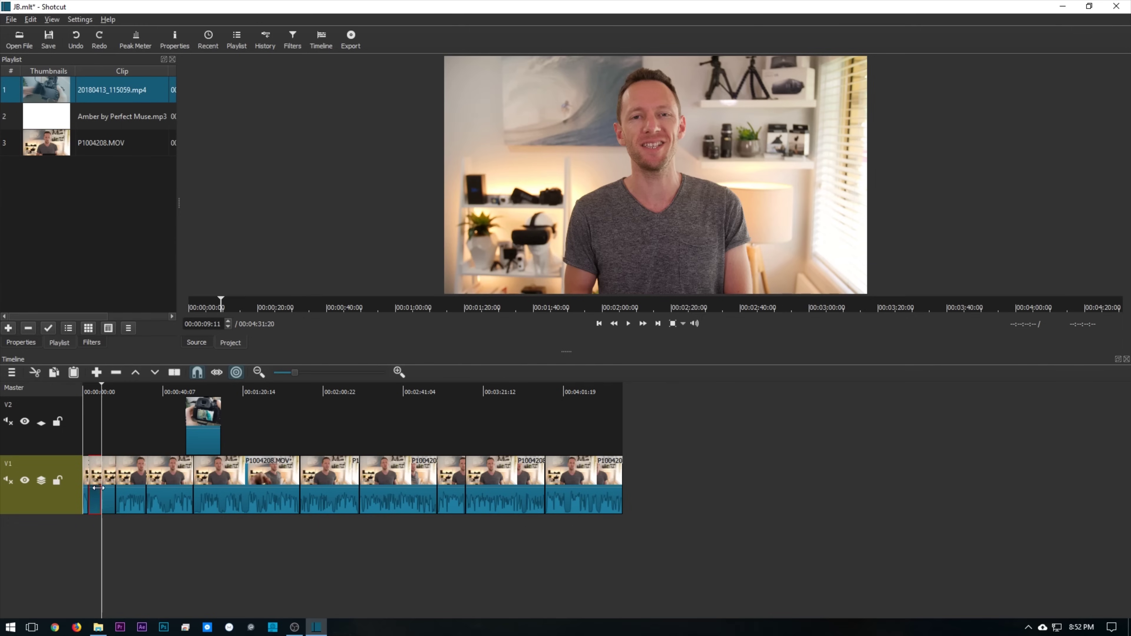
click(84, 341)
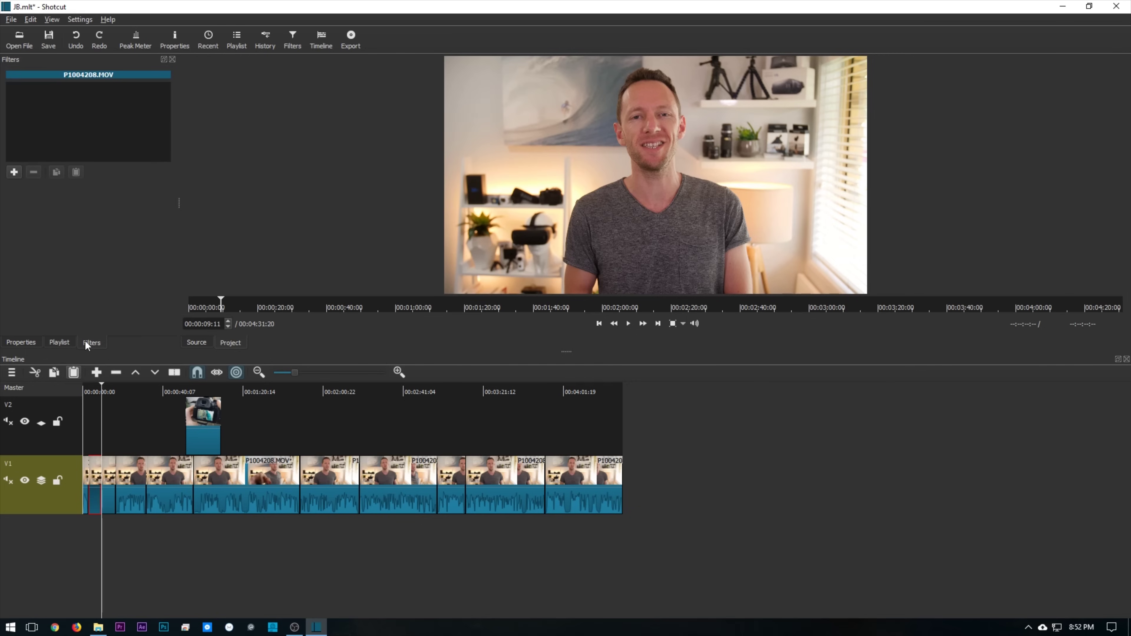
click(13, 174)
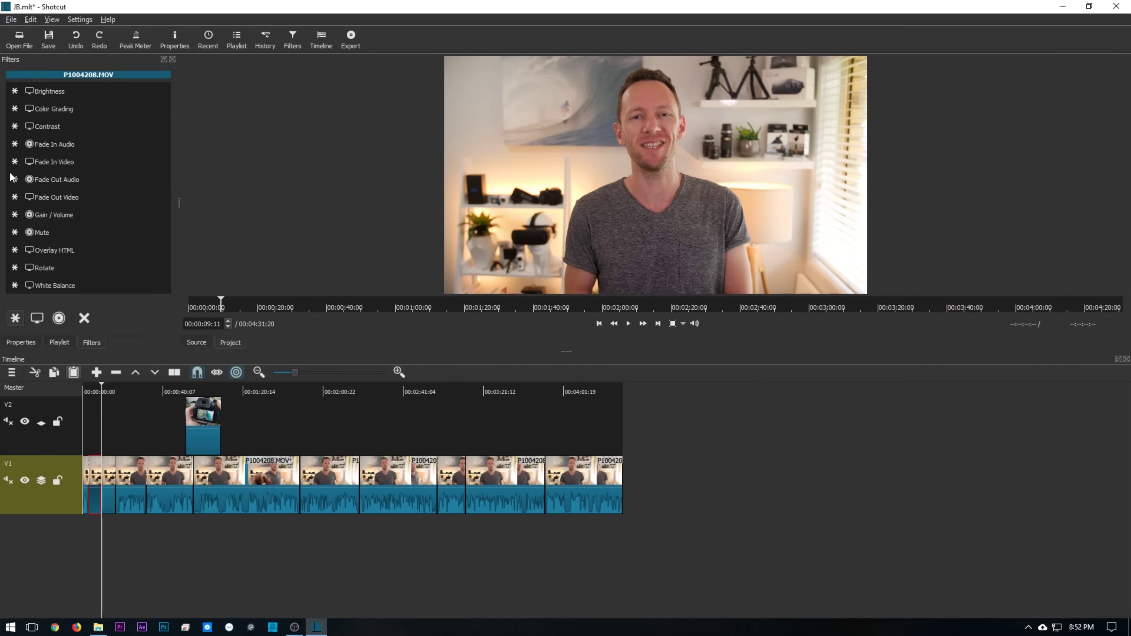
click(43, 316)
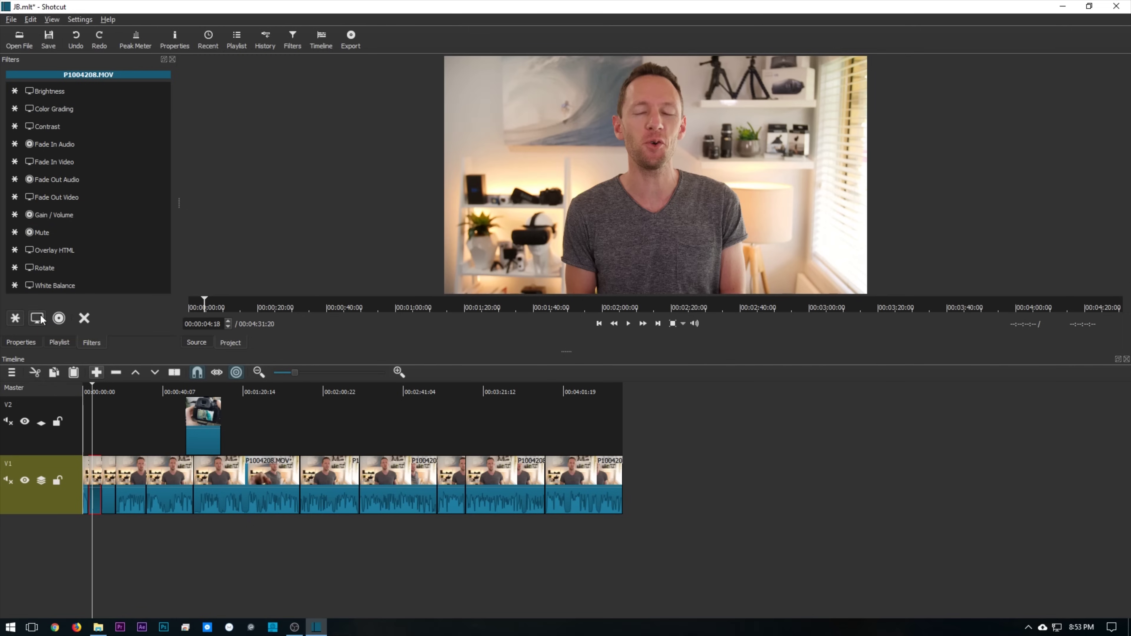
drag(164, 120, 157, 272)
click(44, 245)
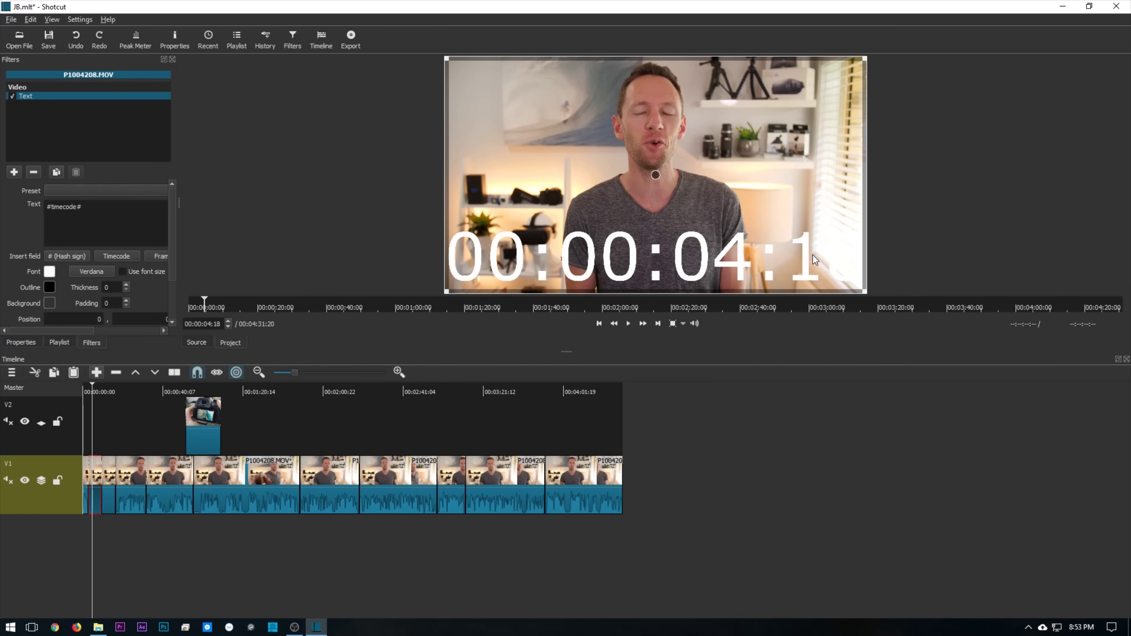
Replace the timecode text with the presenter's name on the first line and "Primal Video" on the second
key(ctrl+a)
text(Justin Brown)
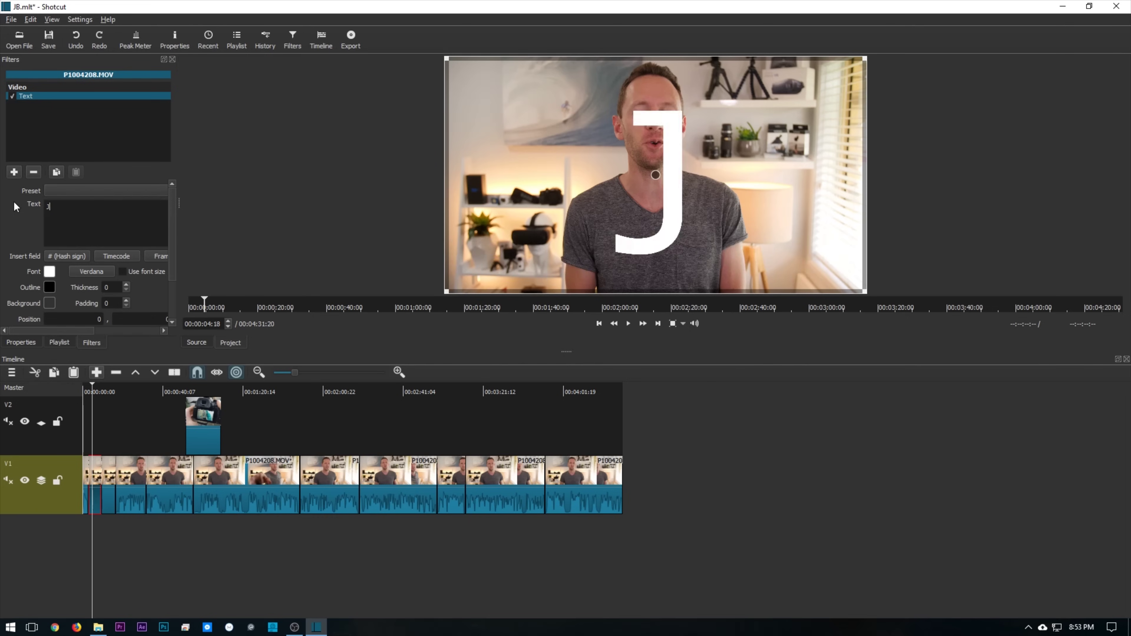
key(Return)
text(Primal Video)
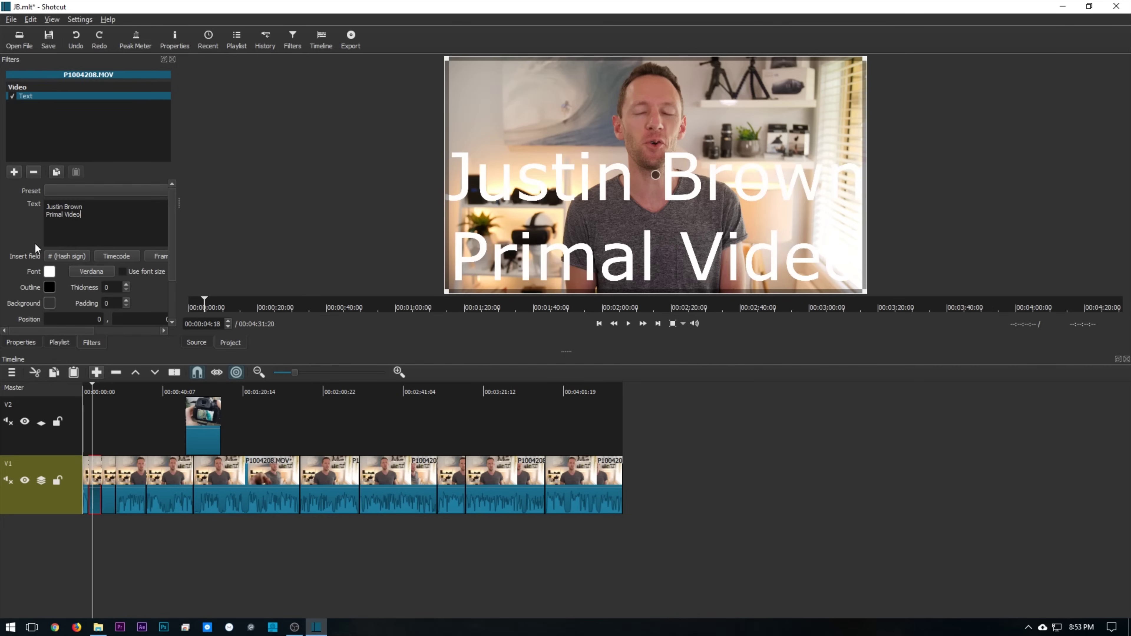
Colour the title text light blue and set its font to Oswald Bold
click(50, 275)
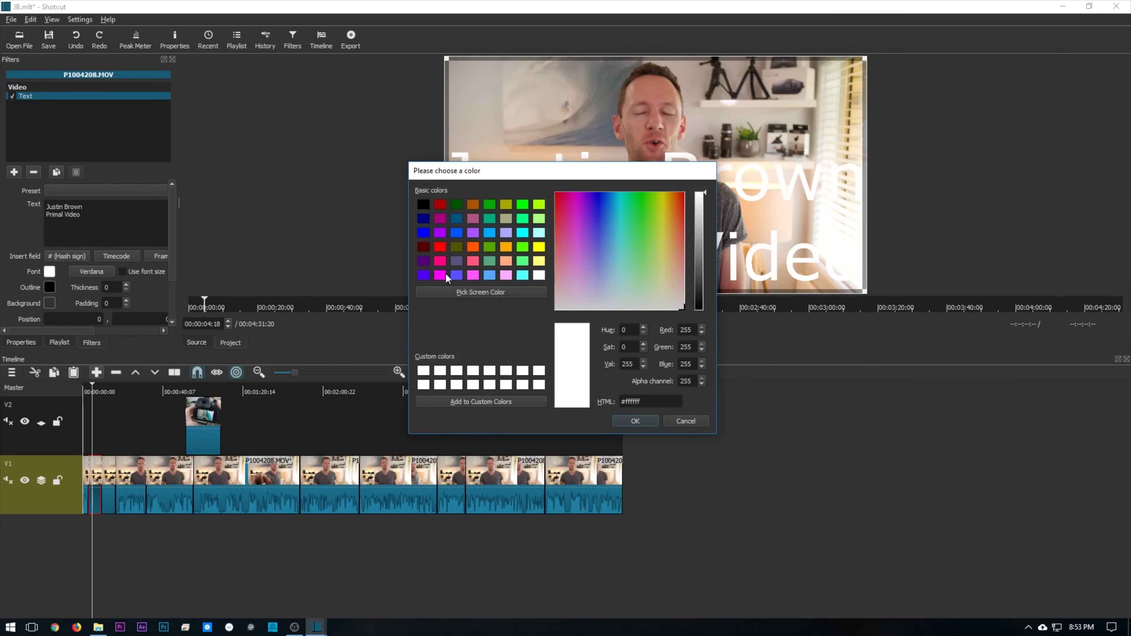
click(489, 233)
click(635, 421)
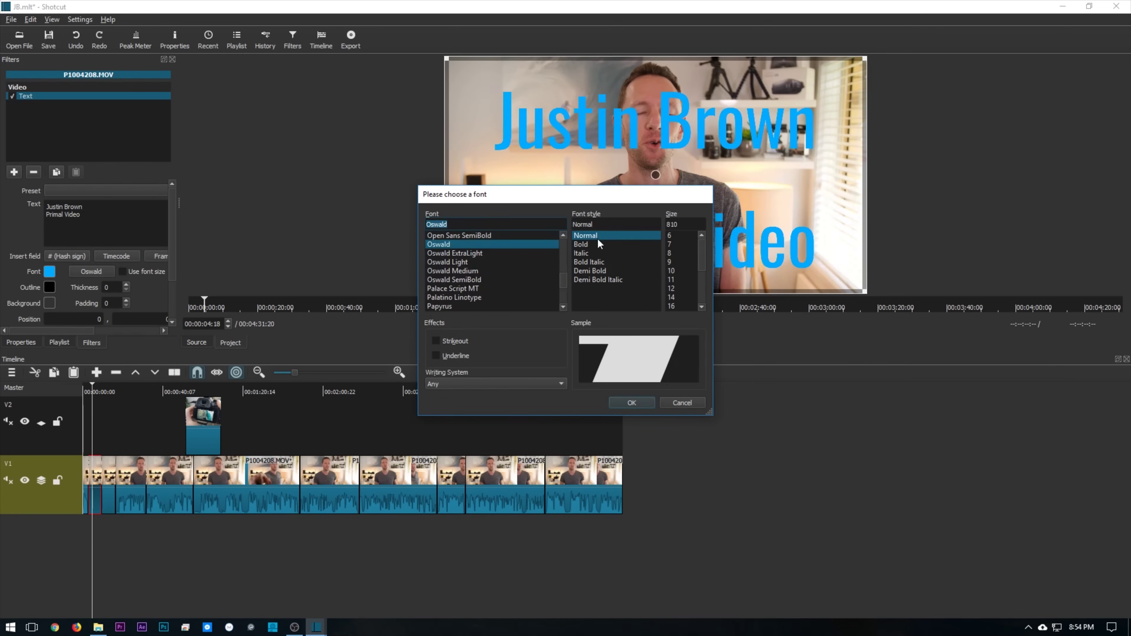
click(580, 244)
click(633, 403)
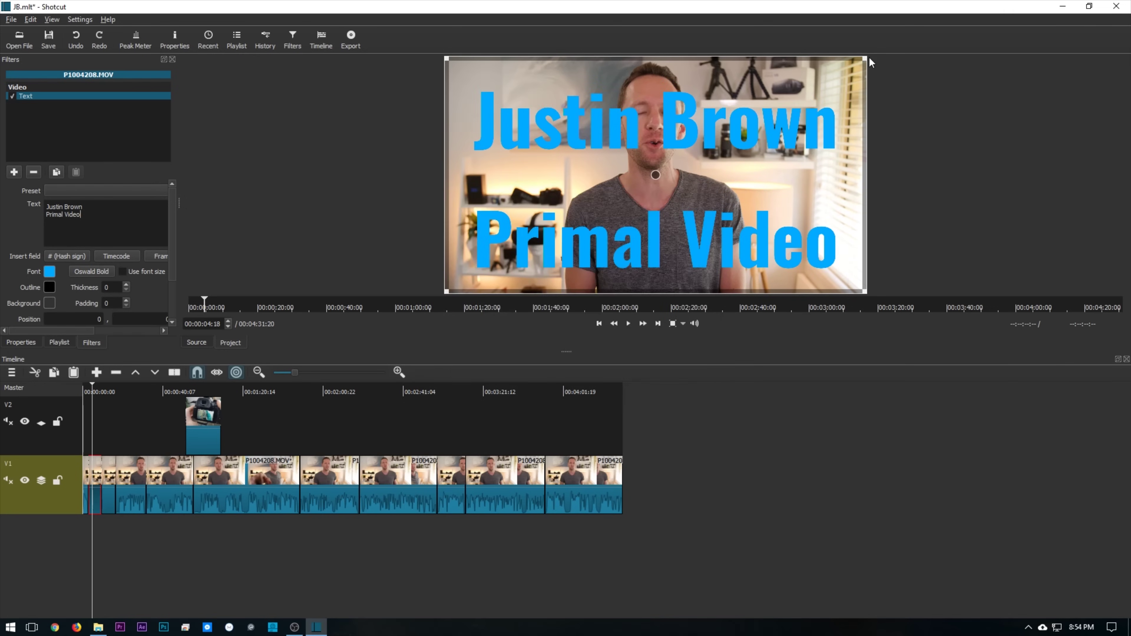
Shrink the text box into the lower-left corner of the frame, to about 1407 x 743 at position 0, 1417
drag(864, 58, 588, 225)
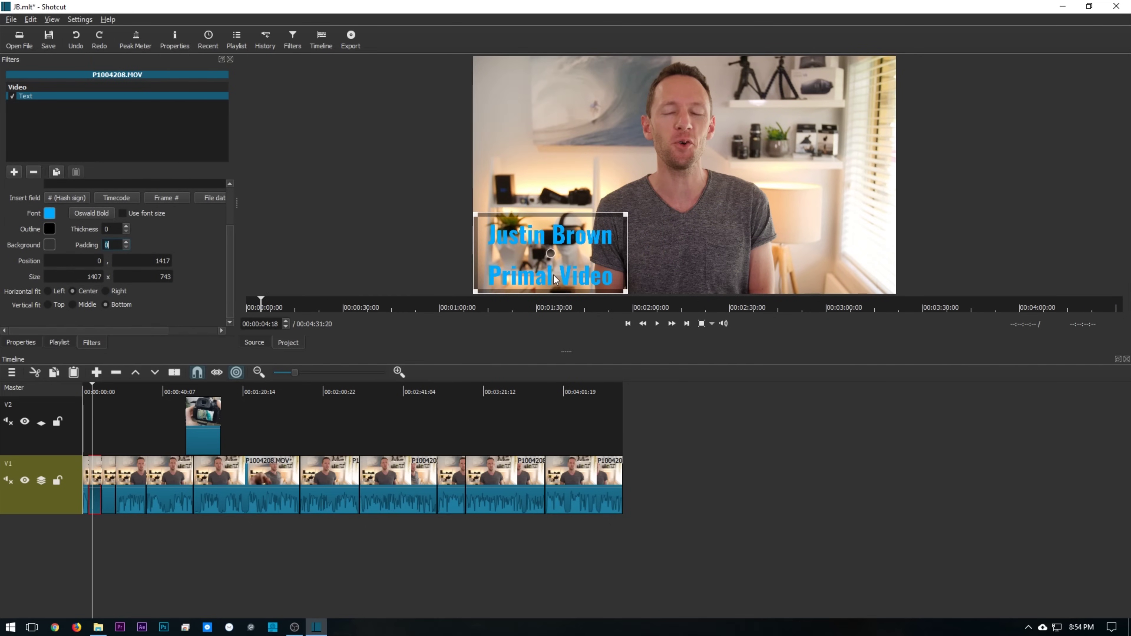
click(501, 279)
scroll(101, 214, up, 2)
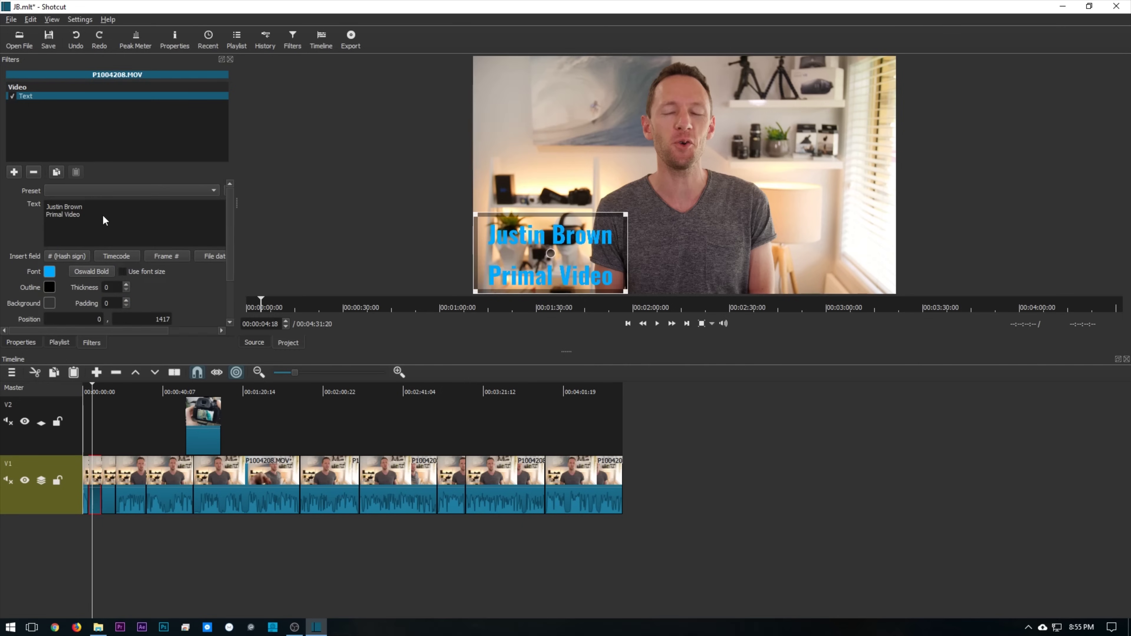
Copy the "Primal Video" line and remove it from the title, keeping only the presenter's name
drag(81, 214, 2, 220)
key(ctrl+c)
key(BackSpace)
key(BackSpace)
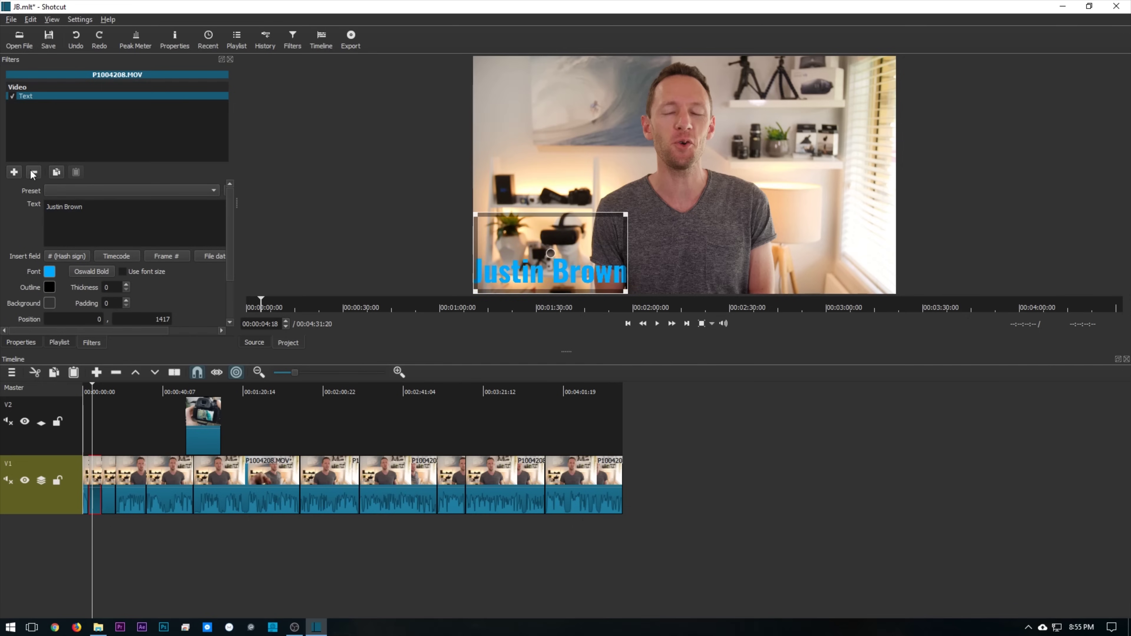
Duplicate the Text filter on the title section and replace the copy's text with "Primal Video"
click(76, 172)
click(27, 107)
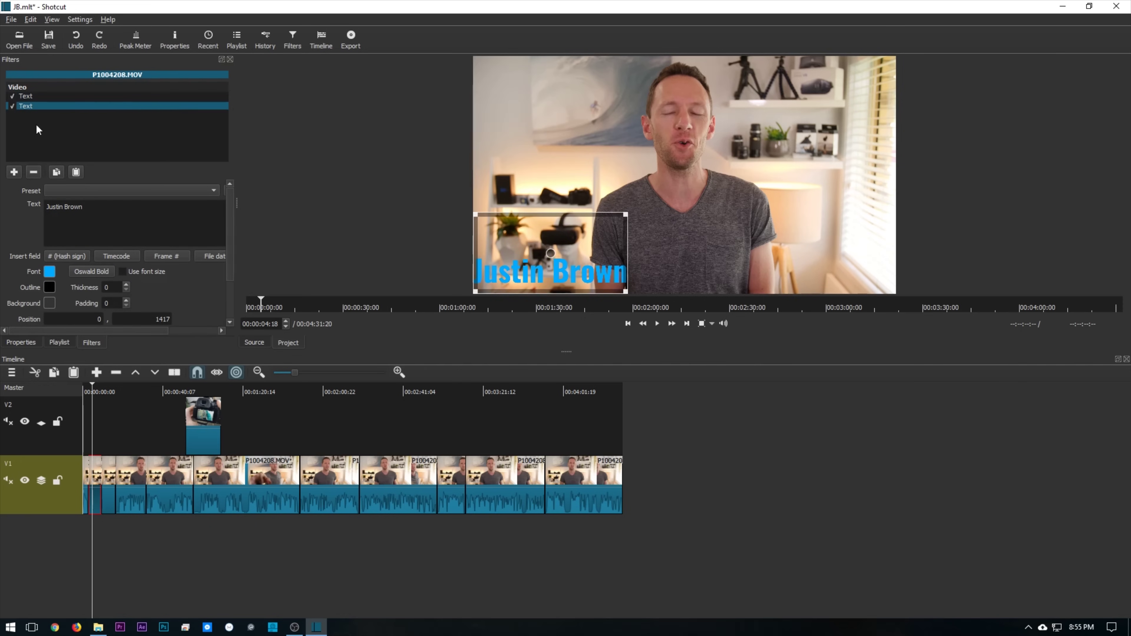
drag(97, 205, 2, 212)
key(ctrl+v)
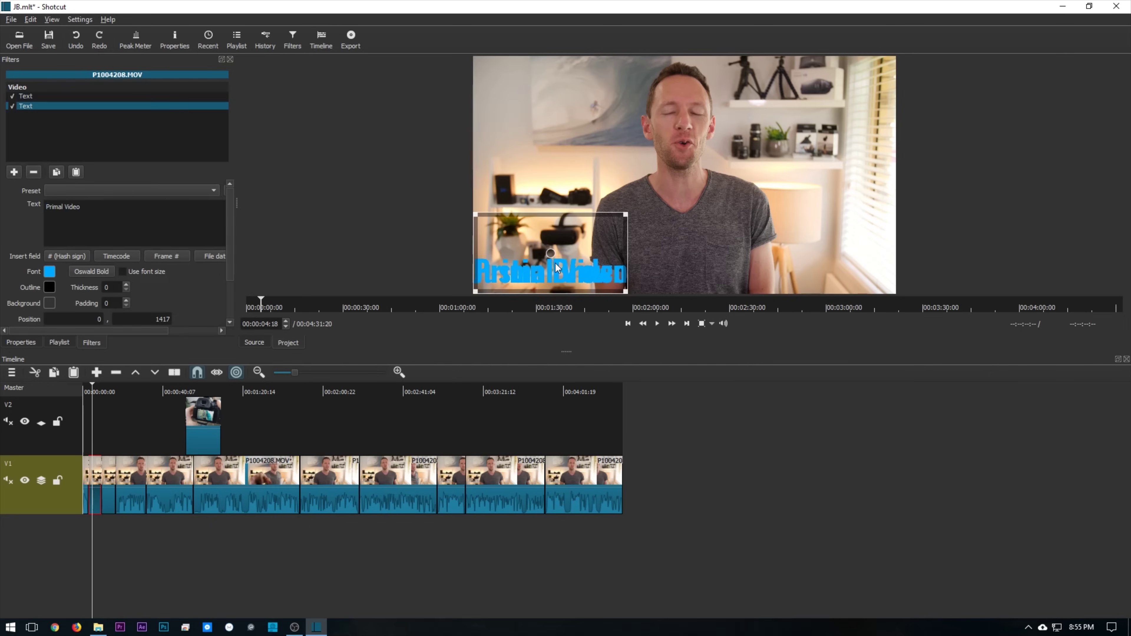
Stack the two text boxes, placing the presenter's name at about 118, 1144 and "Primal Video" at about 112, 1422
click(29, 96)
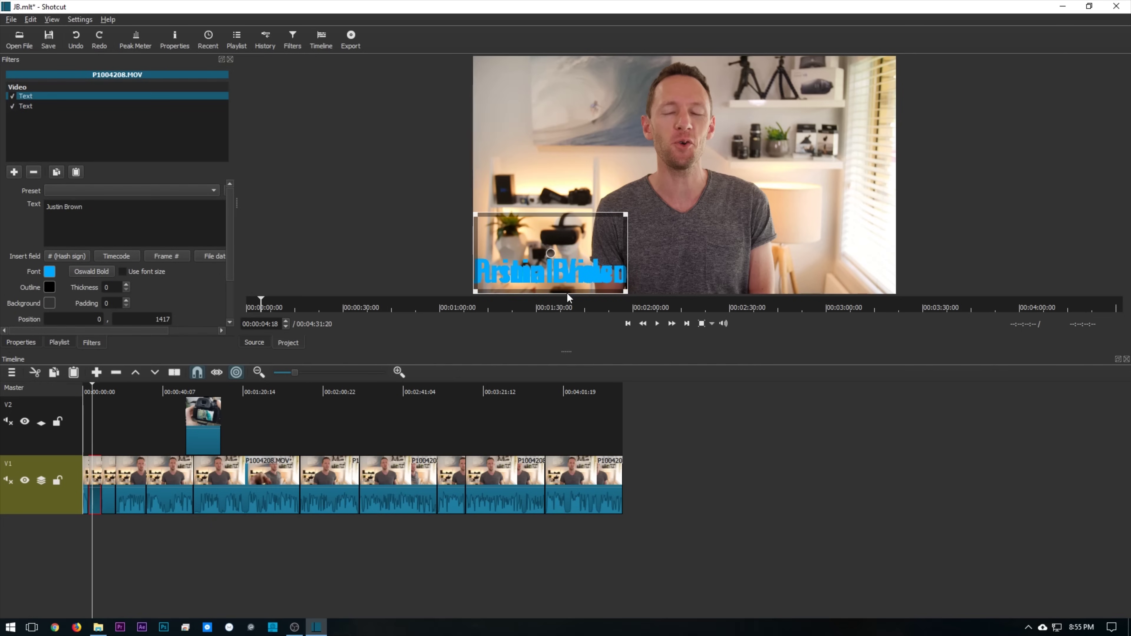
drag(553, 253, 566, 221)
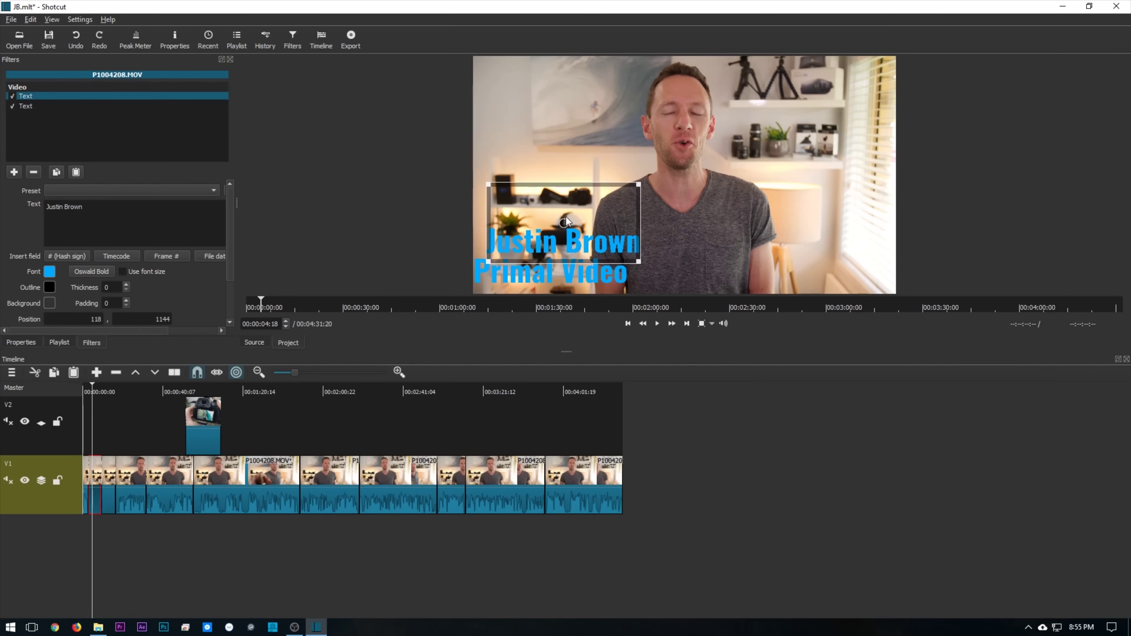
click(28, 107)
drag(553, 274, 567, 276)
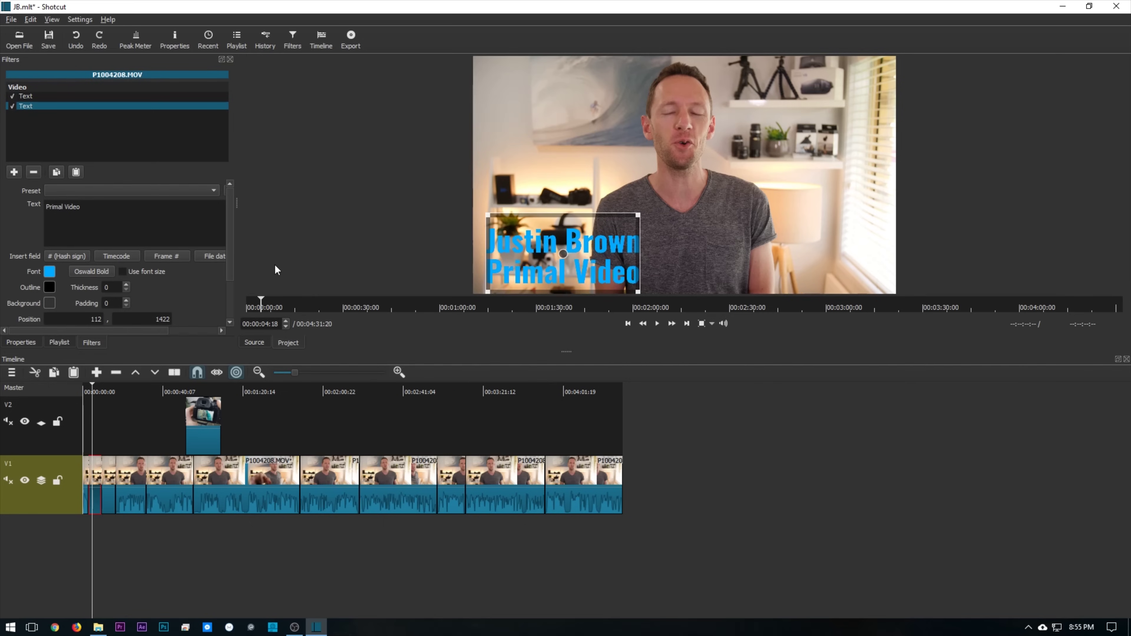
Play from 00:00:01:04 past the title section to preview the text, and return the playhead to 00:00:06:12
drag(84, 390, 85, 393)
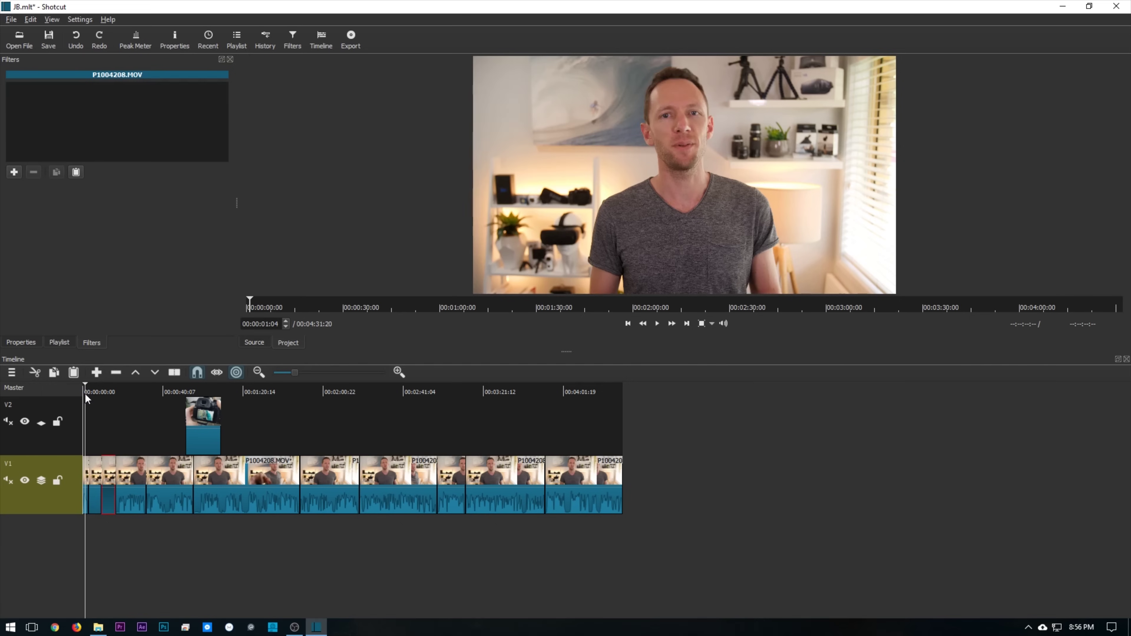
key(space)
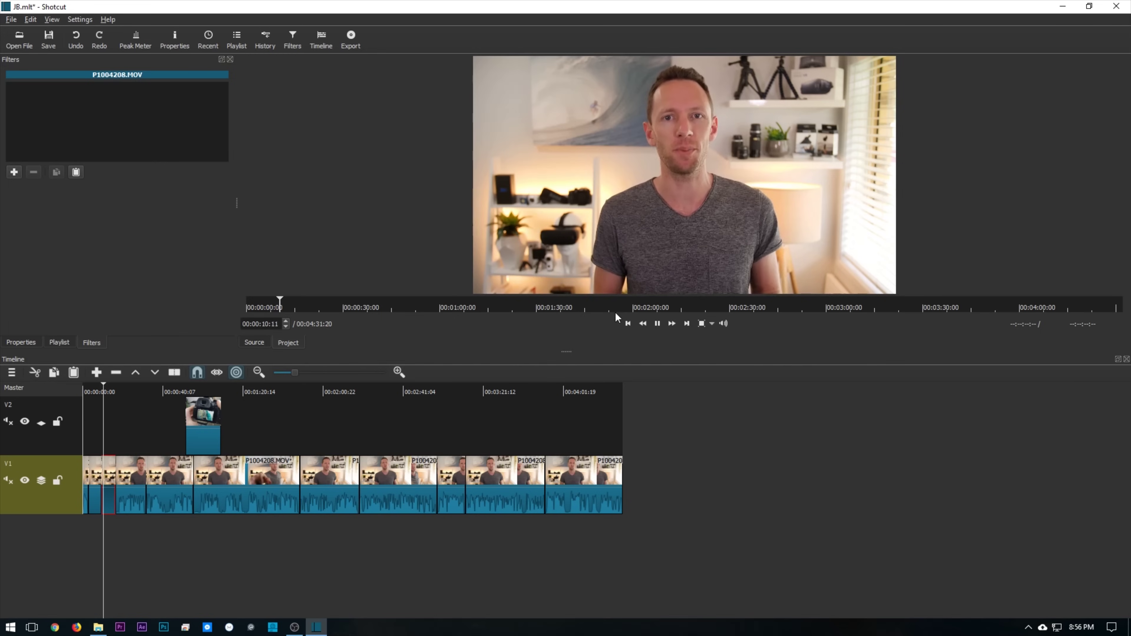
key(space)
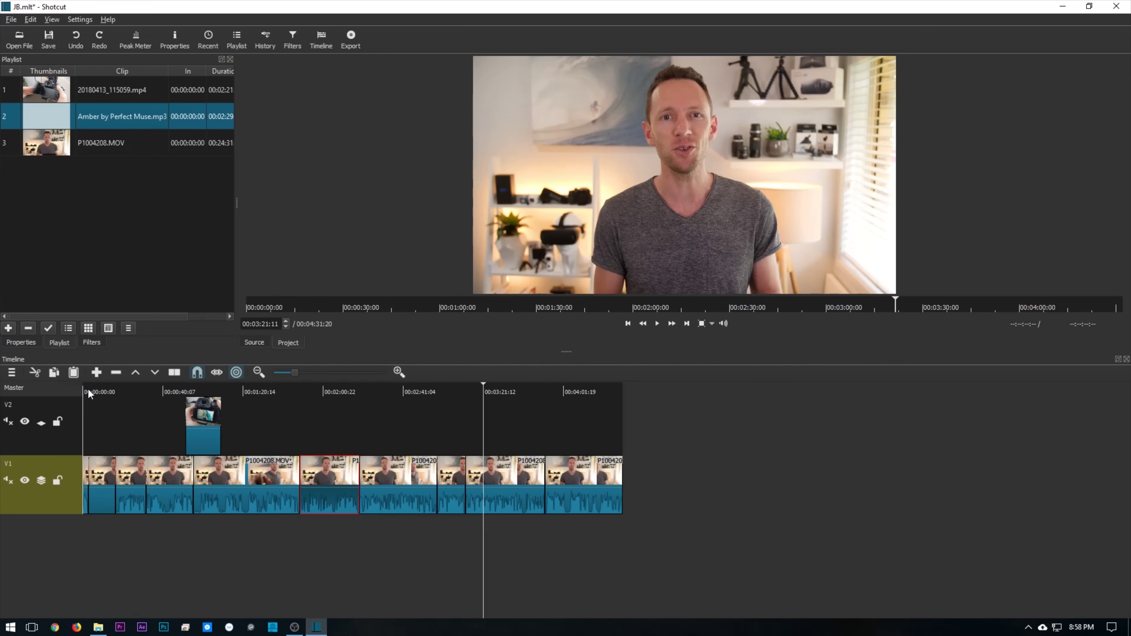
click(87, 388)
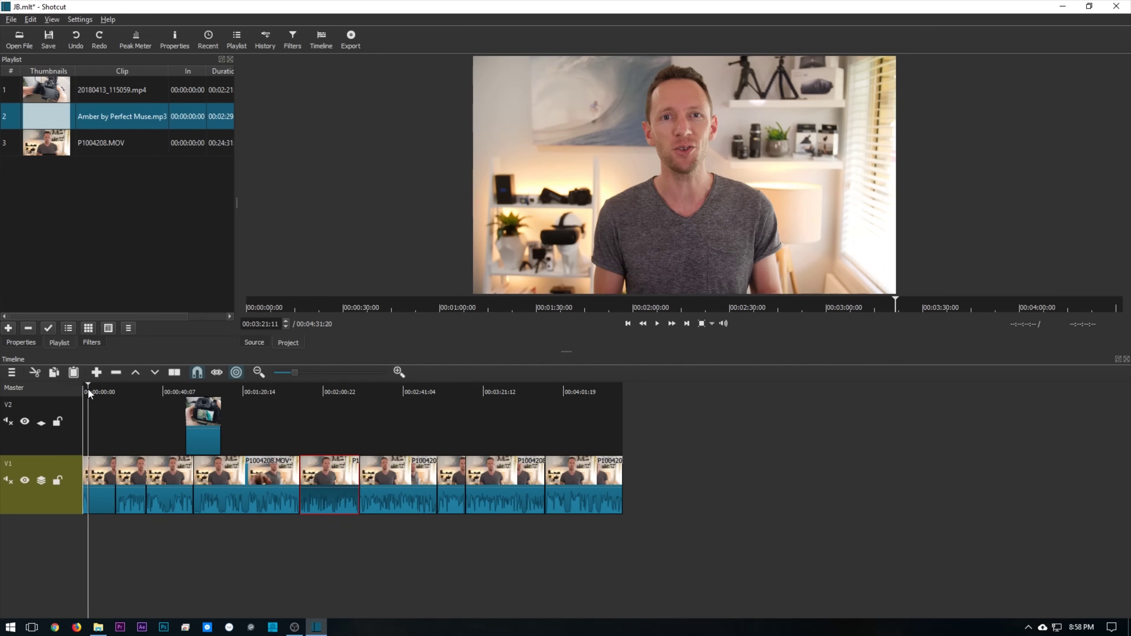
click(95, 389)
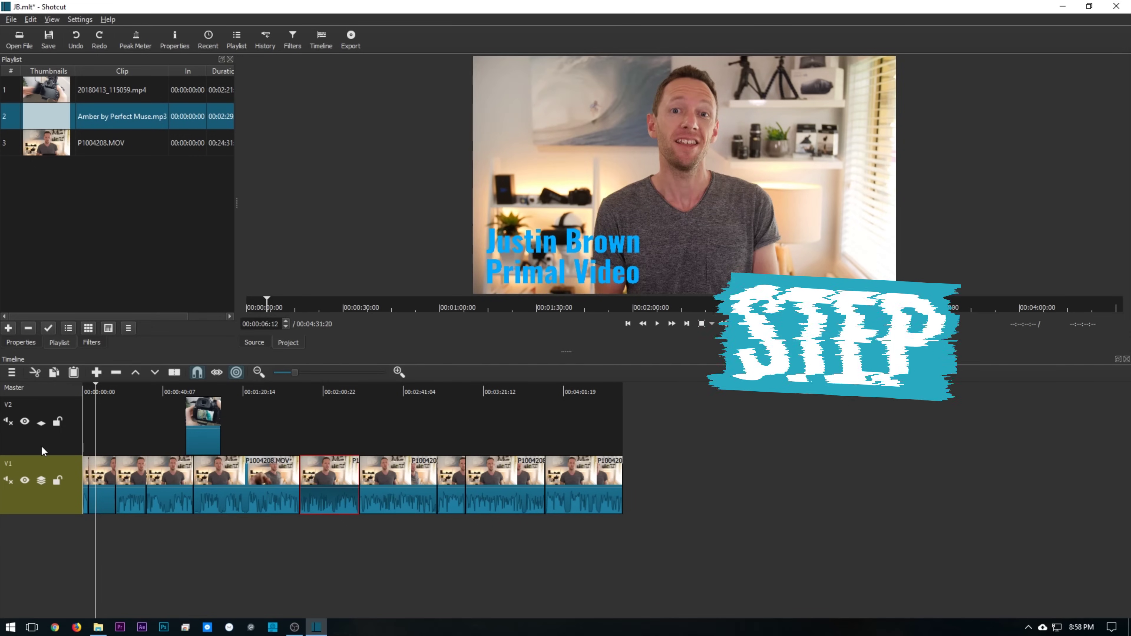
Add an audio track and place Amber by Perfect Muse.mp3 on A1, starting about 10 seconds into the timeline
click(11, 374)
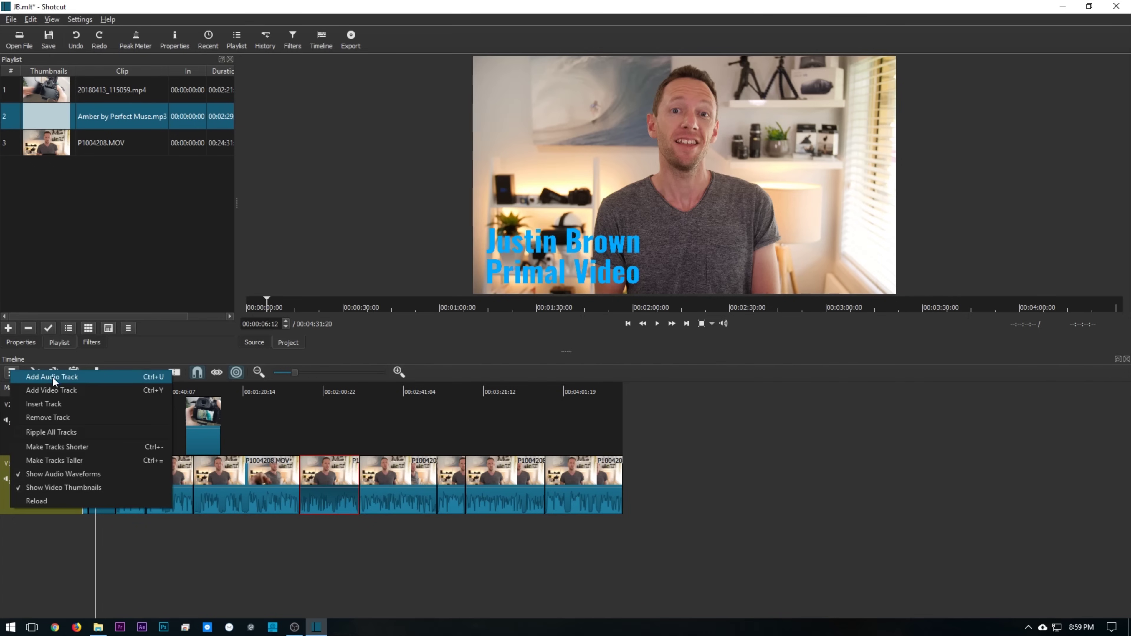
click(71, 383)
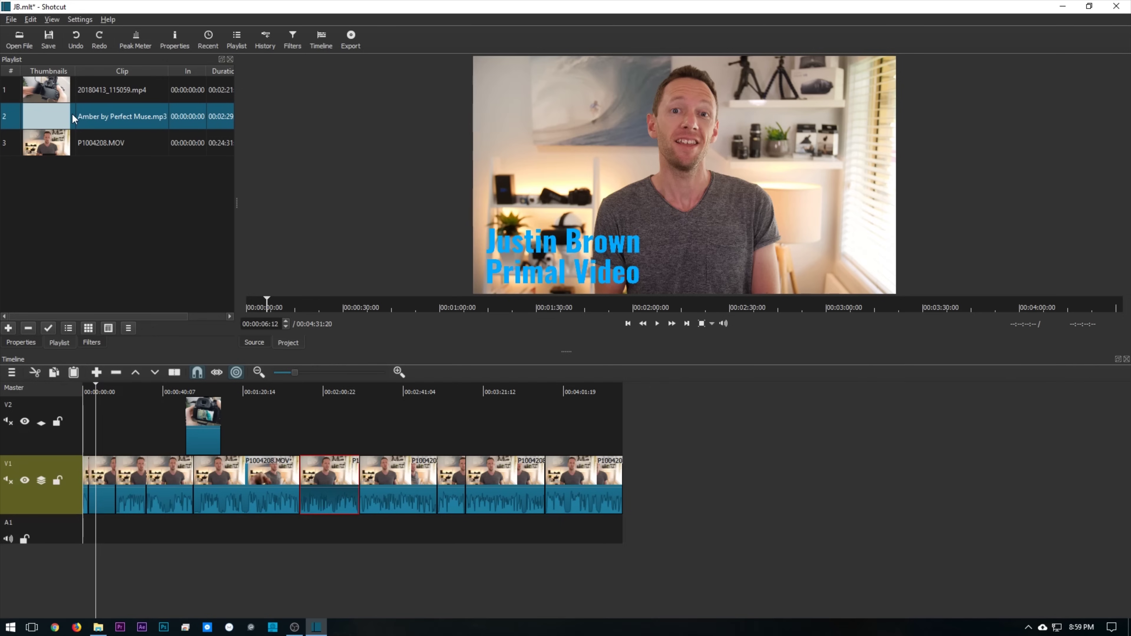
drag(48, 119, 102, 533)
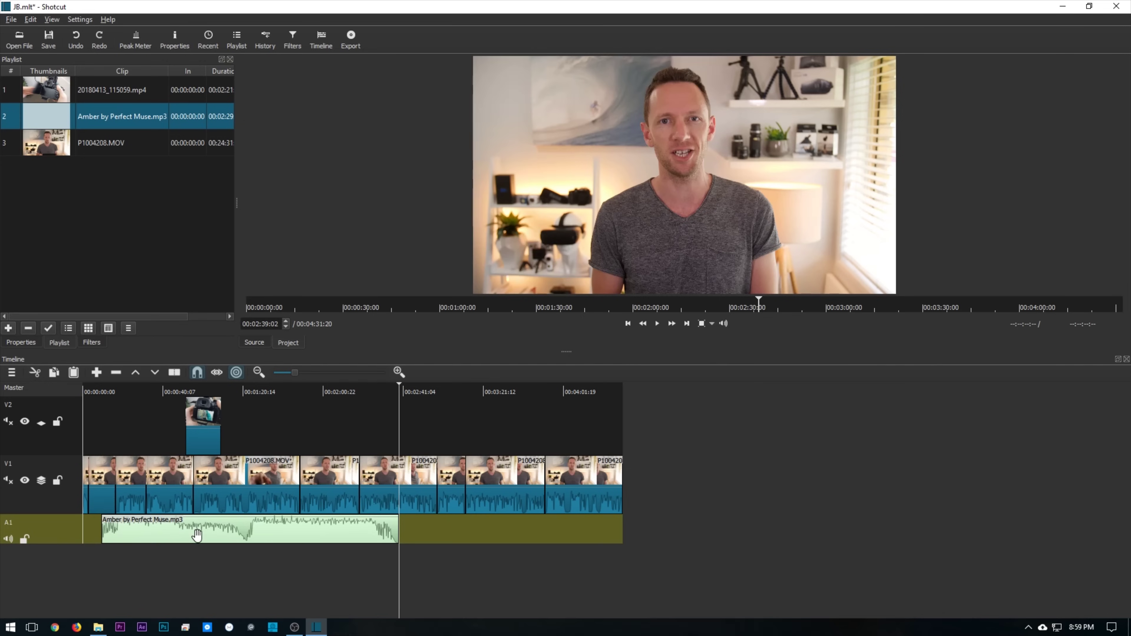
Align the music clip's start with the cut between the second and third V1 clips and shorten its end to a 00:02:21:00 duration
click(218, 538)
drag(219, 537, 229, 537)
drag(408, 531, 390, 537)
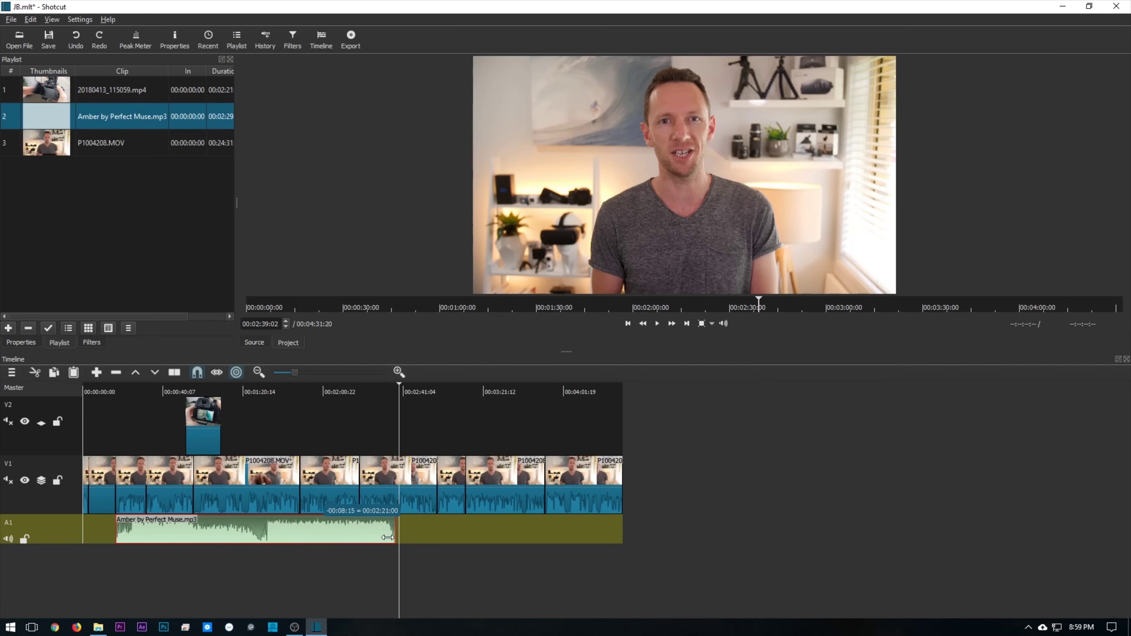
drag(117, 532, 145, 531)
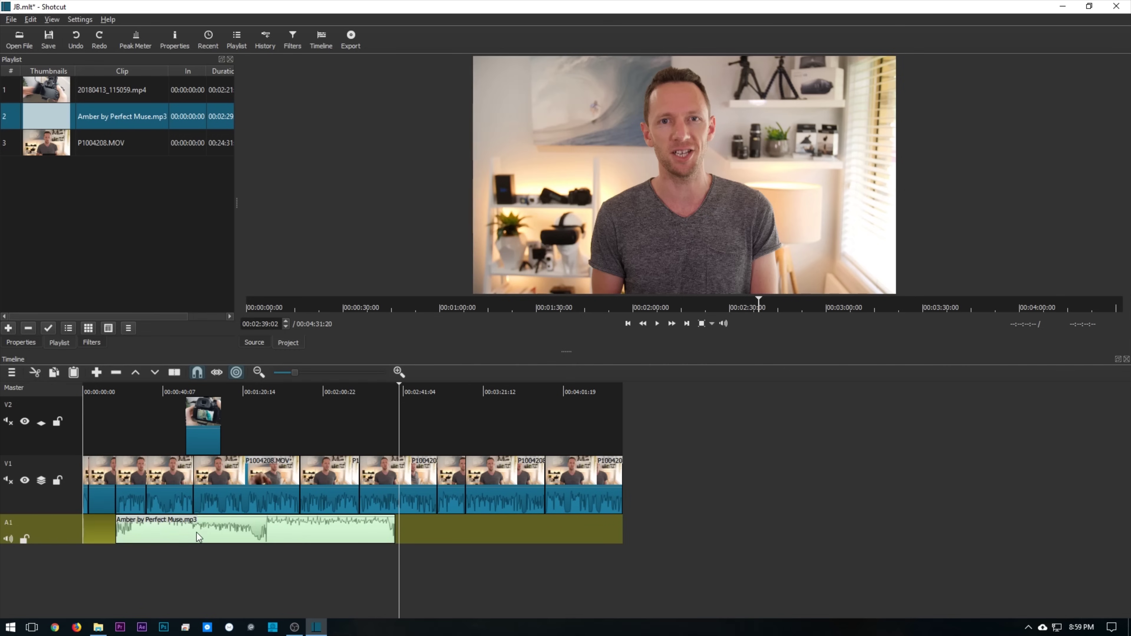
Move the A1 music clip to the timeline's start and place a second copy of Amber by Perfect Muse.mp3 directly after it
drag(211, 533, 140, 532)
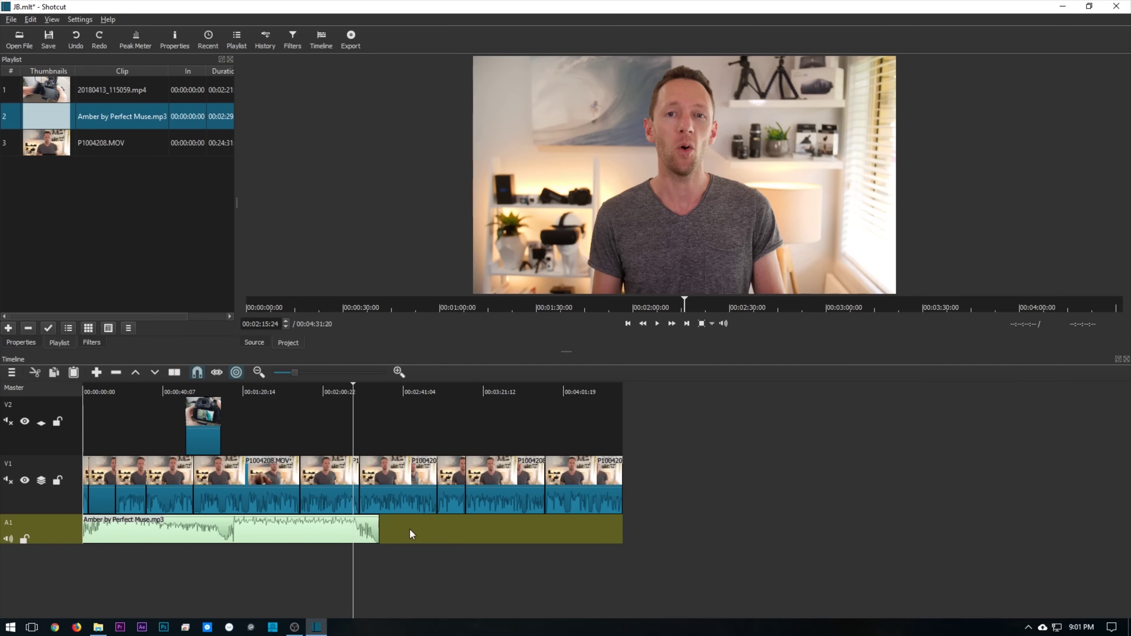
drag(43, 120, 413, 533)
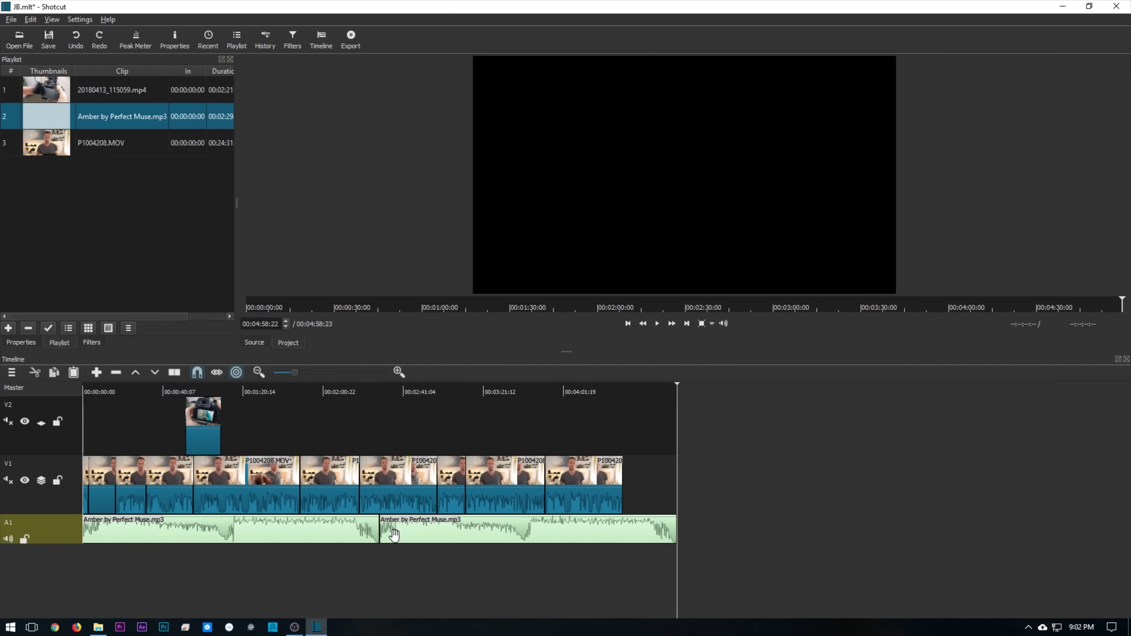
Overlap the second music clip with the first by about 13 seconds to create a crossfade, and preview it from 00:02:14:20
click(418, 536)
drag(445, 534, 414, 540)
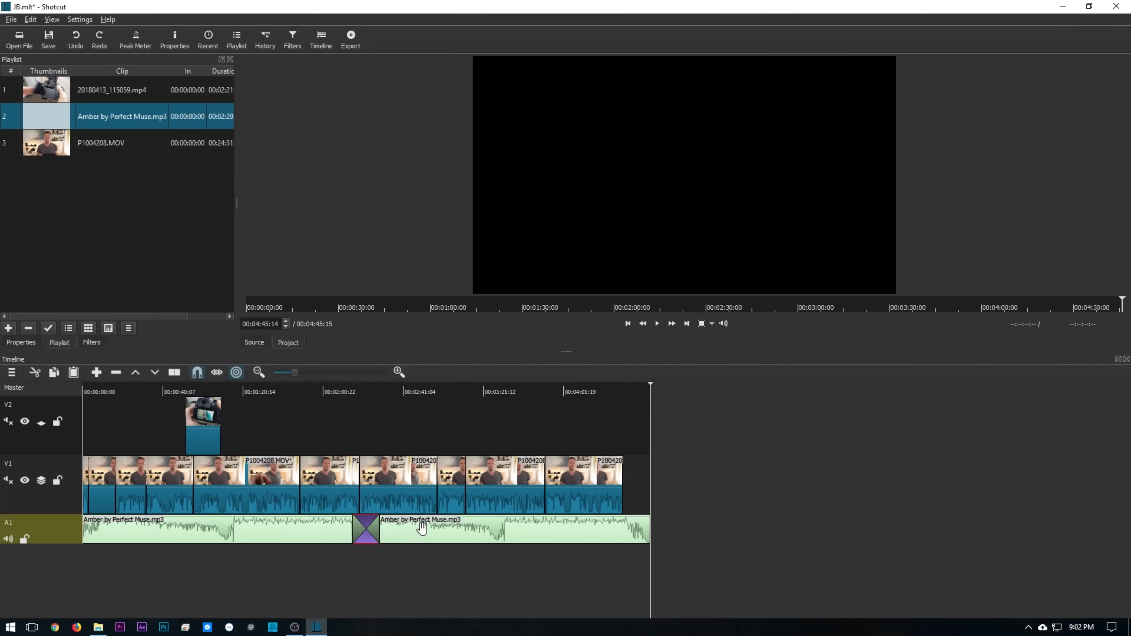
click(348, 387)
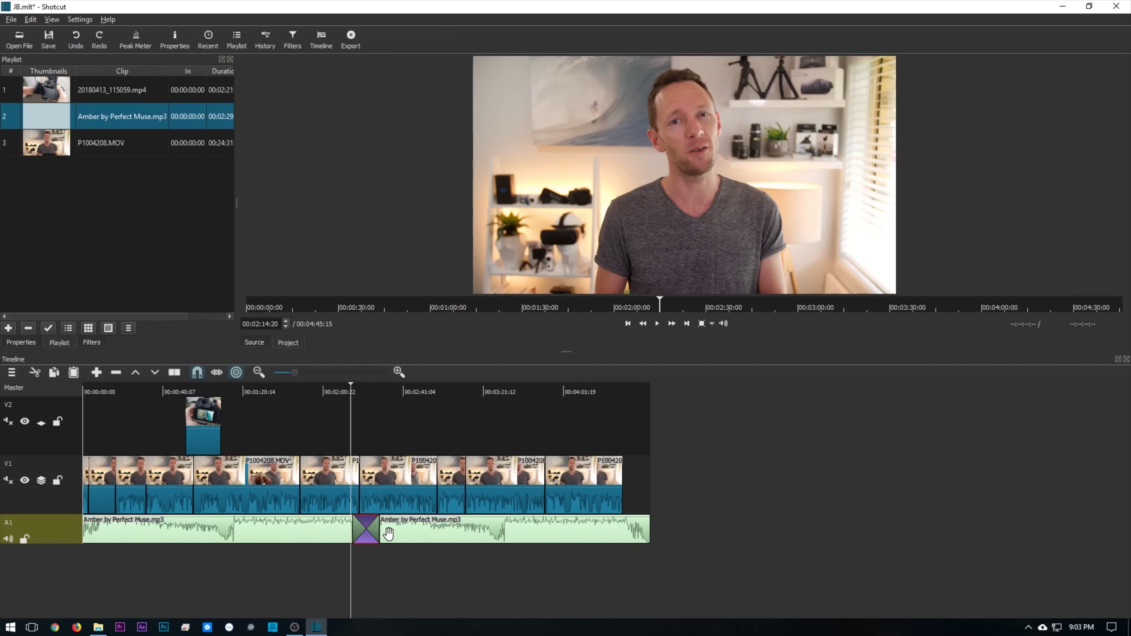
key(space)
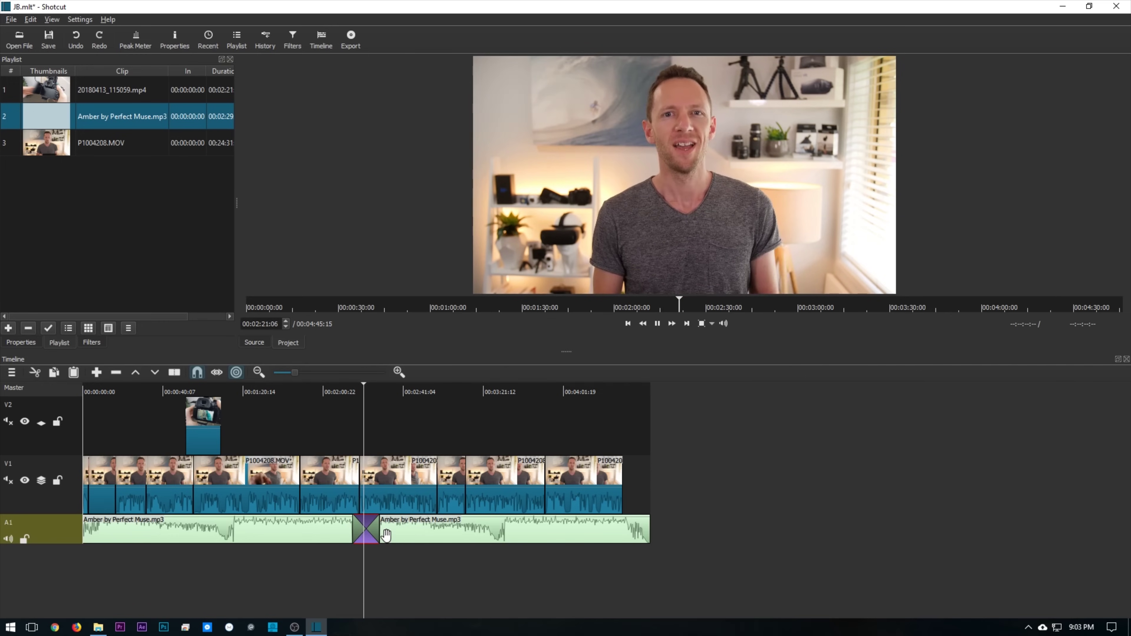
key(space)
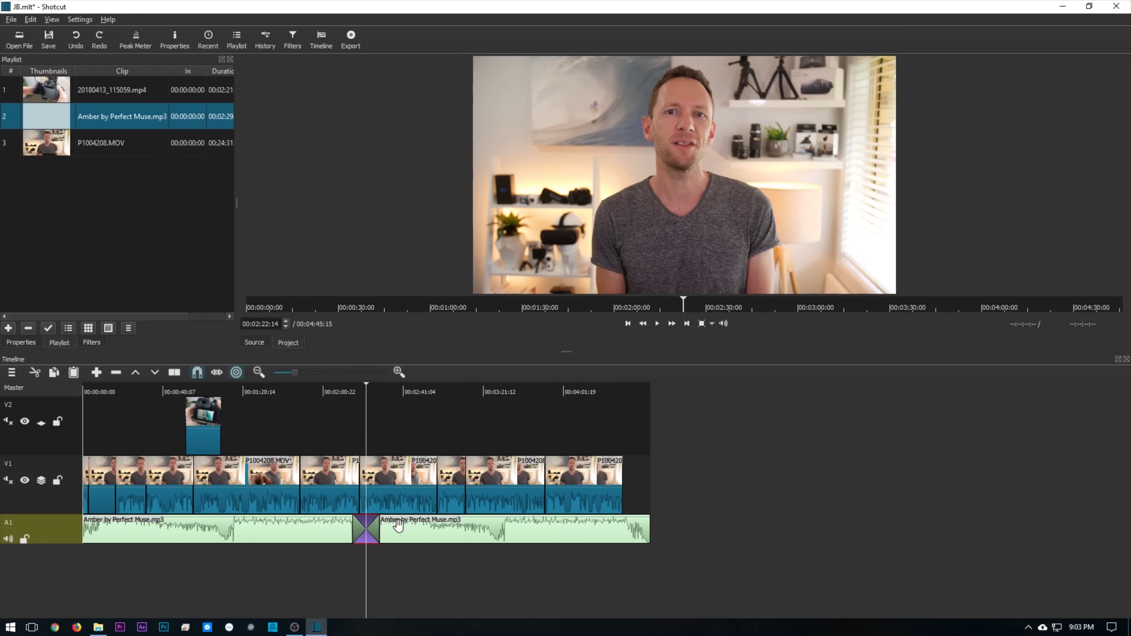
Shorten the second music clip to end with the last V1 clip and give it a 1-second Fade Out Audio filter
drag(644, 534, 622, 536)
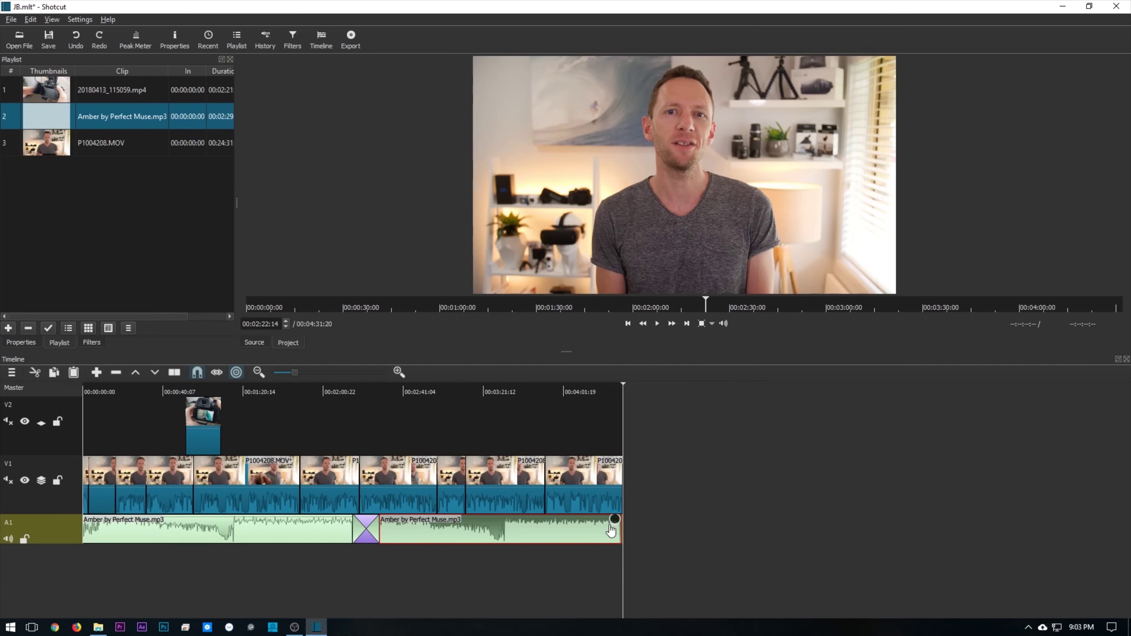
click(90, 343)
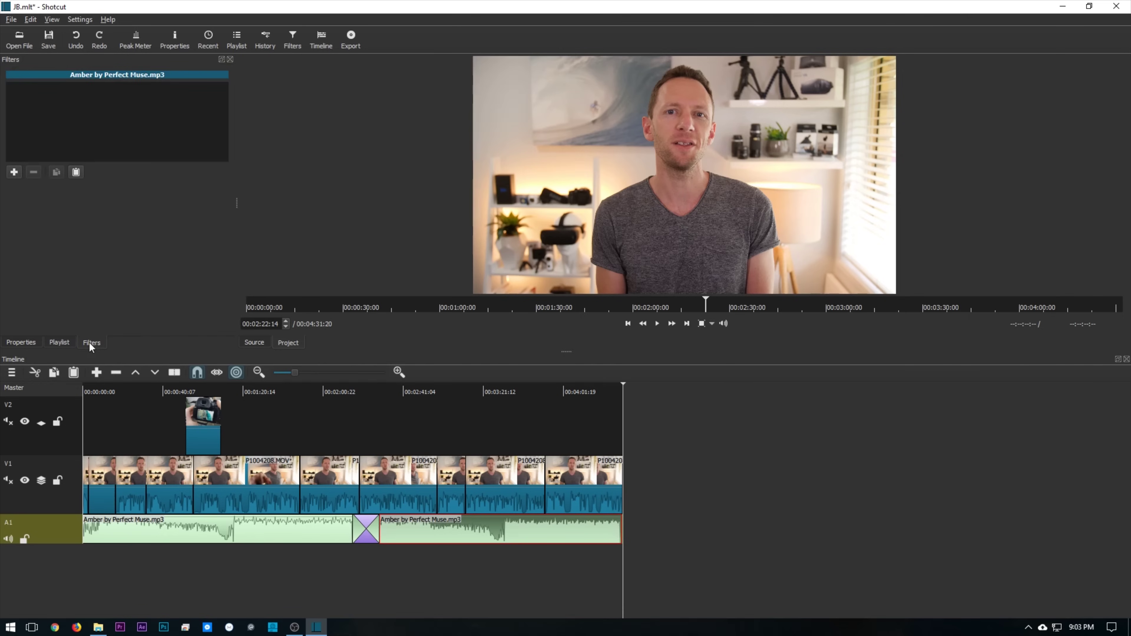
click(15, 172)
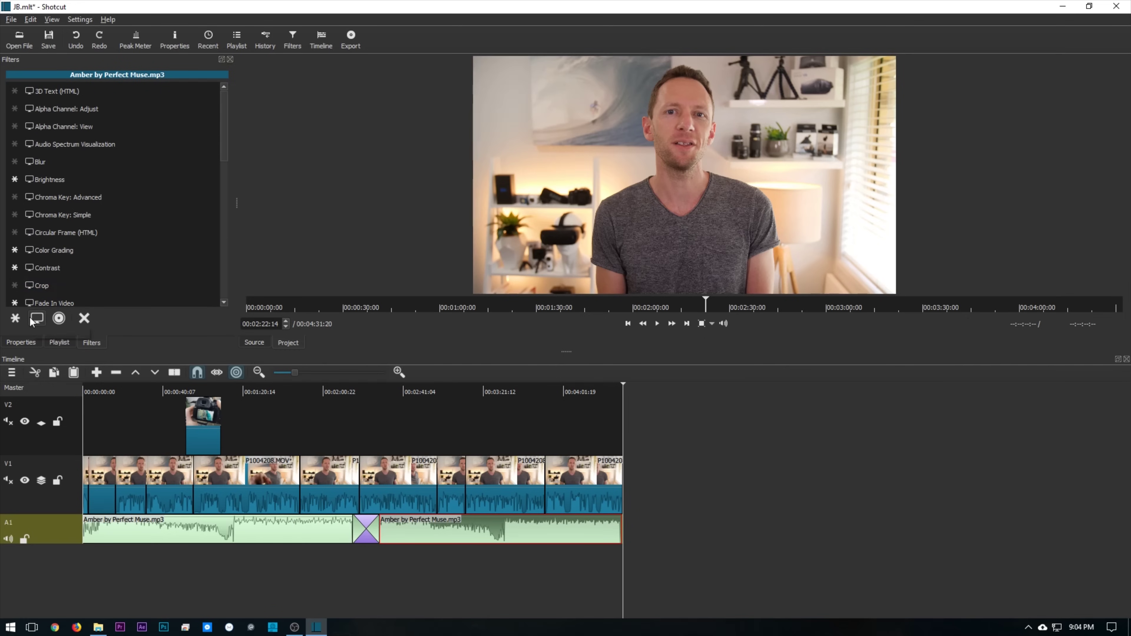
click(59, 318)
scroll(76, 196, down, 1)
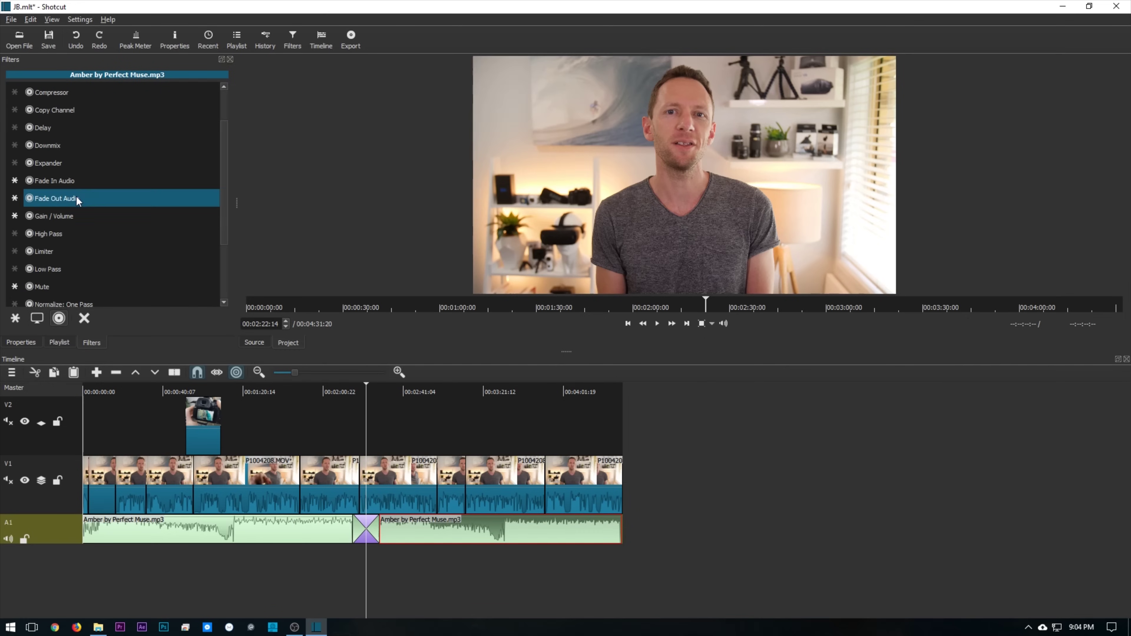
click(49, 197)
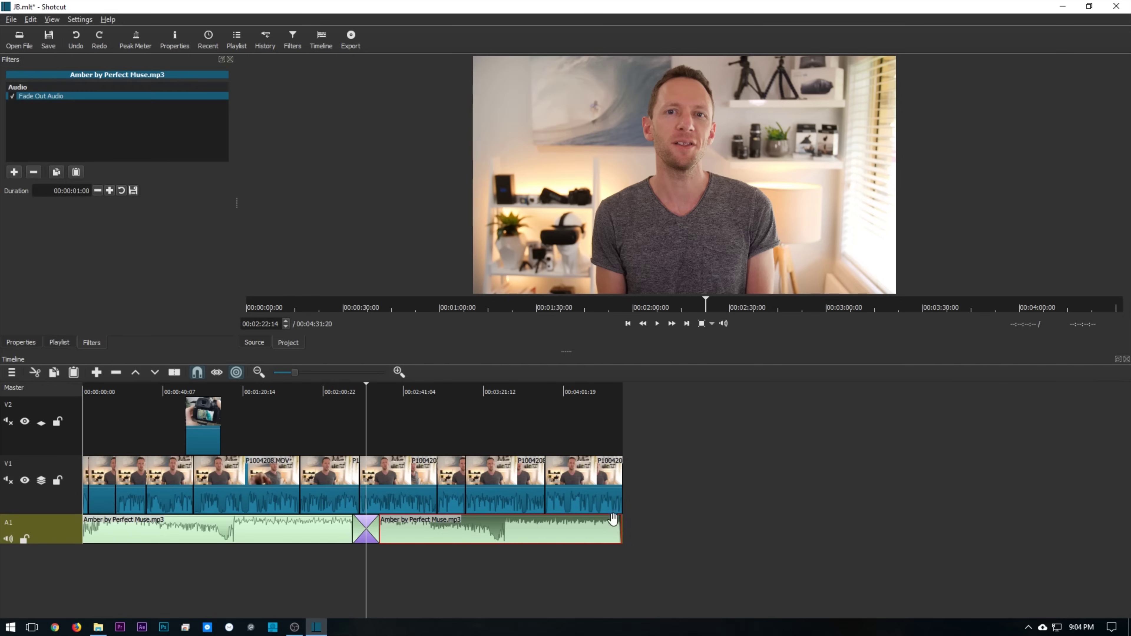
click(618, 387)
key(equal)
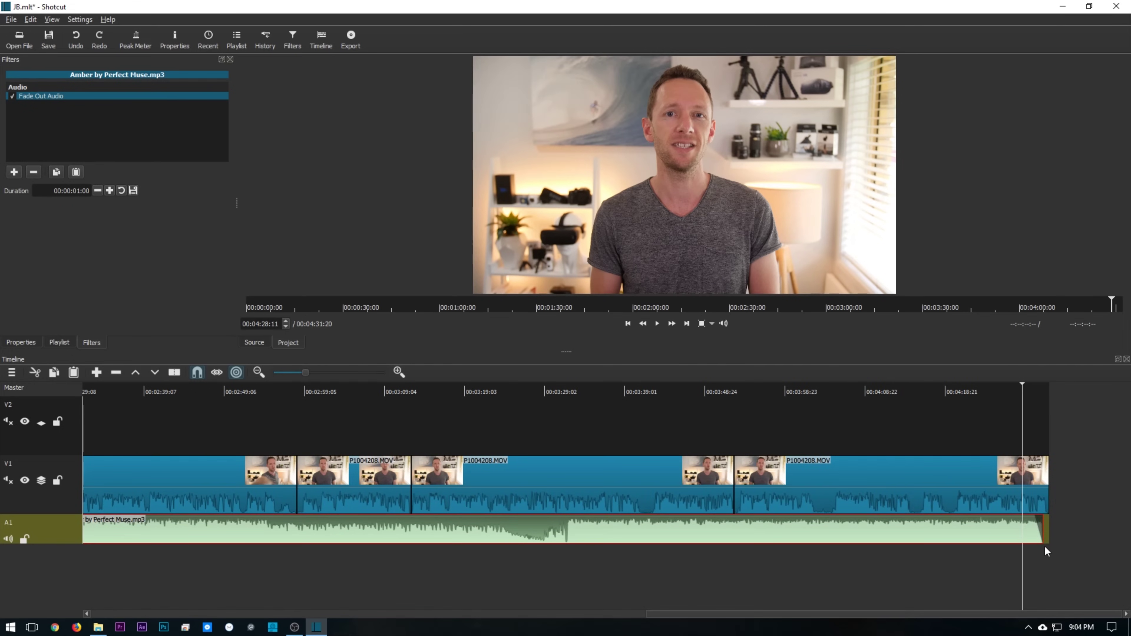
key(minus)
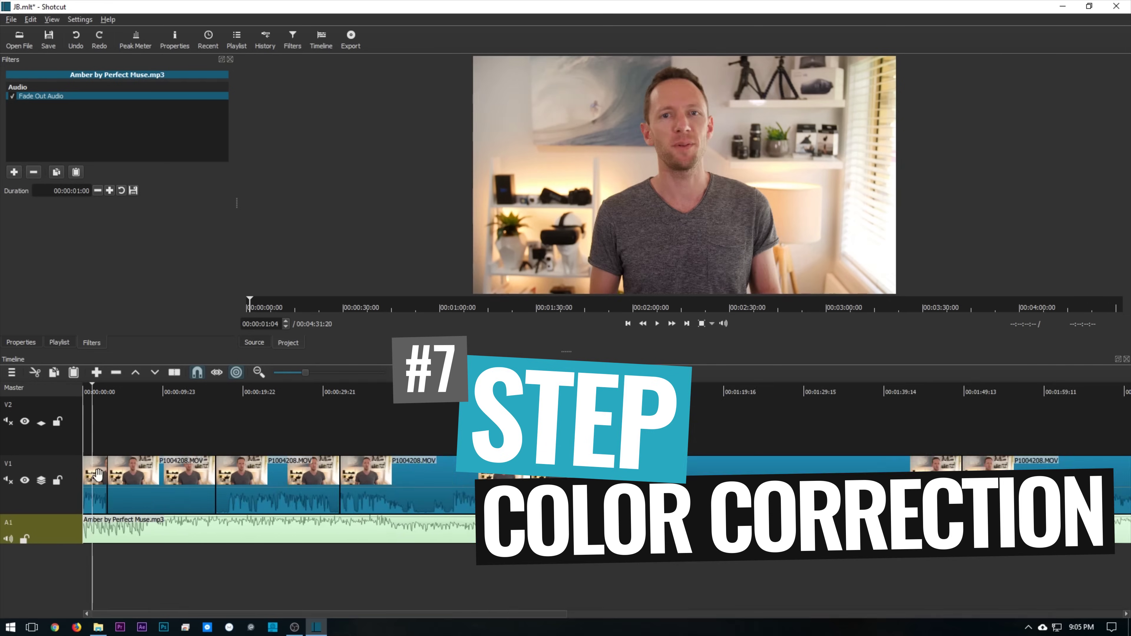
Add a Color Grading video filter to the first clip on V1
click(108, 474)
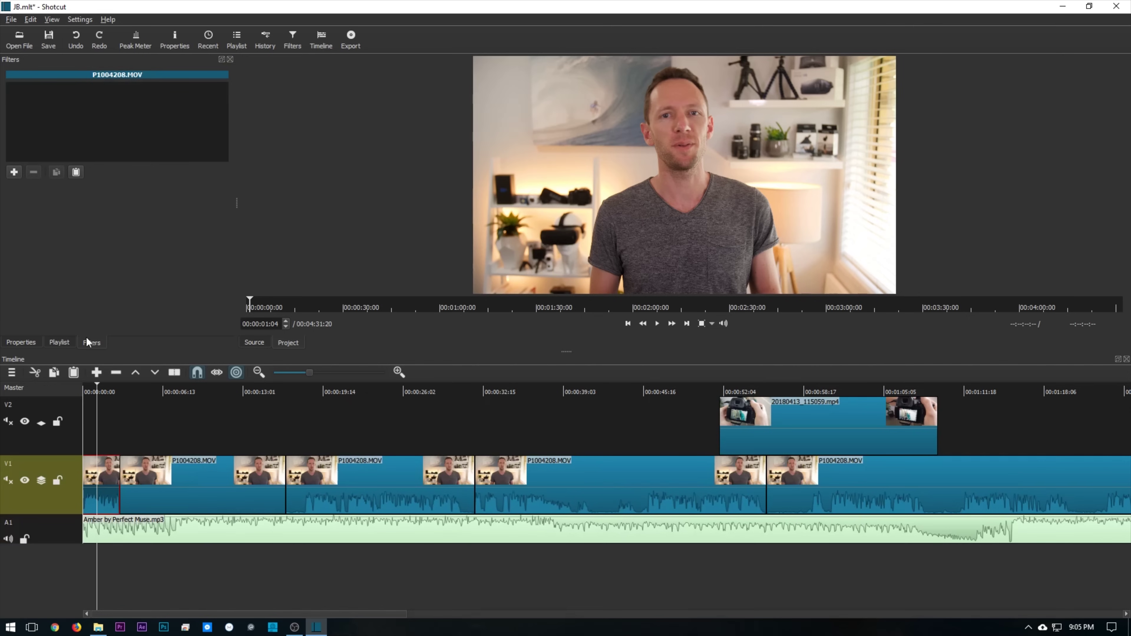
click(11, 171)
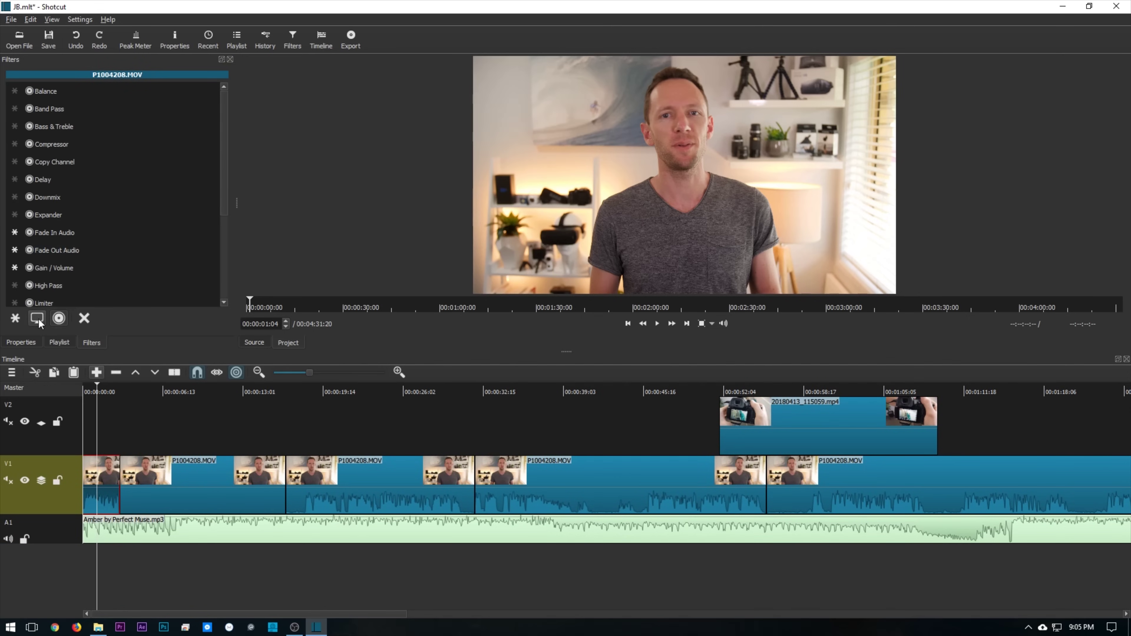
click(37, 318)
drag(221, 103, 221, 129)
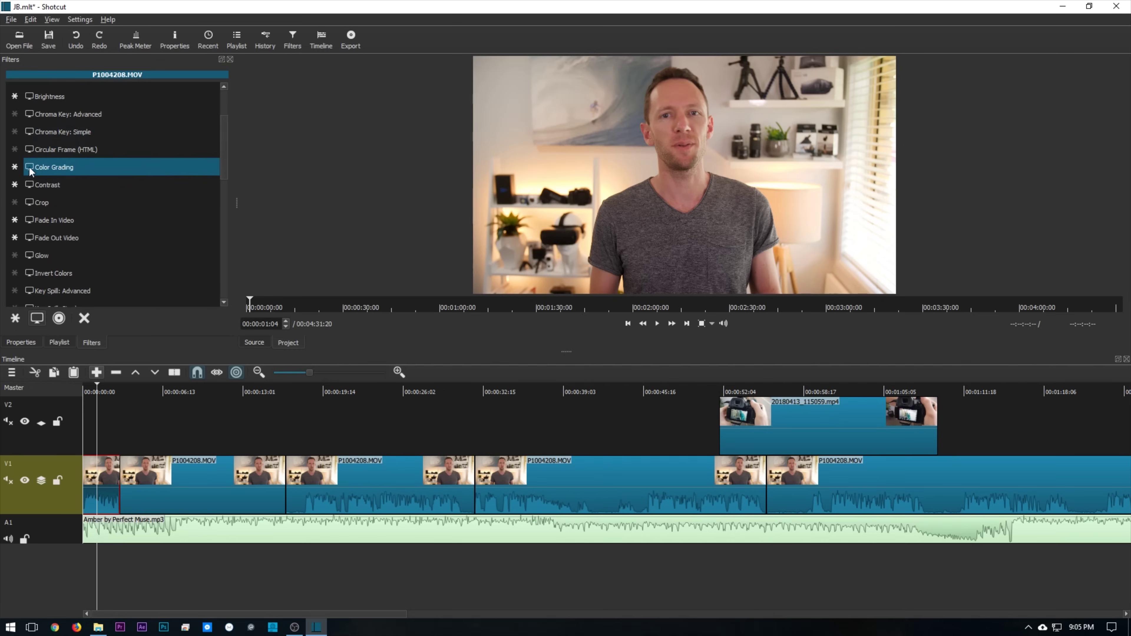
click(52, 167)
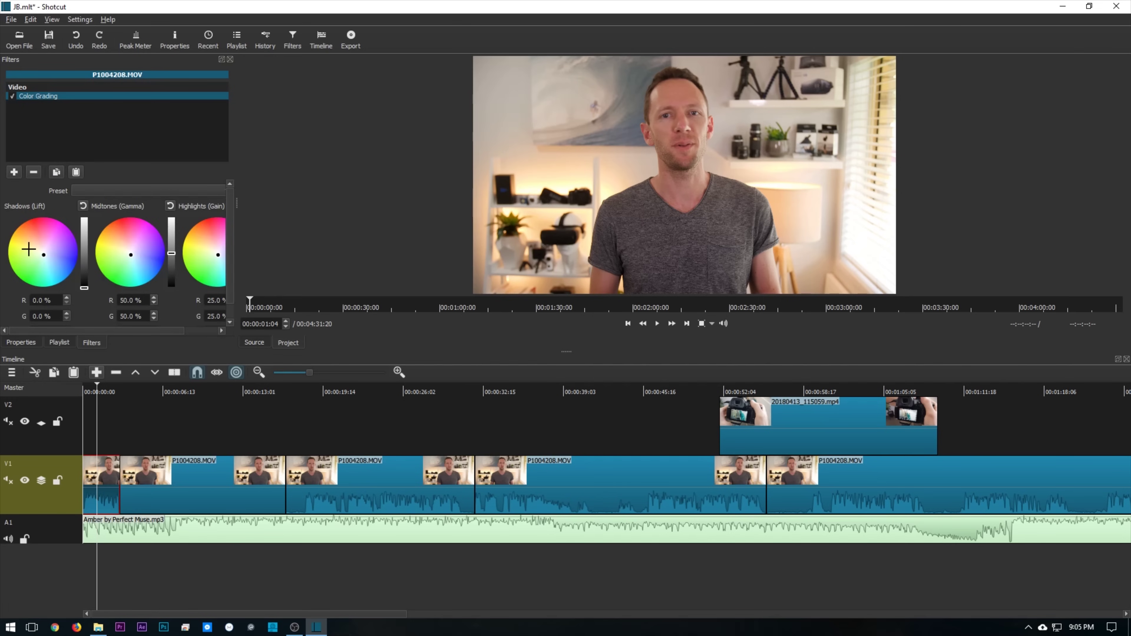
Set Color Grading shadows to about R 1.4, G 1.6, B 1.7 % and midtones to about R 47.3, G 50.0, B 48.5 %
click(85, 227)
mouse_move(84, 281)
mouse_down()
mouse_move(84, 263)
mouse_move(85, 284)
mouse_up()
mouse_move(132, 253)
mouse_down()
mouse_move(133, 243)
mouse_move(107, 252)
mouse_move(131, 257)
mouse_up()
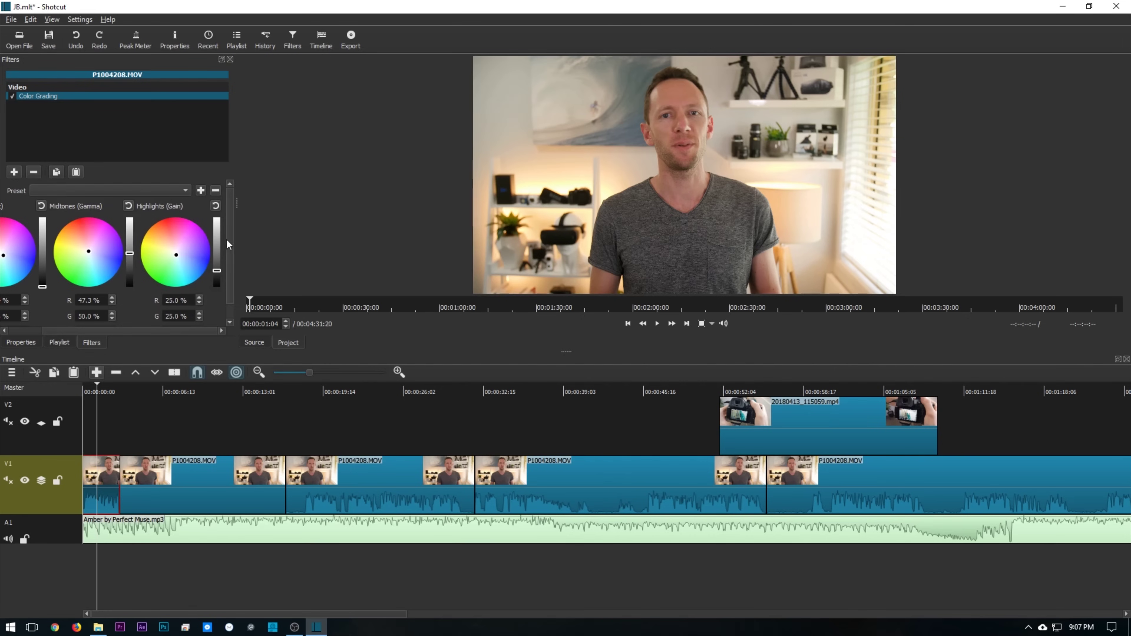
scroll(226, 236, left, 2)
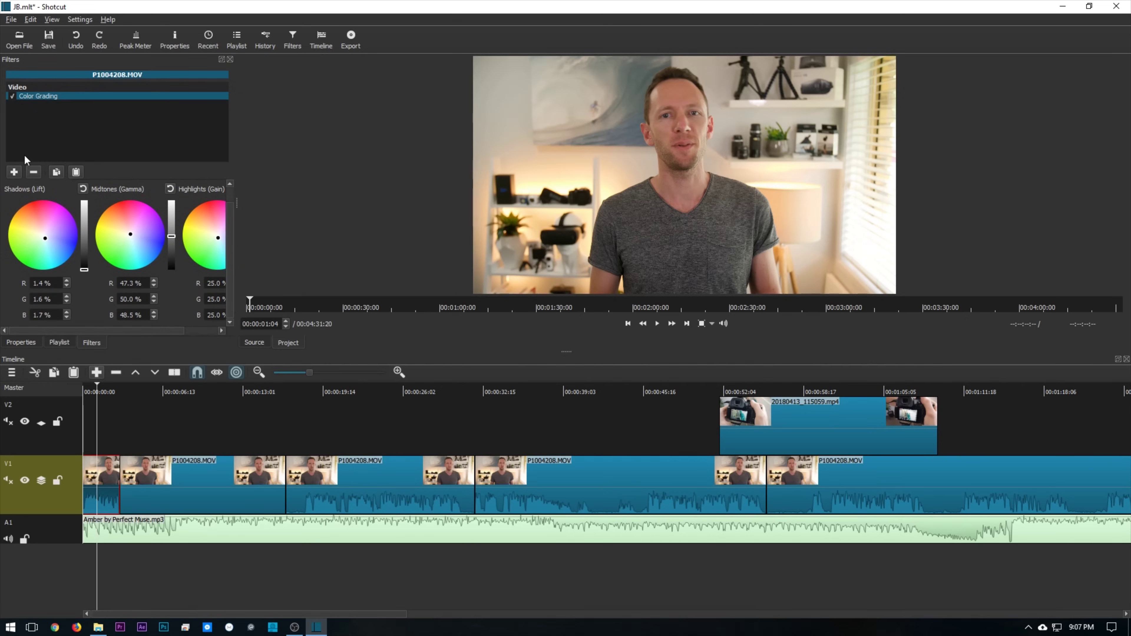
Add a White Balance filter to the first V1 clip, sample the white shelf as neutral color, and fine-tune the color temperature
click(14, 173)
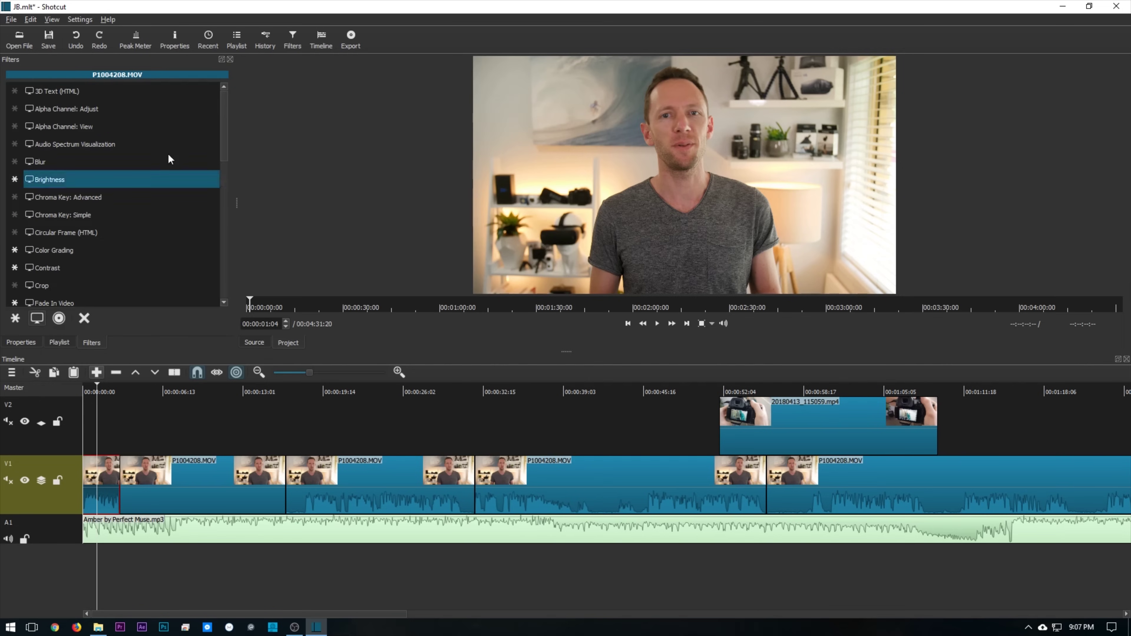
drag(222, 153, 216, 298)
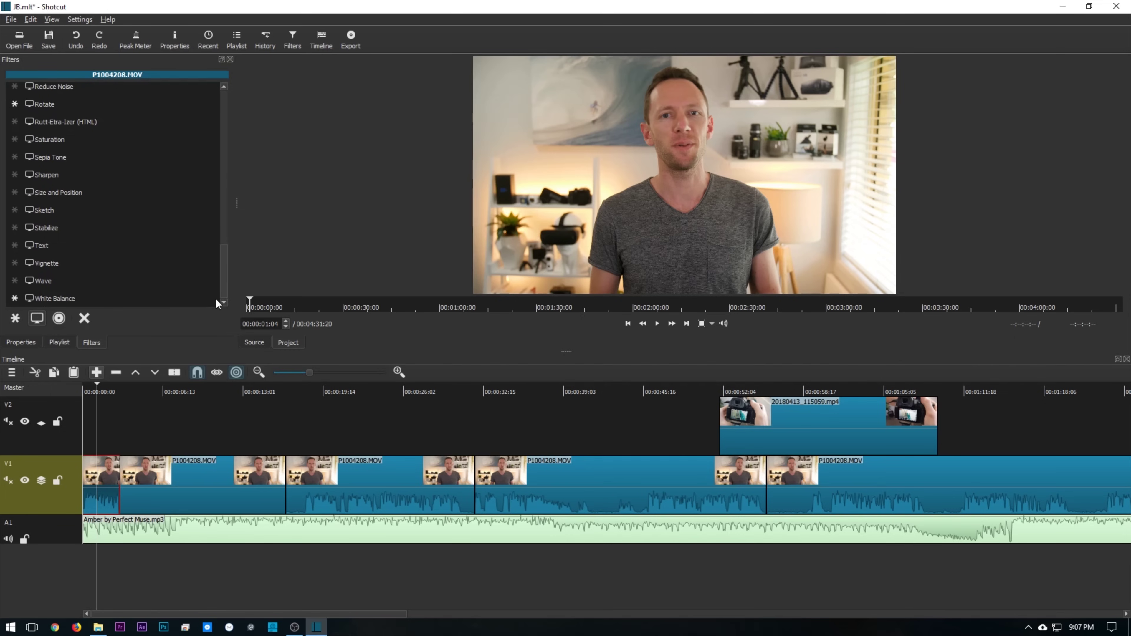
click(60, 297)
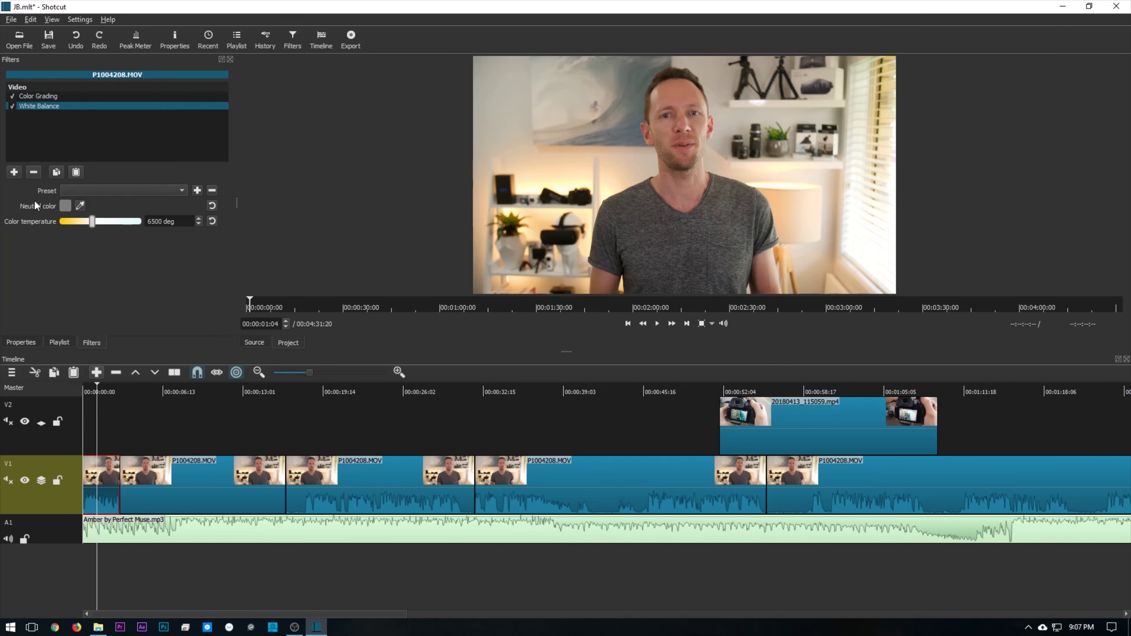
click(84, 206)
click(761, 103)
mouse_move(92, 221)
mouse_down()
mouse_move(72, 221)
mouse_move(126, 217)
mouse_move(99, 226)
mouse_up()
drag(99, 226, 96, 225)
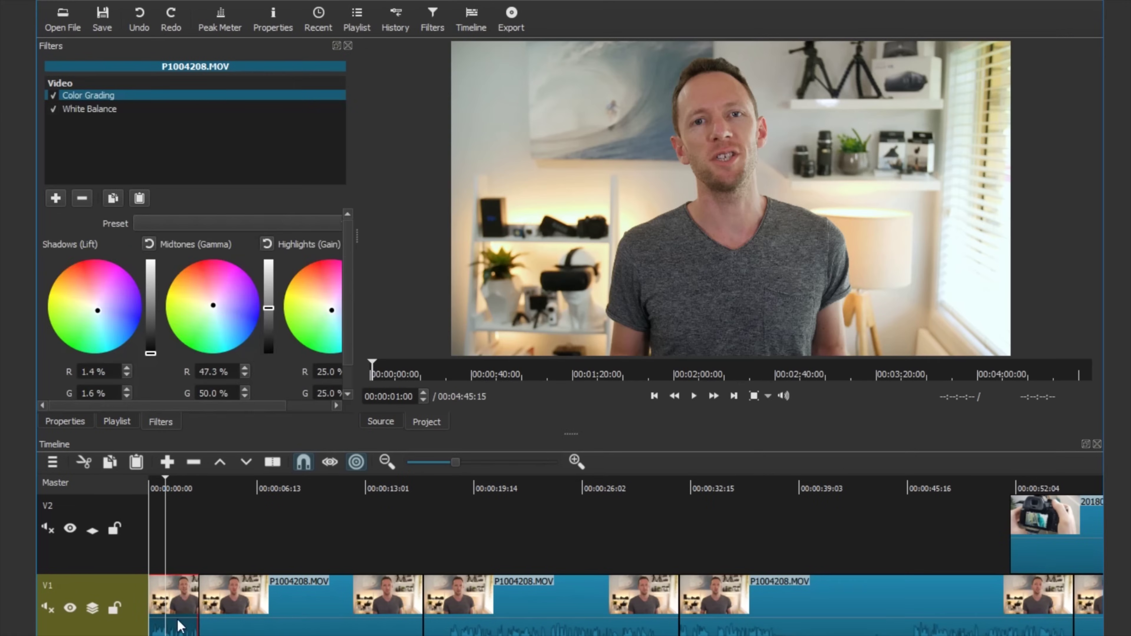
Paste the first clip's Color Grading and White Balance filters onto the second V1 clip and view the result at 00:00:10:00
click(269, 583)
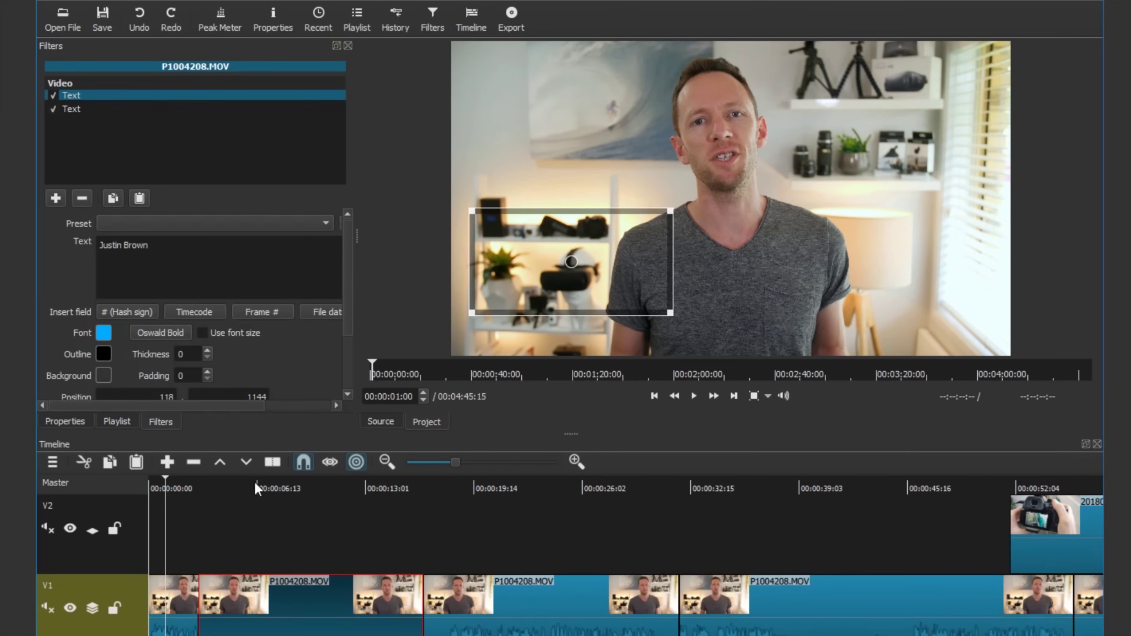
click(139, 199)
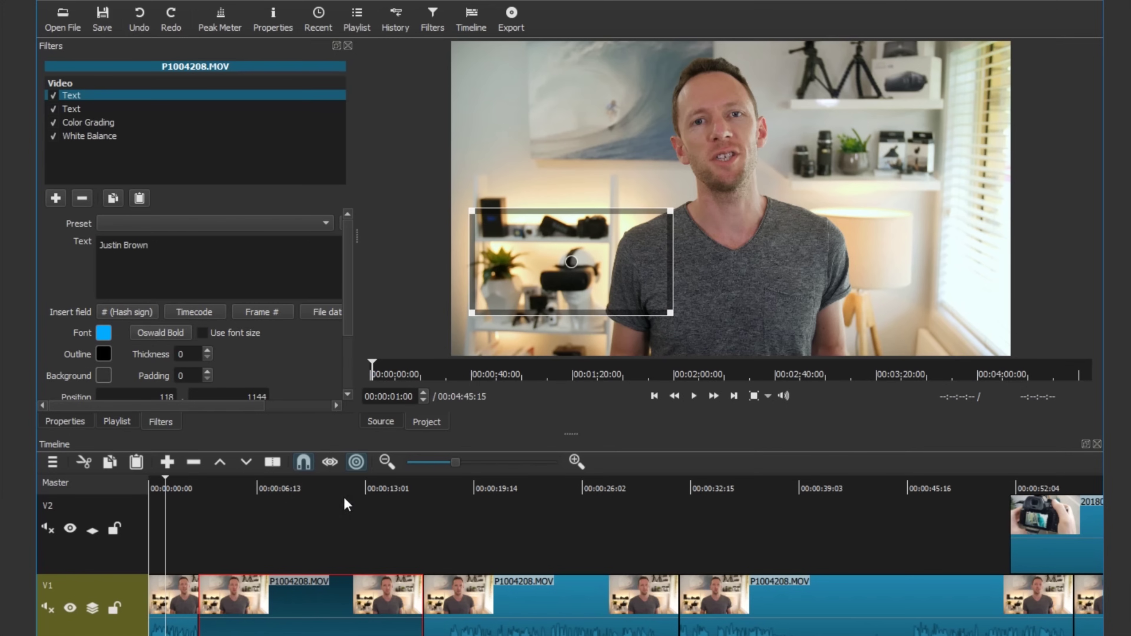
click(315, 489)
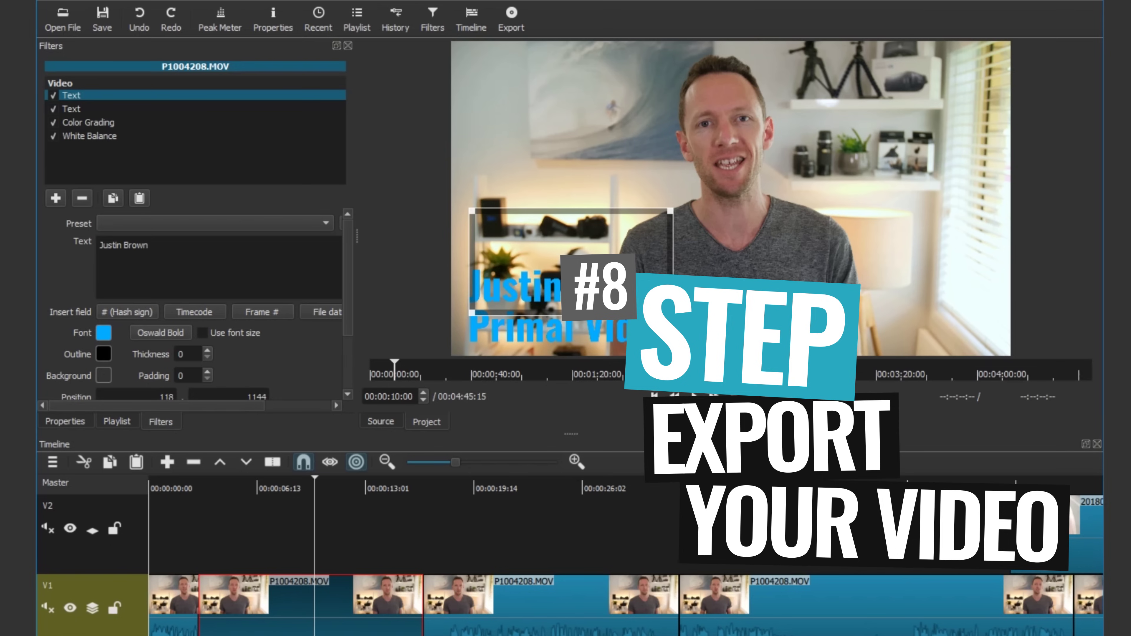
Open the export settings for the timeline and choose the H.264 Main Profile preset
click(512, 13)
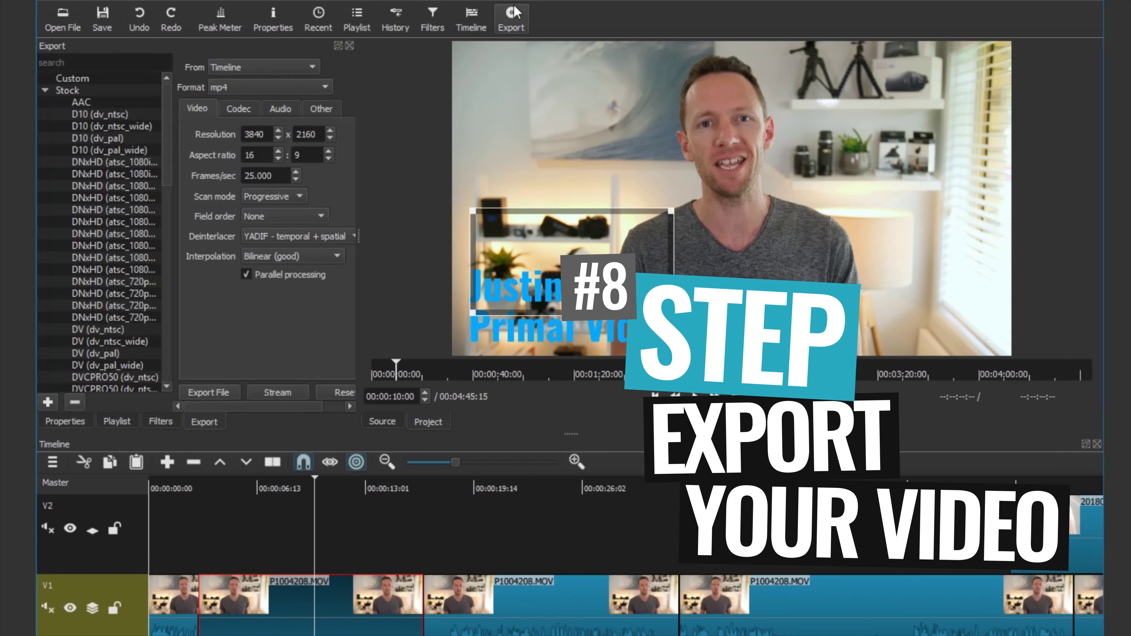
drag(165, 117, 165, 195)
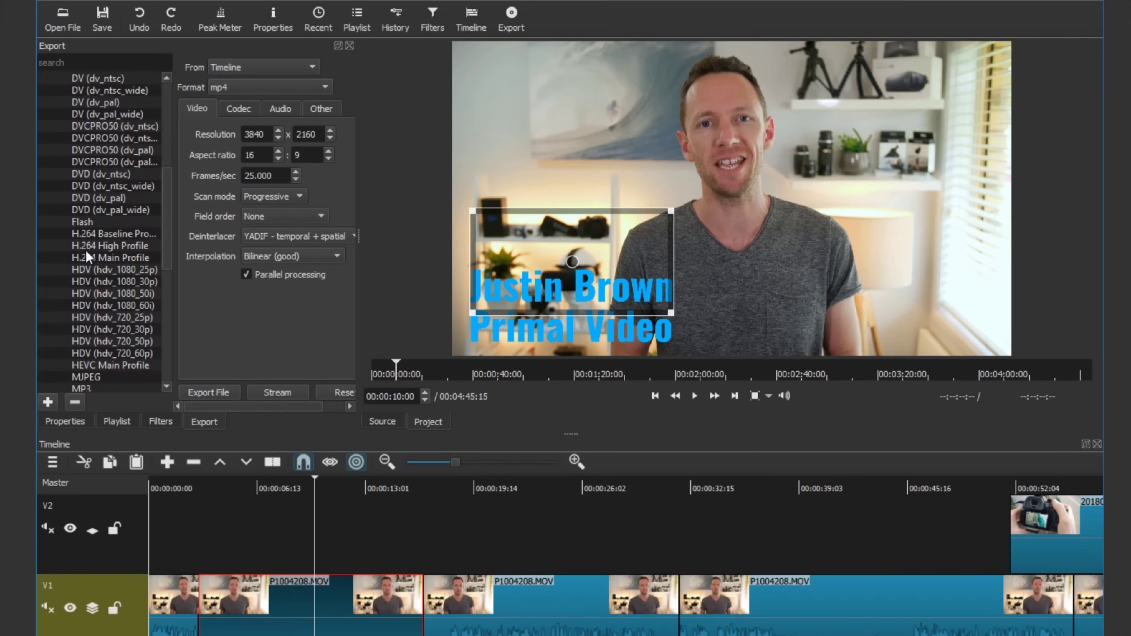
click(106, 257)
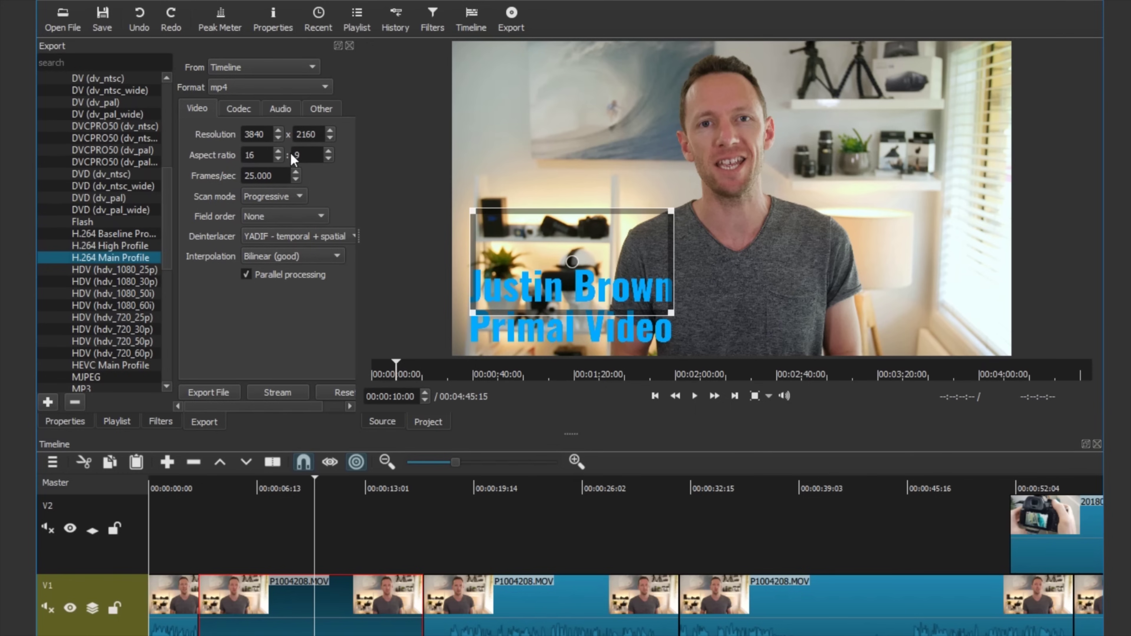
Keep libx264 as the export's video codec and set the video quality to 80 %
click(240, 110)
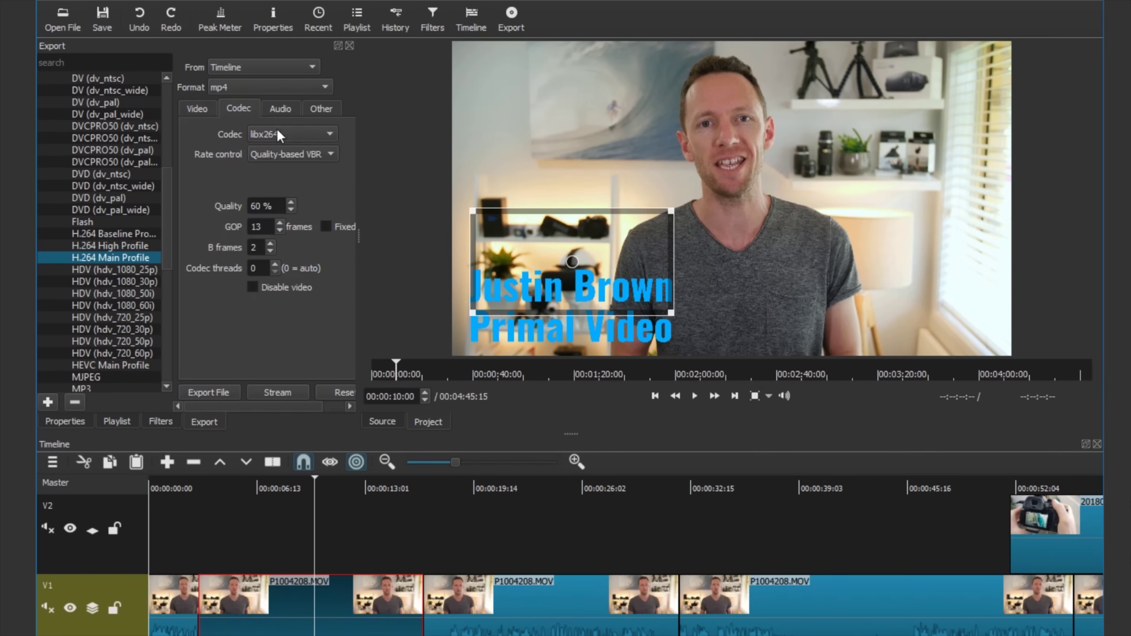
click(288, 132)
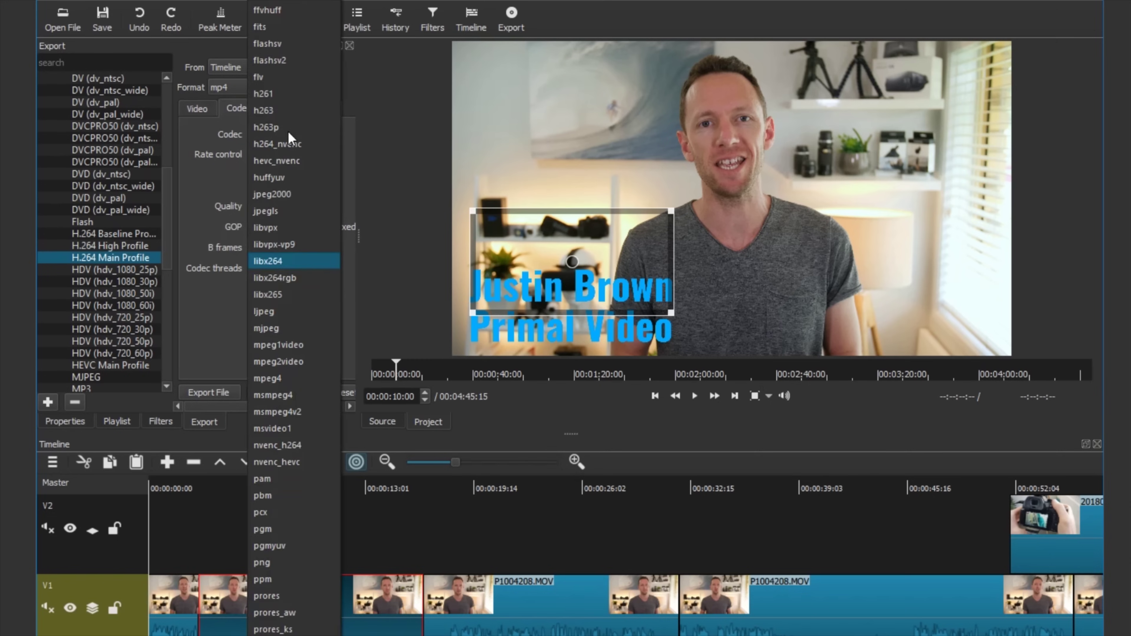
click(294, 257)
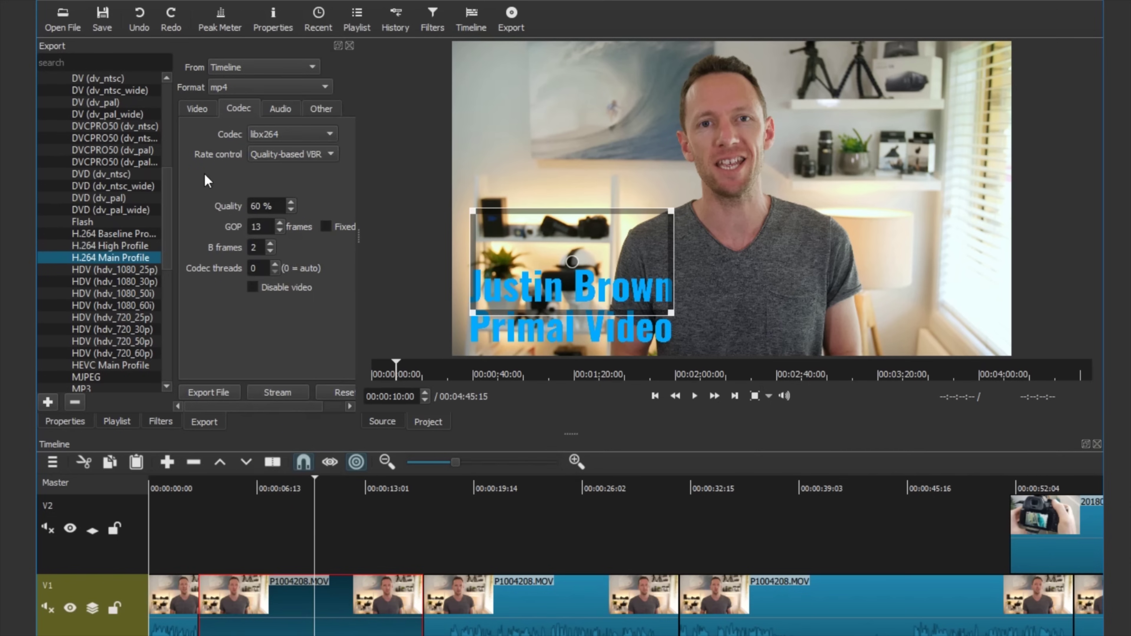
double_click(258, 206)
text(8)
Set the export's audio quality to 80 % and export the video as JB.mp4 to the Videos folder
click(289, 108)
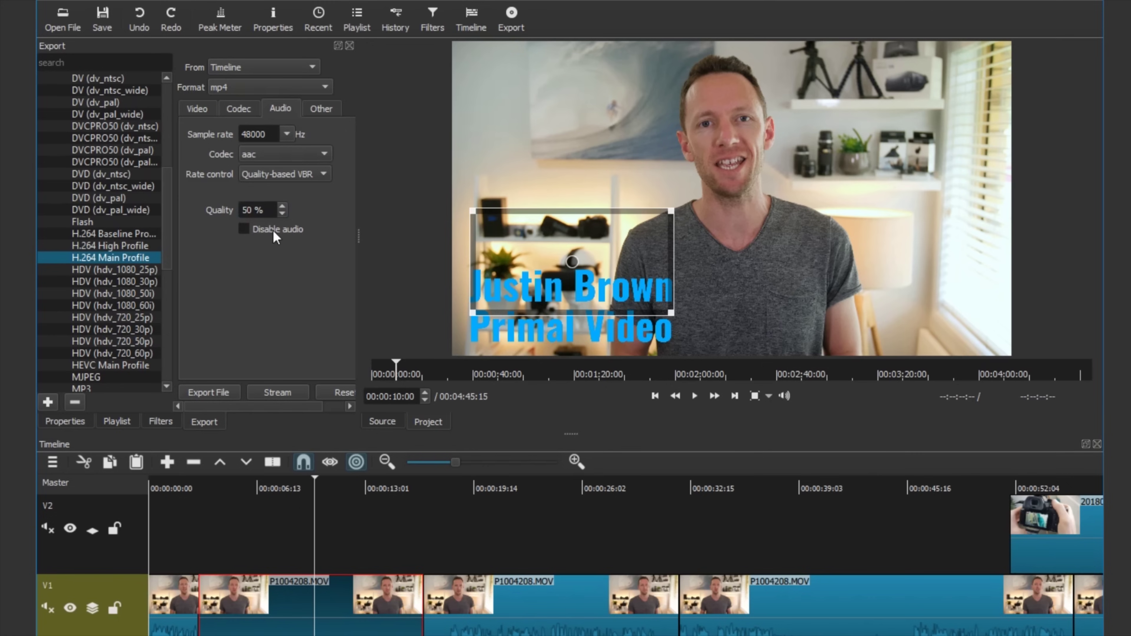
drag(247, 213, 235, 213)
text(8)
click(203, 394)
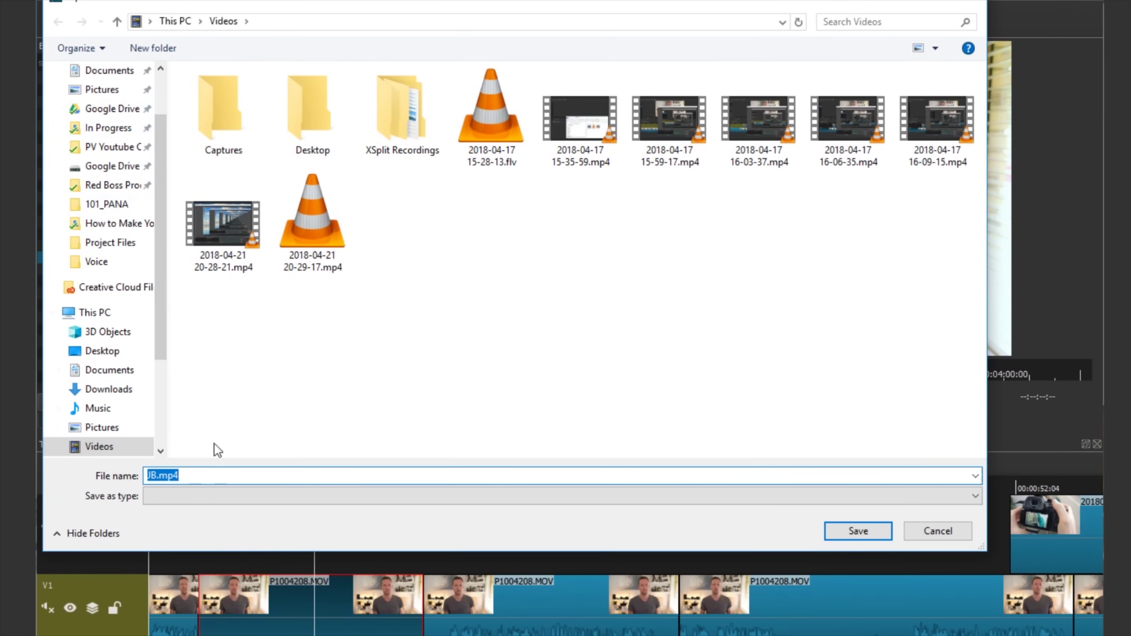
click(856, 531)
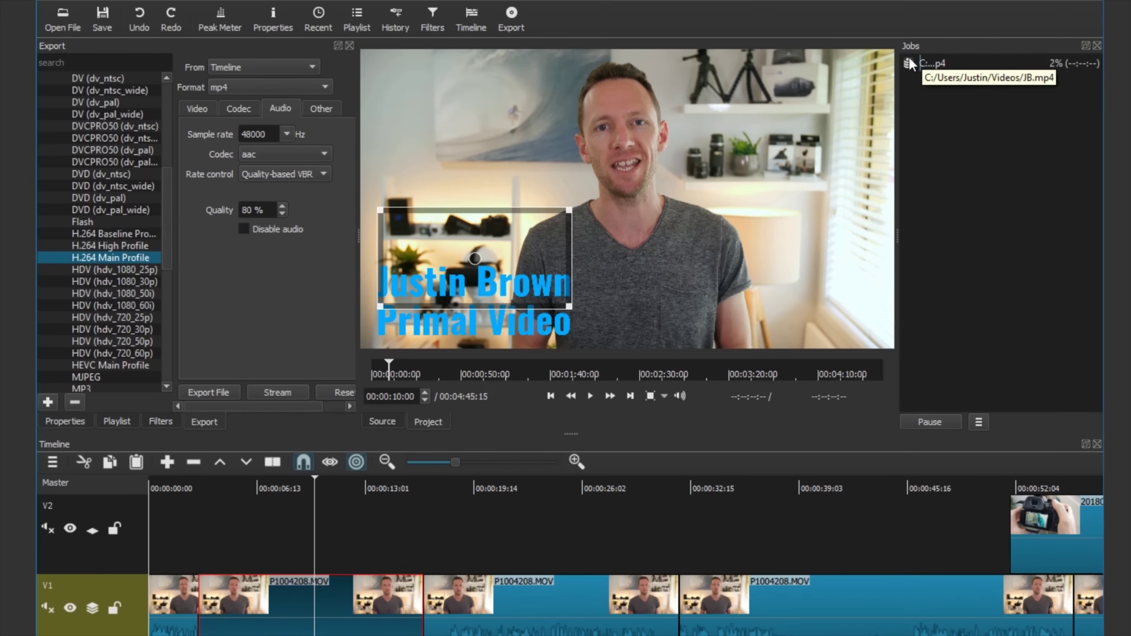